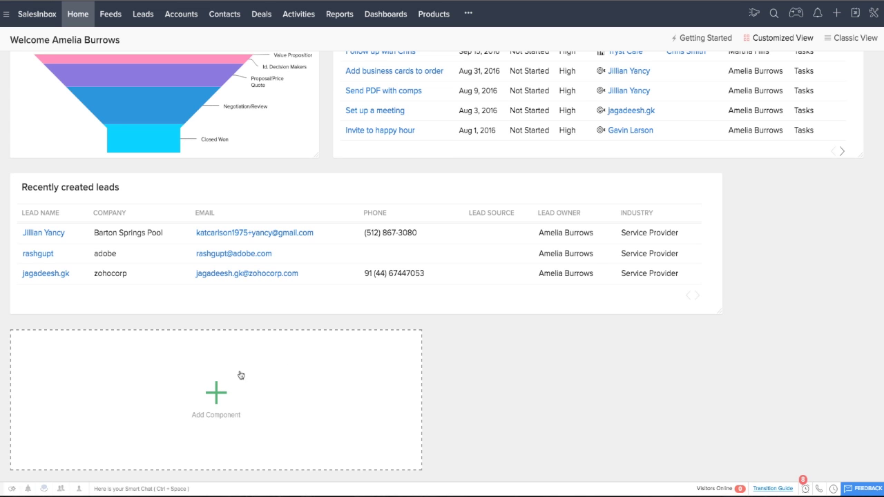
# Step: Shrink the Sales Pipeline on Territories this month widget to roughly half its width
pyautogui.scroll(5, 225, 398)
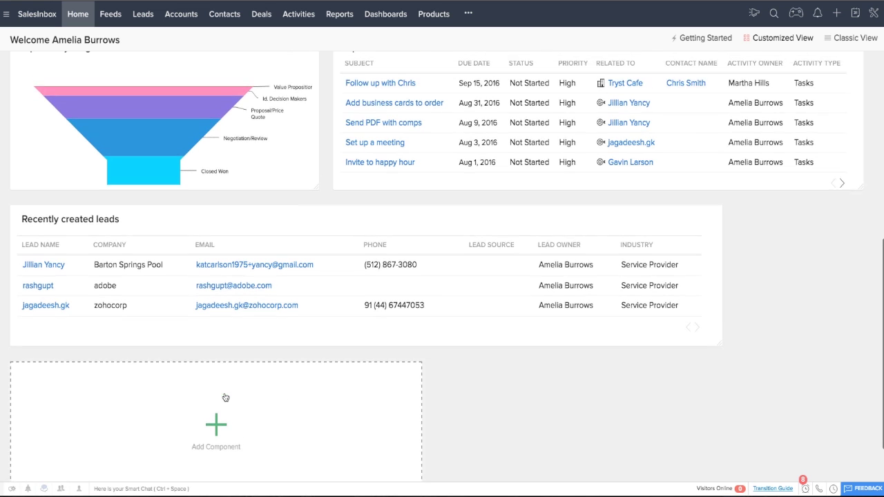
pyautogui.scroll(1, 225, 398)
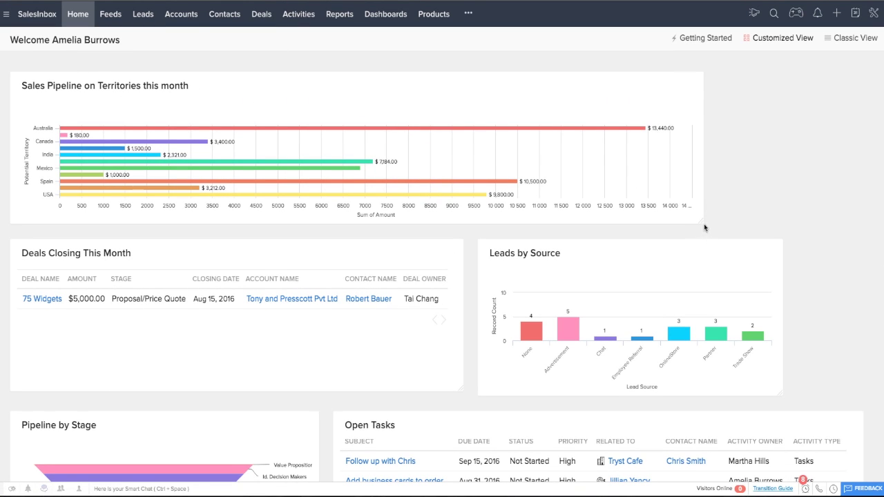
pyautogui.moveTo(608, 232); pyautogui.dragTo(553, 227)
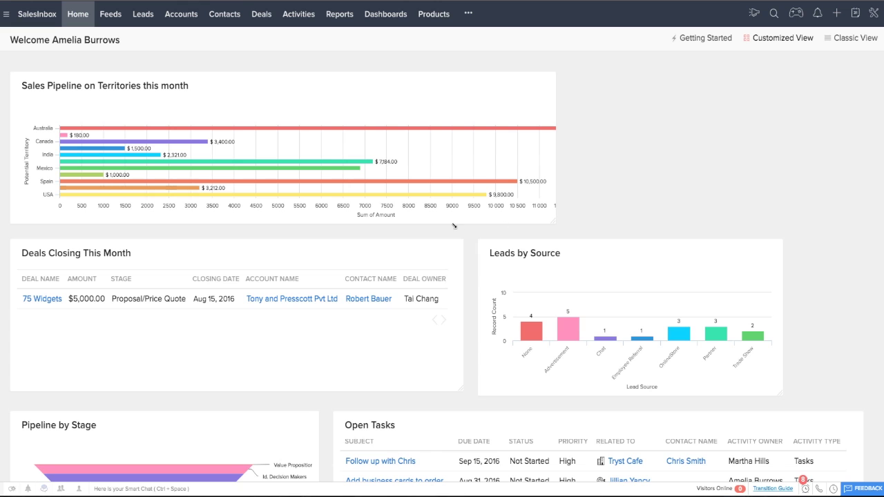
pyautogui.moveTo(454, 226); pyautogui.dragTo(450, 225)
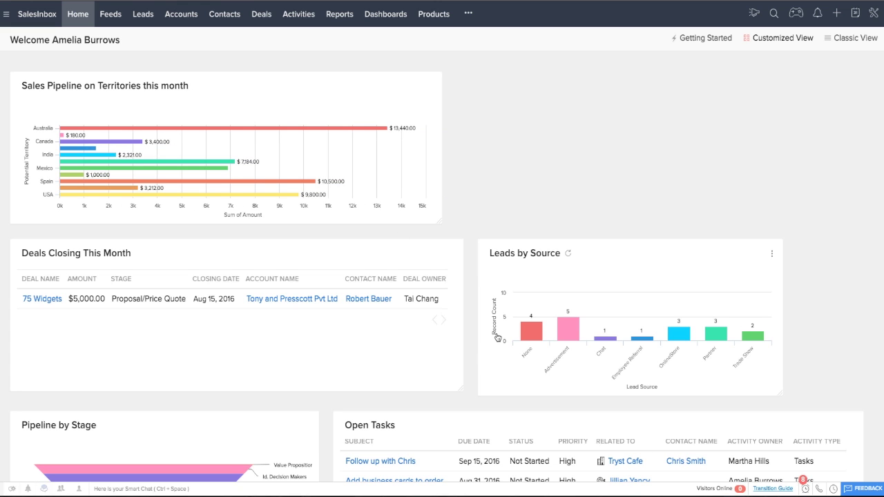
pyautogui.scroll(-1, 498, 337)
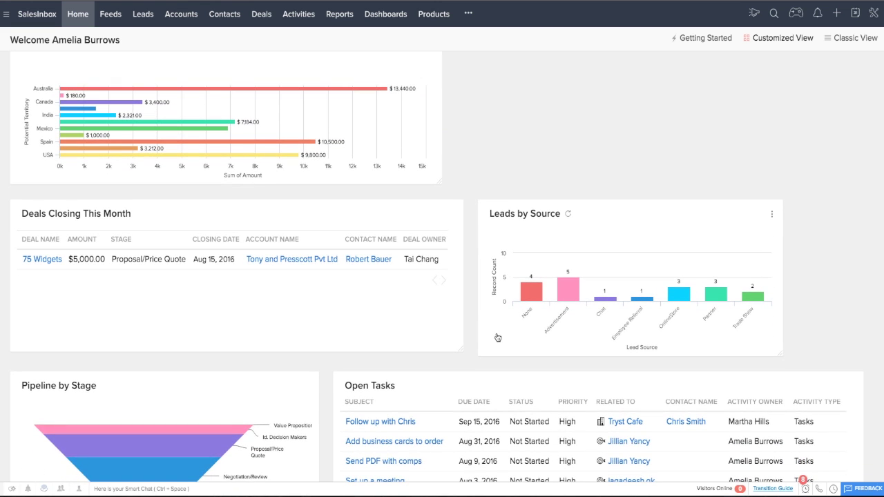
pyautogui.scroll(-4, 467, 284)
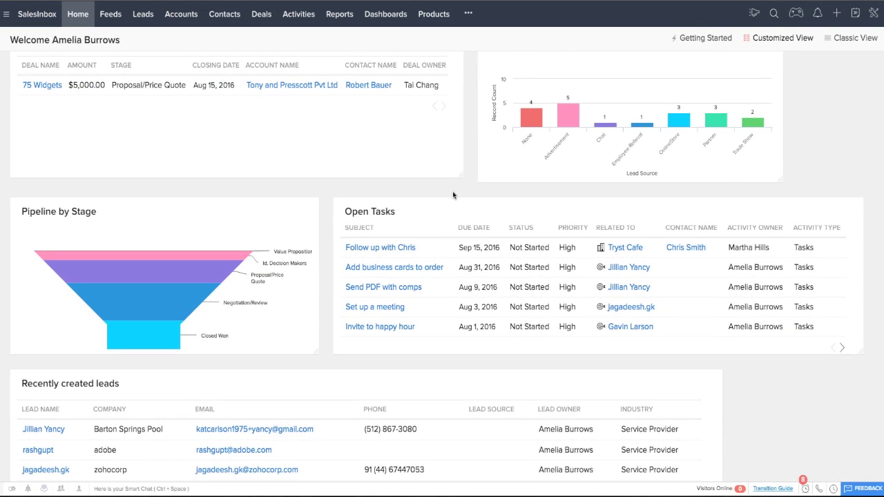
pyautogui.scroll(5, 454, 193)
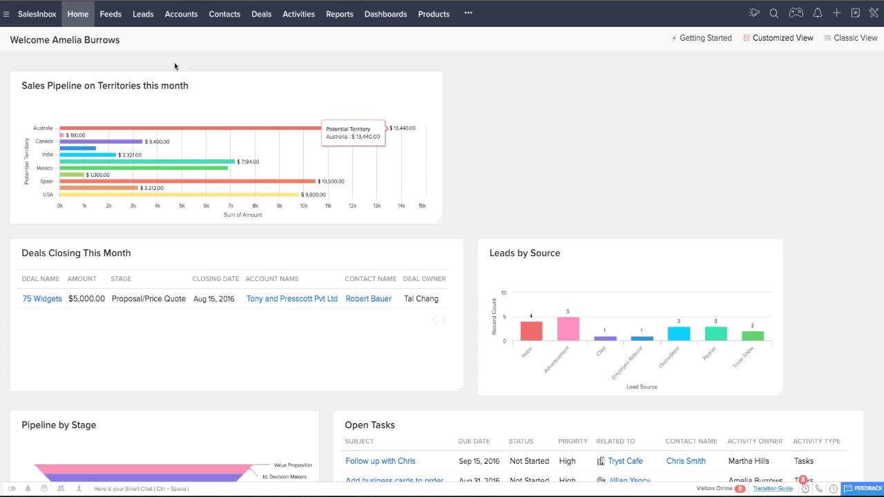
# Step: Open the Leads module on the Converted Leads view
pyautogui.click(138, 15)
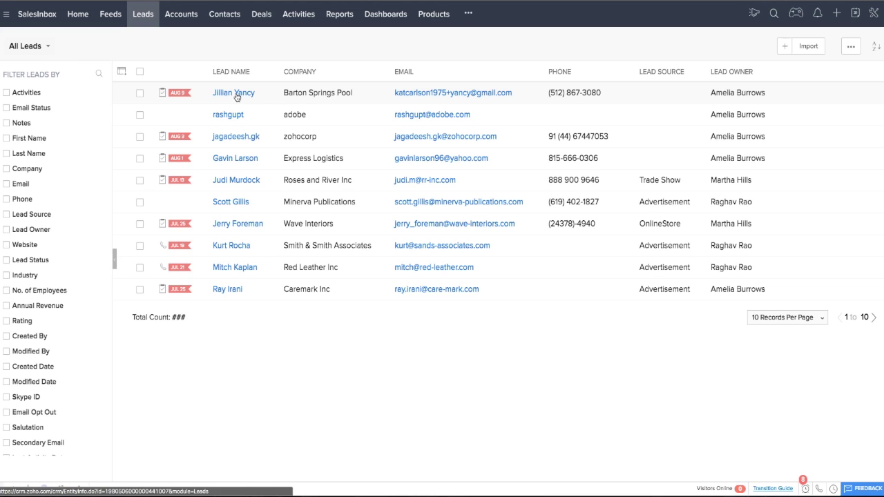
pyautogui.click(48, 45)
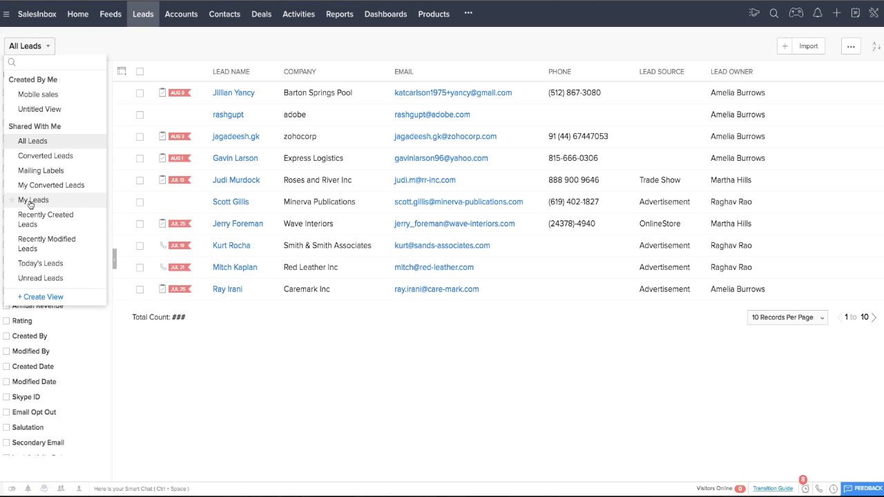
pyautogui.click(38, 157)
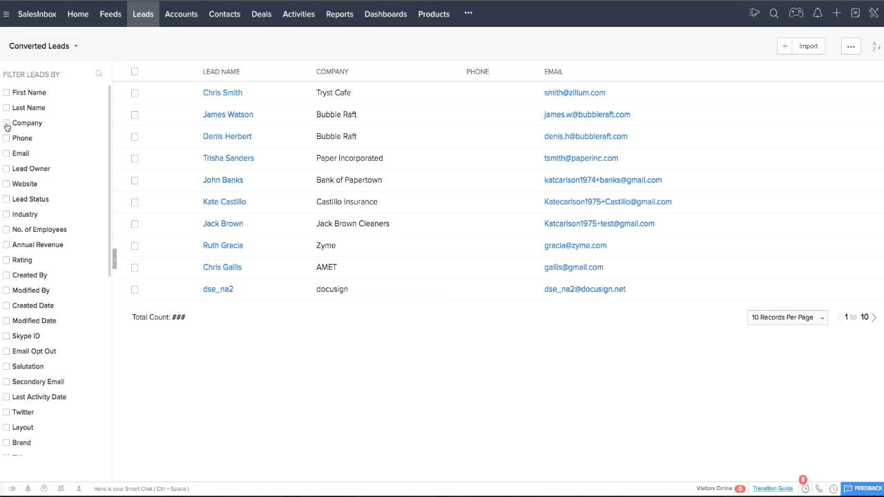
# Step: Try the Company and Lead Owner filters, clear them, and return to All Leads
pyautogui.click(6, 123)
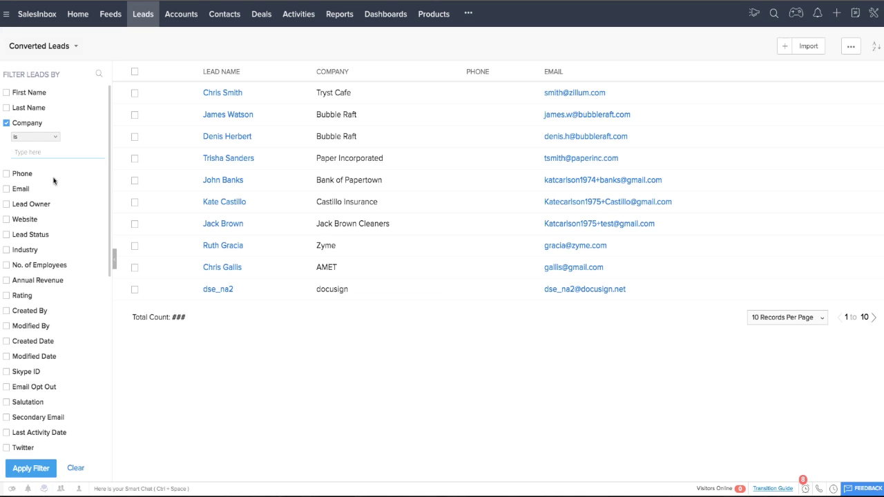
pyautogui.click(6, 205)
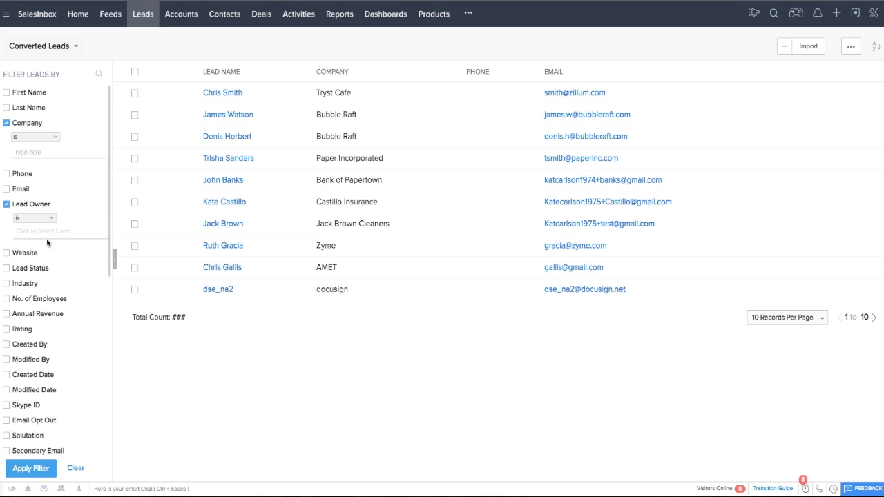
pyautogui.scroll(-10, 58, 390)
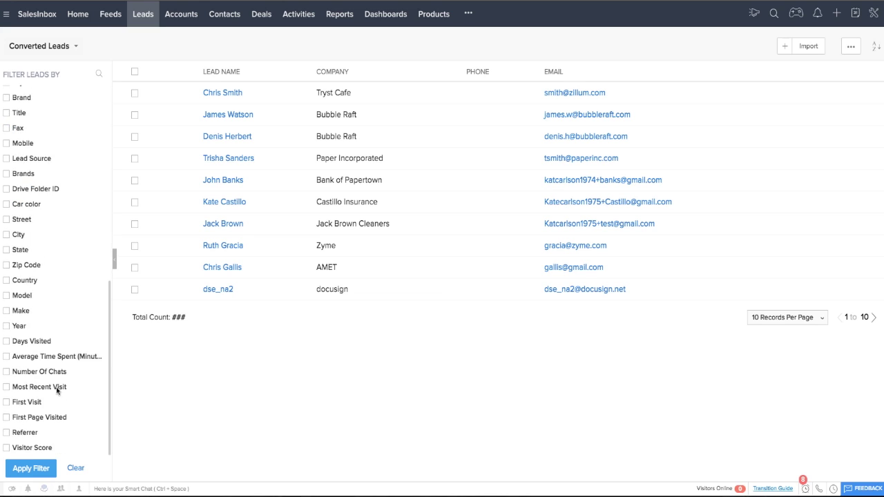
pyautogui.scroll(10, 57, 389)
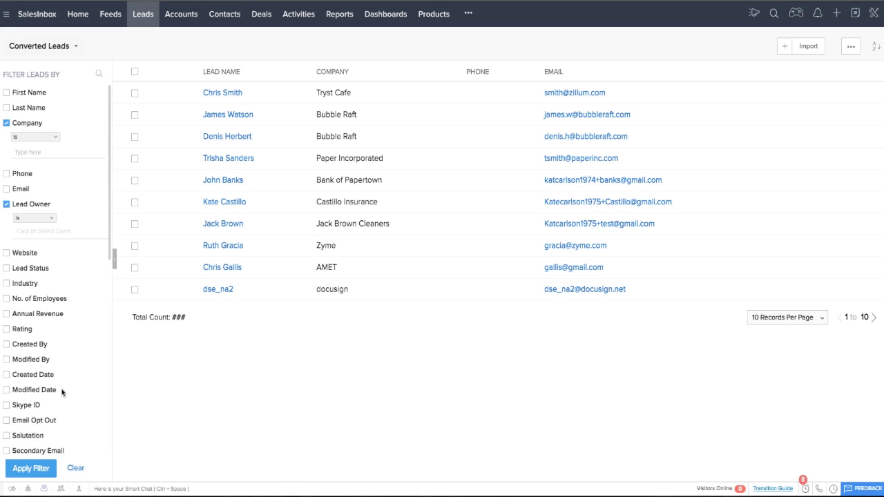
pyautogui.click(72, 473)
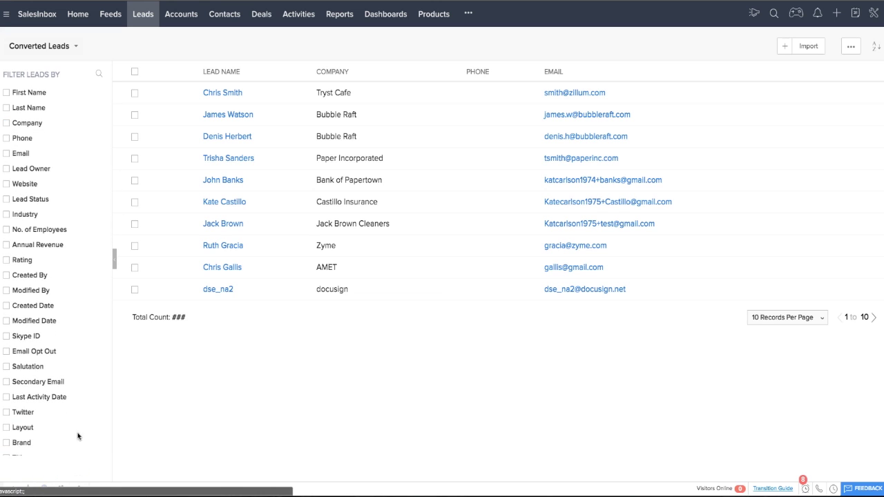
pyautogui.click(42, 45)
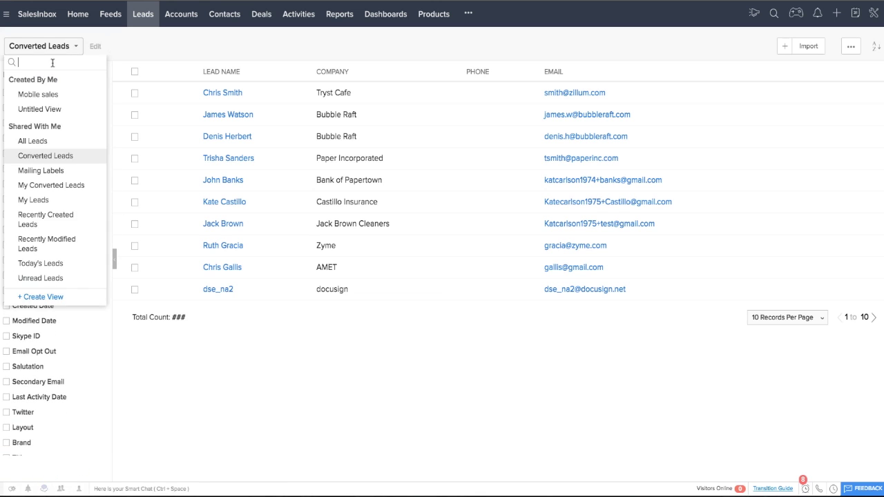
pyautogui.click(36, 142)
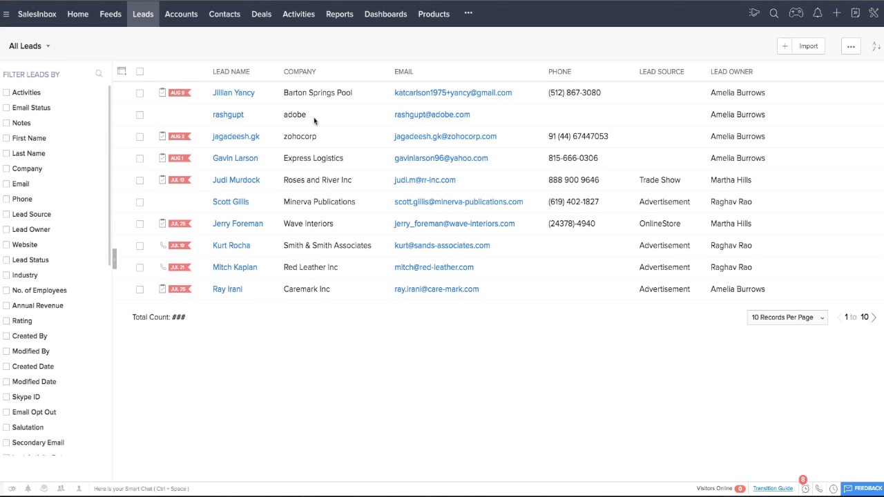
# Step: Start a new lead and check the Lead Owner list, leaving the signed-in user as owner
pyautogui.click(783, 45)
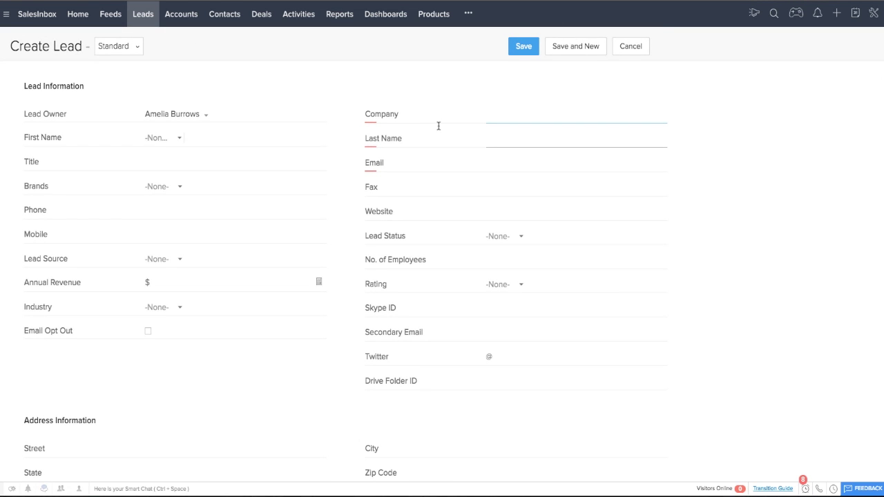
pyautogui.click(208, 118)
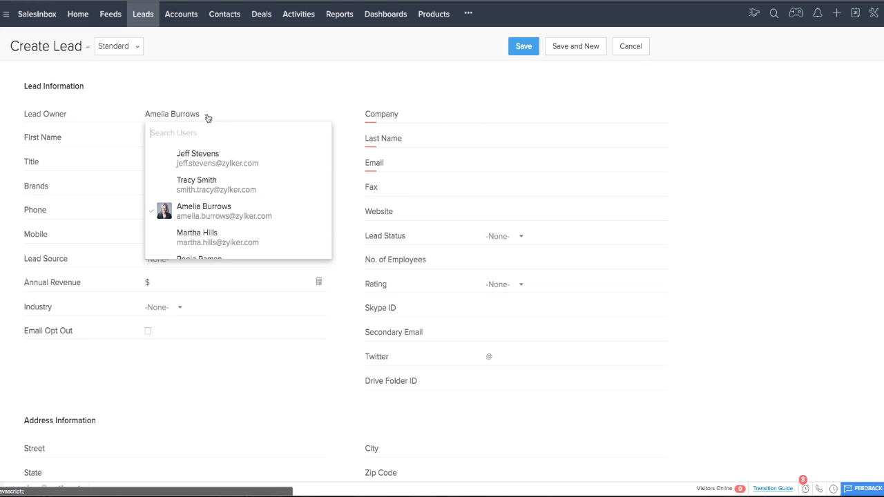
pyautogui.scroll(-3, 214, 216)
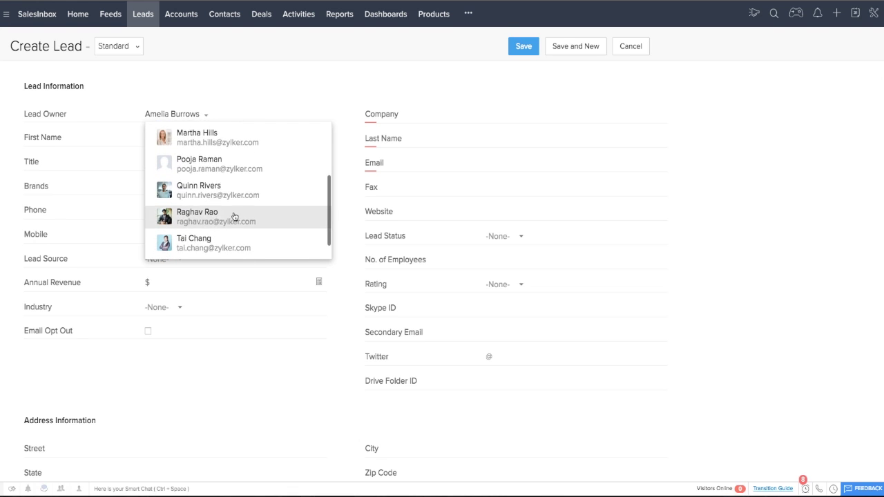
pyautogui.scroll(-2, 232, 210)
pyautogui.scroll(5, 233, 119)
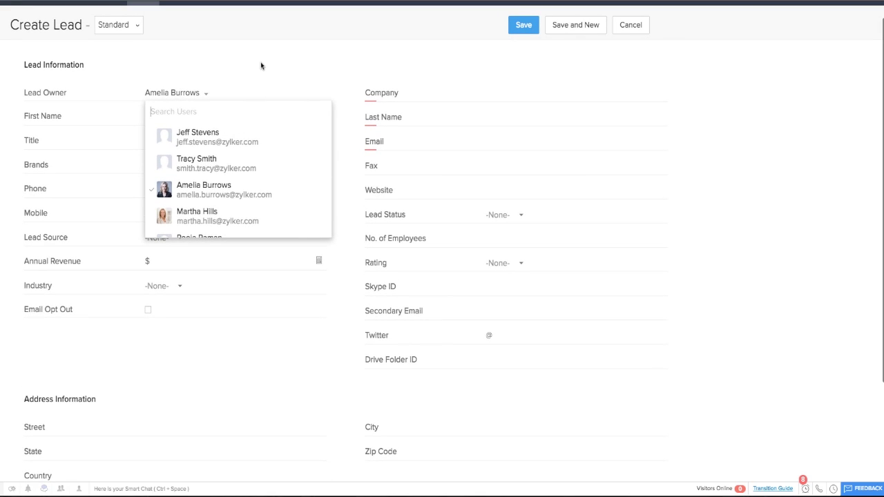
pyautogui.click(261, 62)
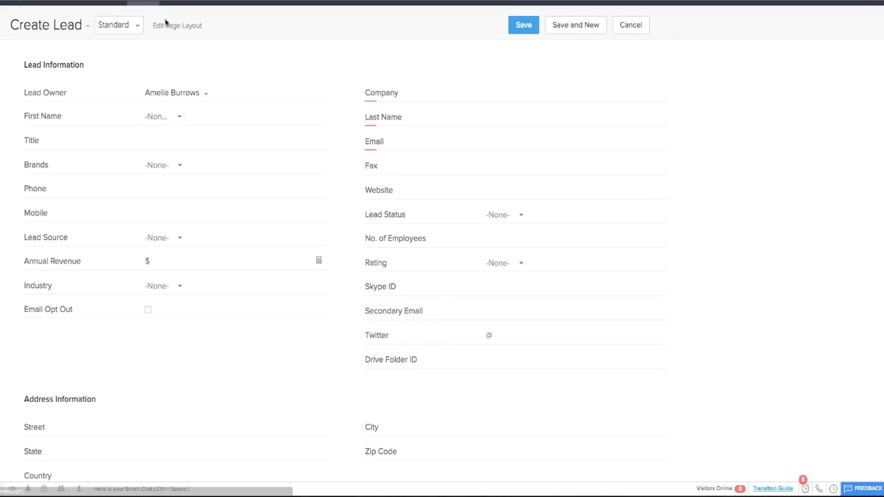
# Step: Keep the Create Lead form on the Standard layout
pyautogui.click(137, 27)
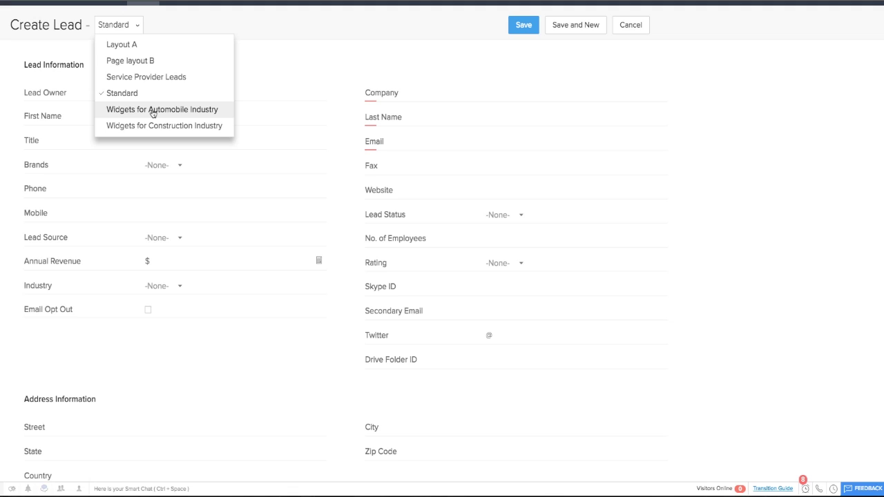
pyautogui.click(140, 95)
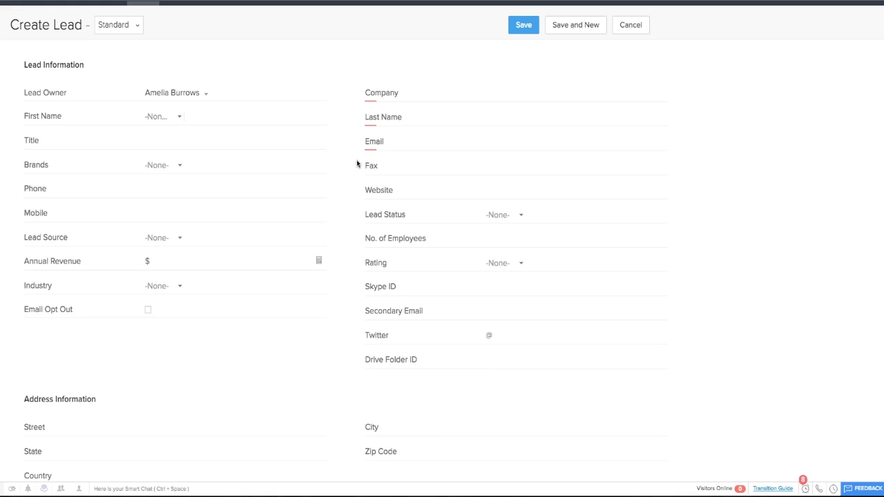
pyautogui.click(140, 34)
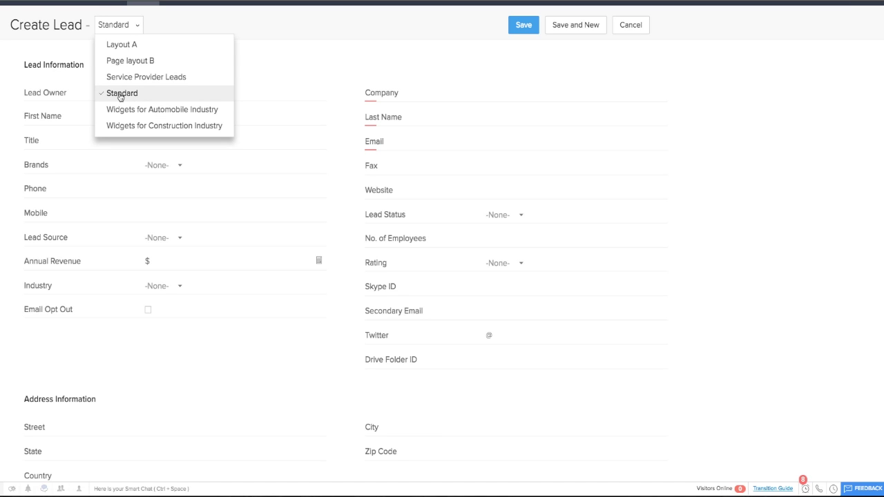
pyautogui.click(120, 97)
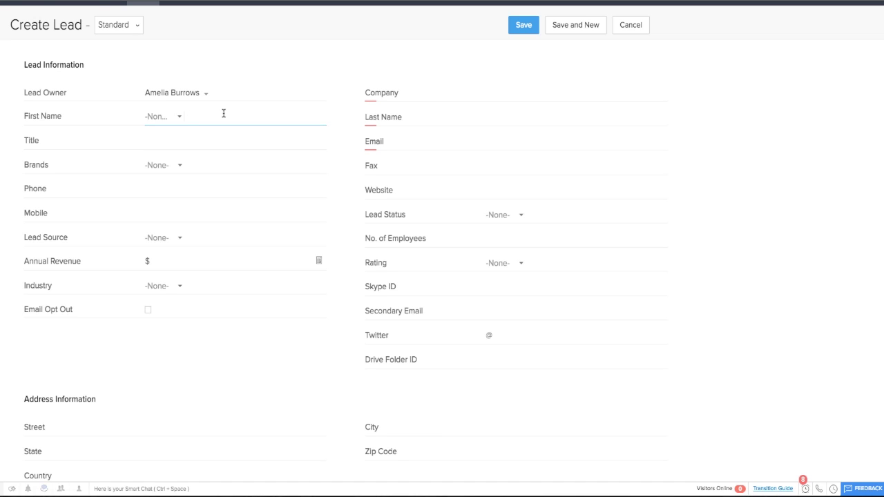
# Step: Fill in the lead's first name, last name, day-spa company name and e-mail address
pyautogui.press('Tab')
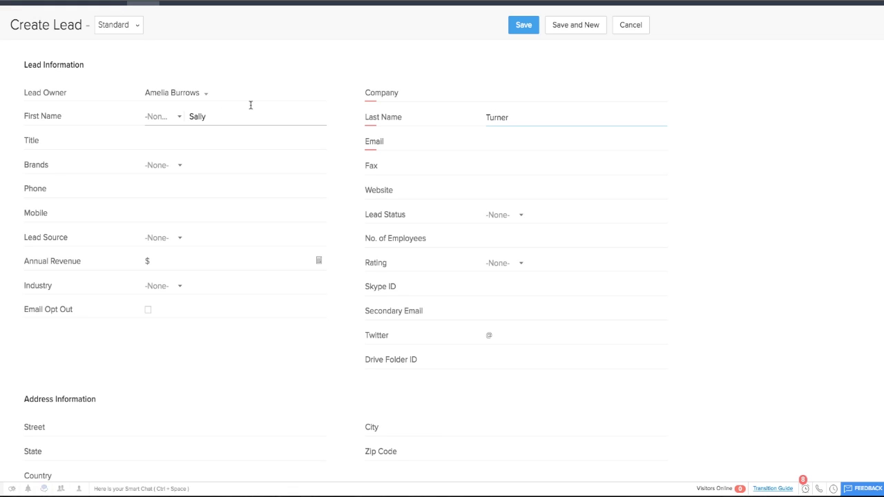
pyautogui.click(487, 99)
pyautogui.write("Sally's Day Spa")
pyautogui.click(510, 119)
pyautogui.click(499, 142)
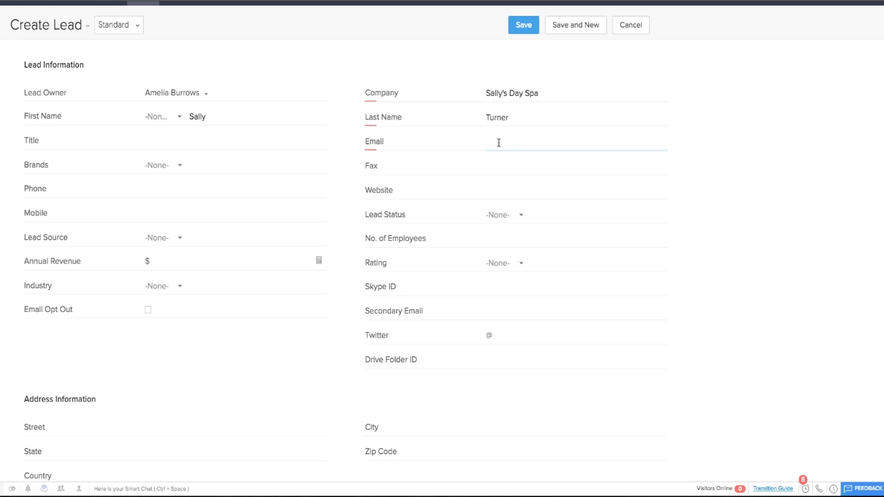
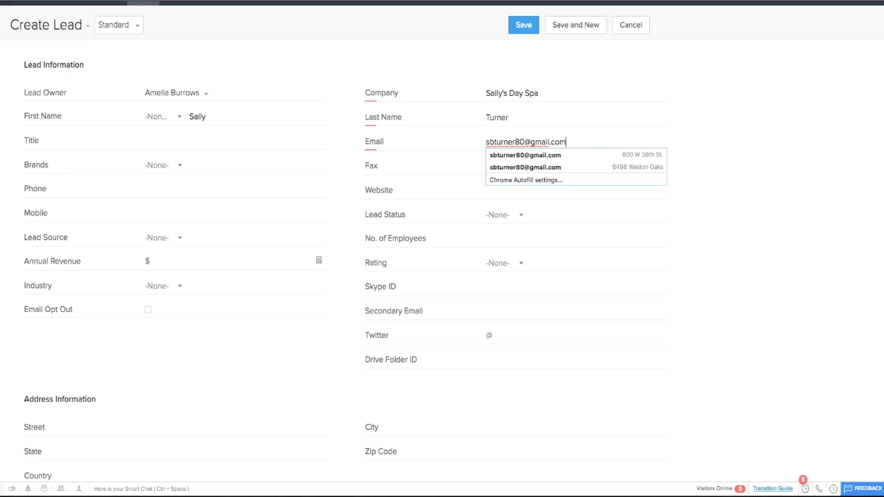
pyautogui.press('Tab')
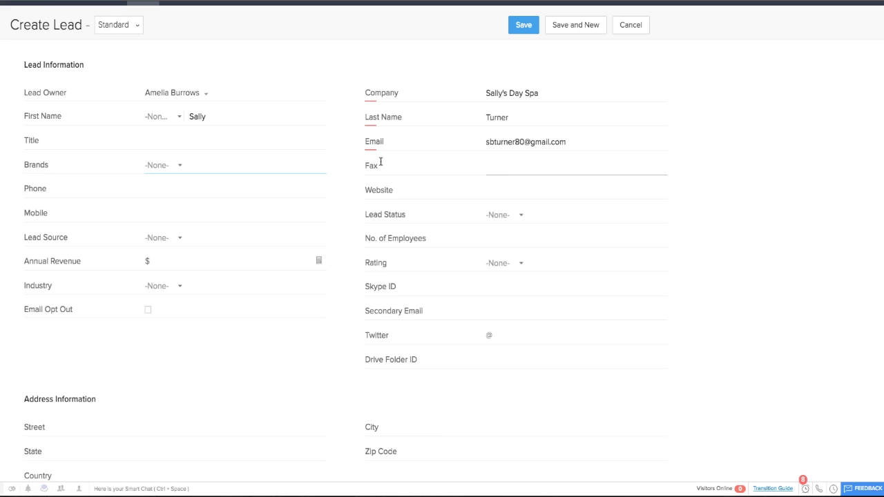
# Step: Review the completed lead form and save it
pyautogui.scroll(-1, 404, 214)
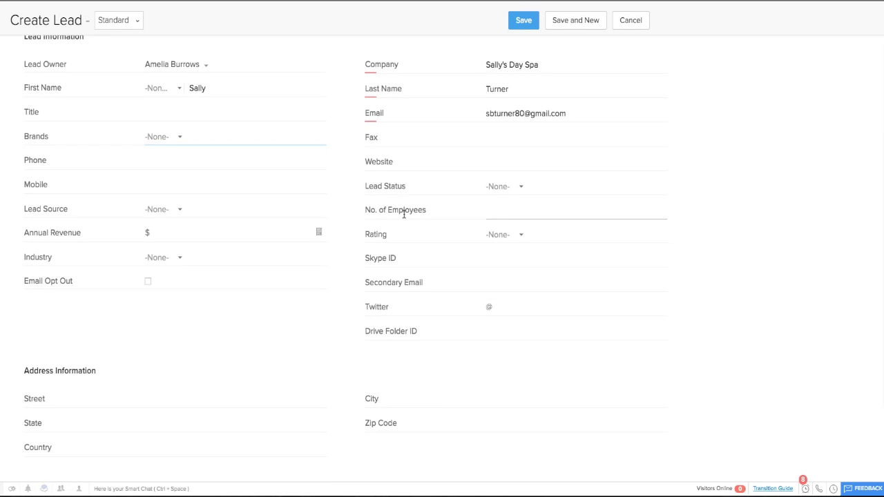
pyautogui.scroll(-4, 404, 214)
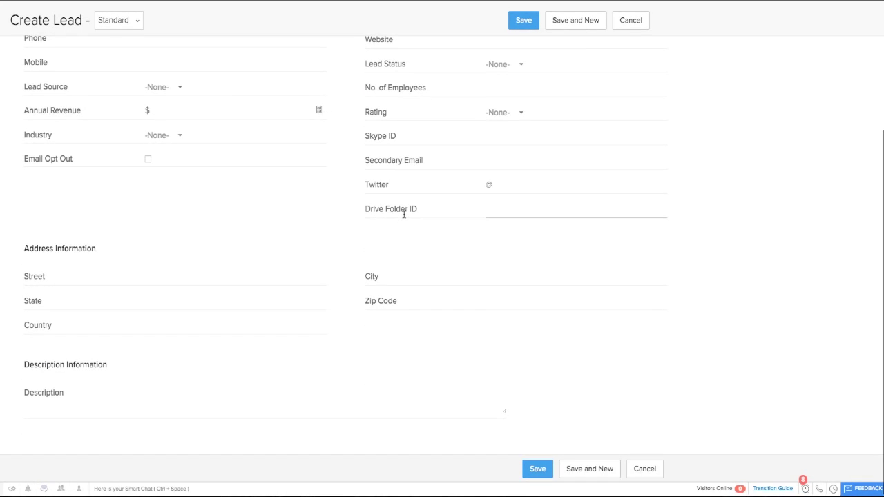
pyautogui.scroll(6, 404, 214)
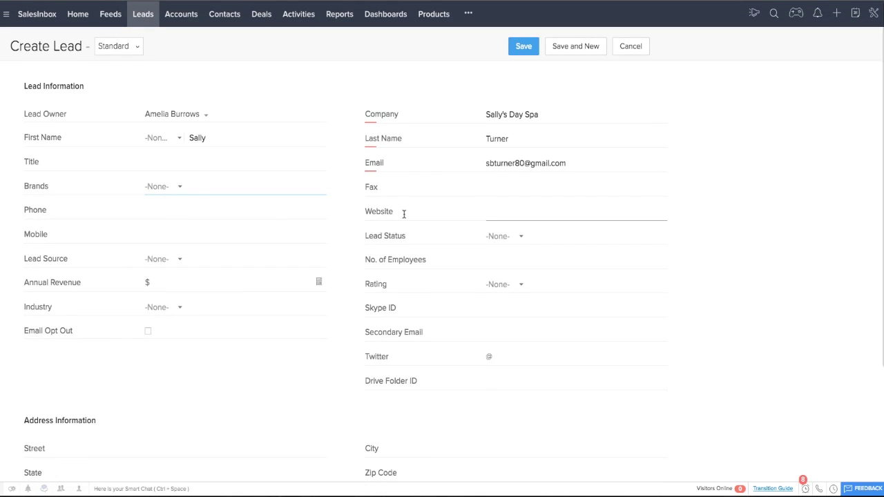
pyautogui.click(529, 50)
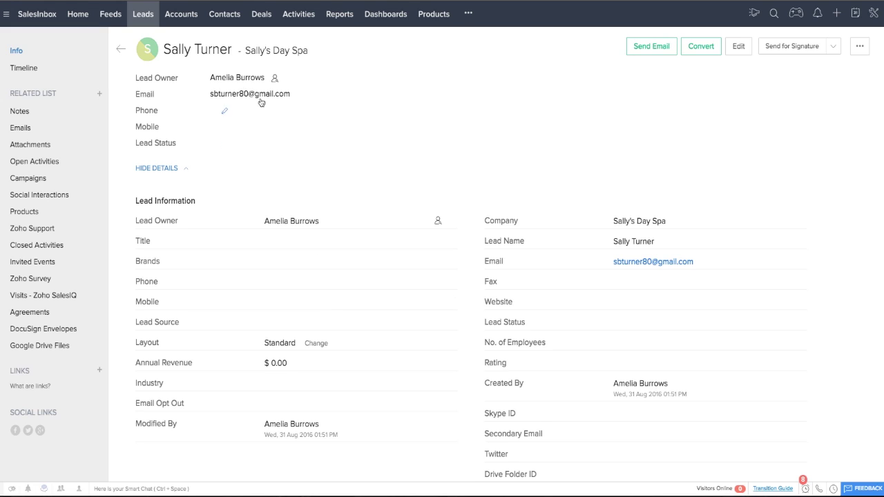
# Step: Reassign the saved lead's owner to another team member
pyautogui.moveTo(142, 50)
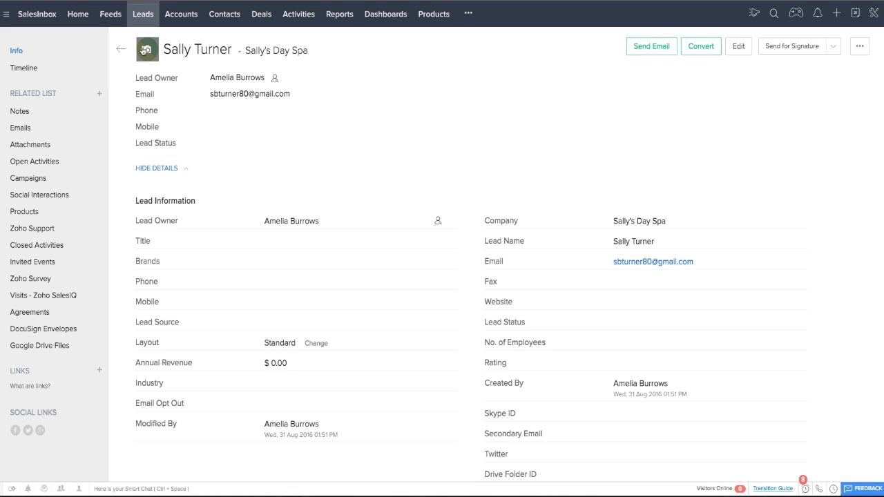
pyautogui.click(439, 222)
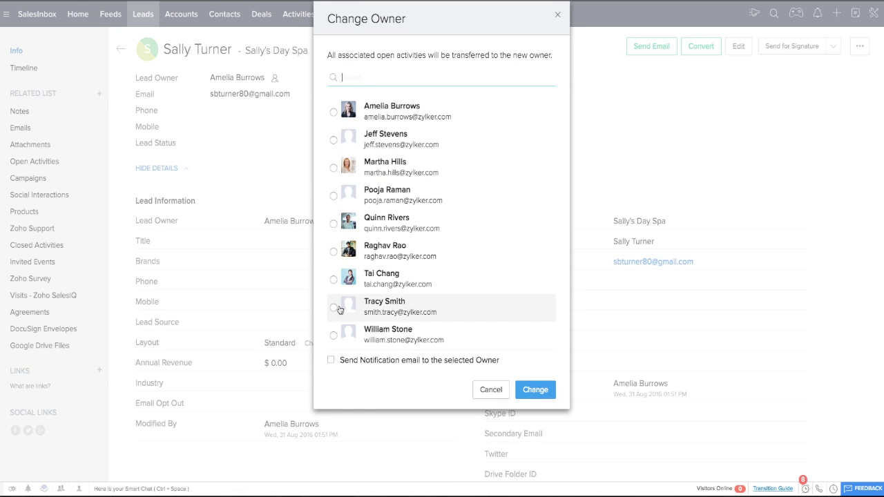
pyautogui.click(334, 308)
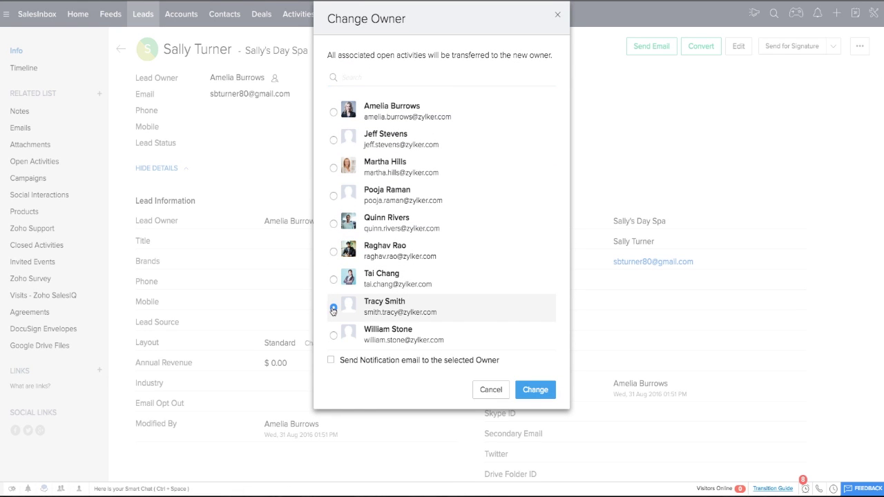
pyautogui.click(537, 396)
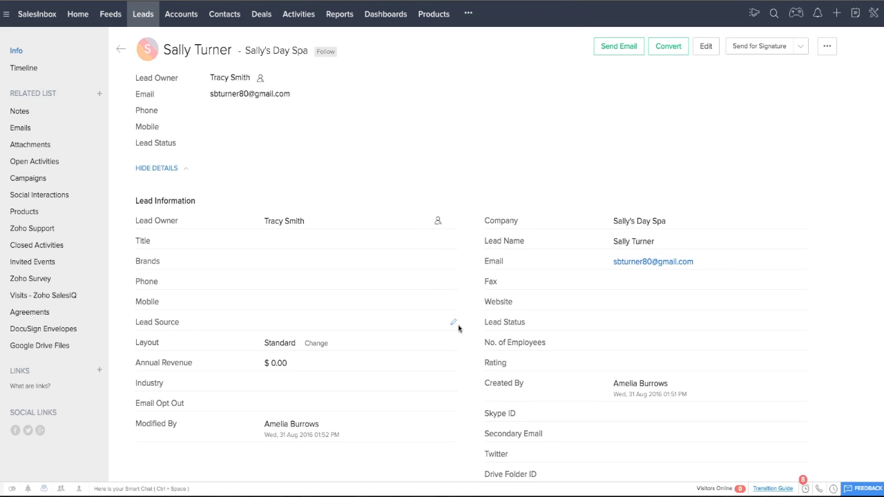
pyautogui.scroll(-1, 458, 330)
pyautogui.scroll(-5, 458, 330)
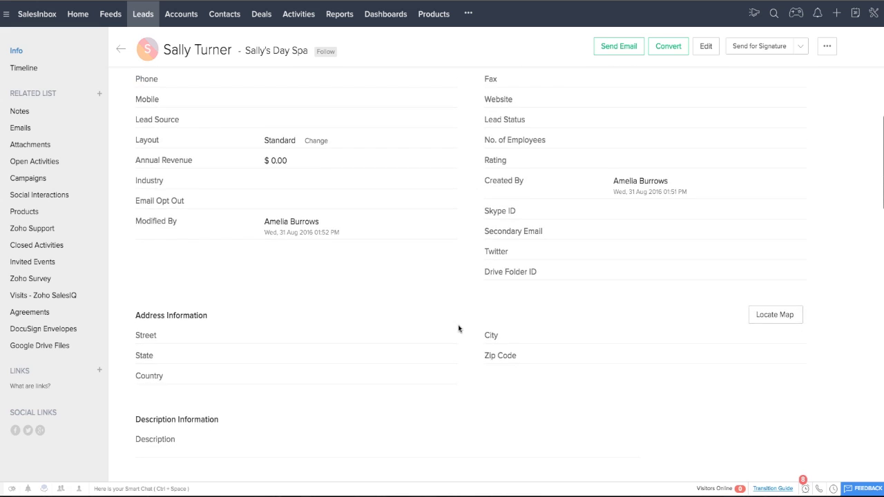
pyautogui.scroll(-5, 459, 328)
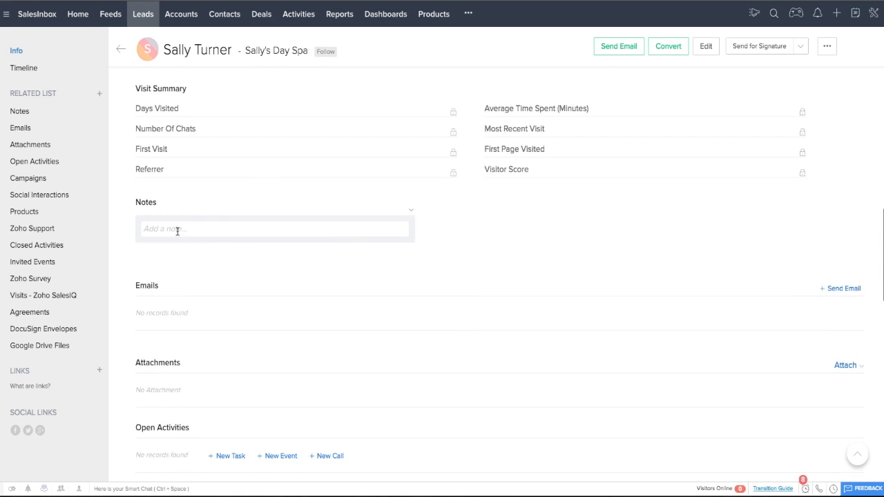
# Step: Add a note to the lead about meeting her at a networking event
pyautogui.click(177, 230)
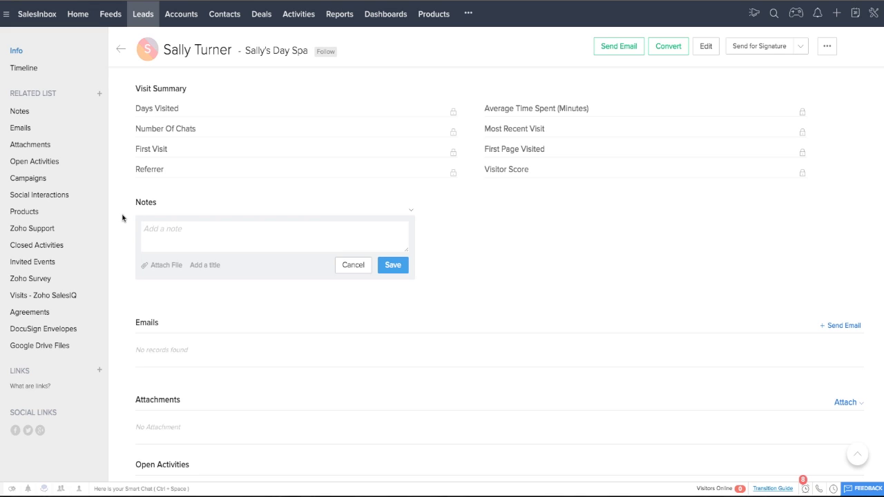
pyautogui.write('Met Sally at a networking event.')
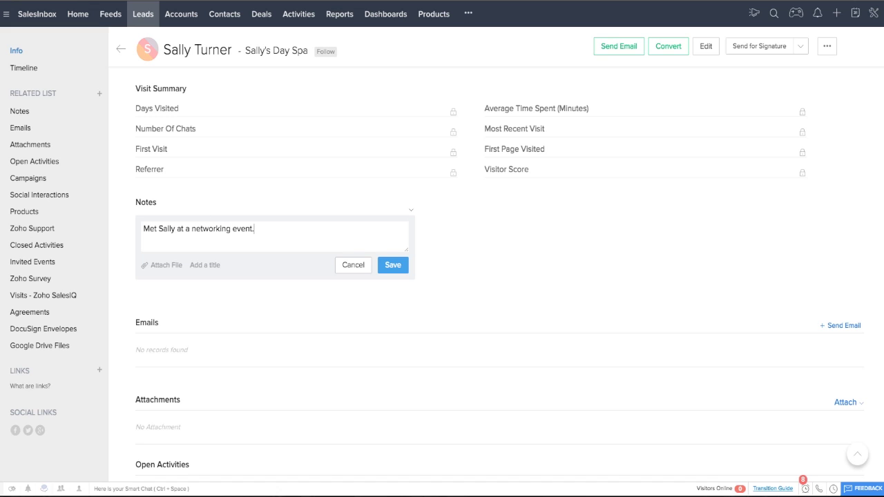
pyautogui.click(387, 271)
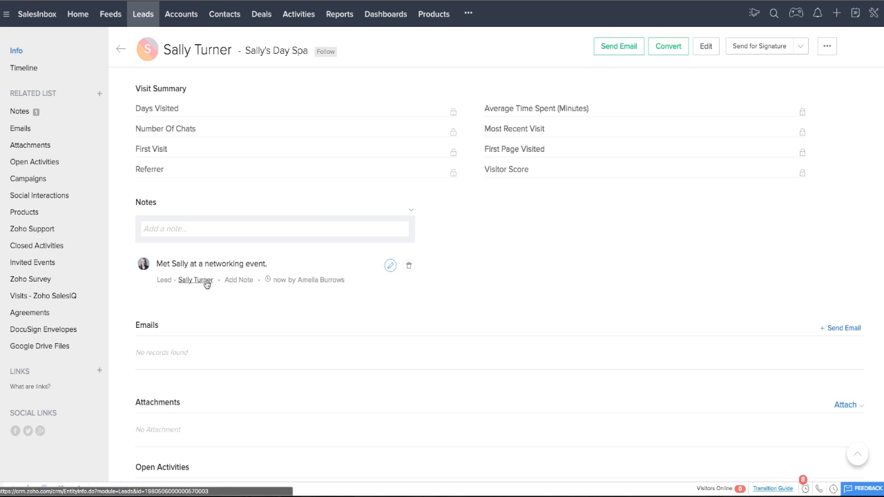
# Step: Start a new e-mail to the lead from the Emails section
pyautogui.scroll(-3, 360, 282)
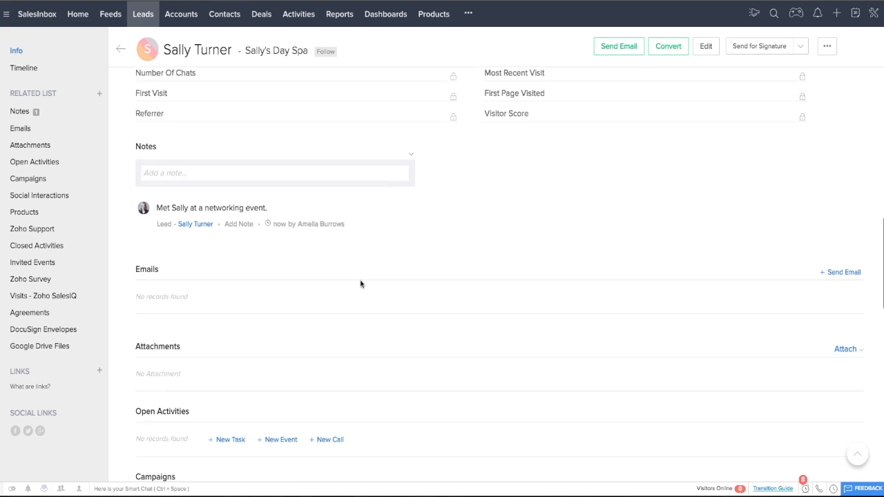
pyautogui.scroll(-1, 361, 283)
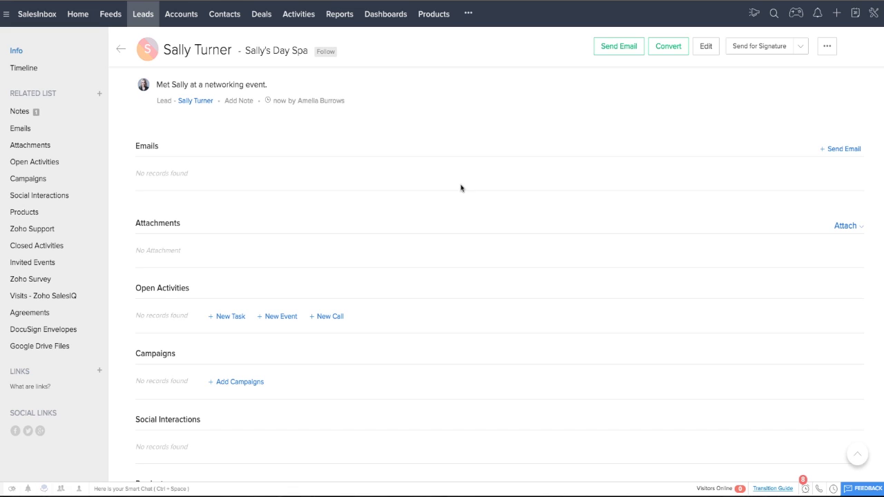
pyautogui.click(840, 151)
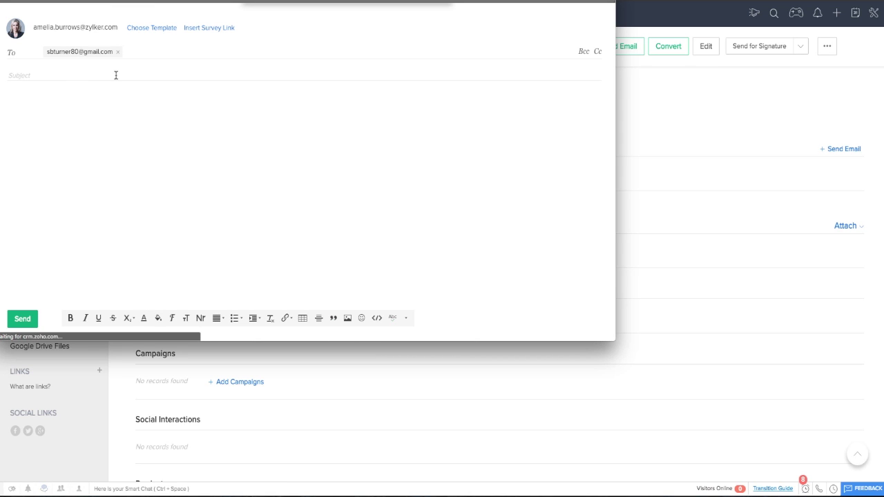
# Step: Send the lead an e-mail with subject 'test' and a short greeting, without using a template
pyautogui.click(29, 75)
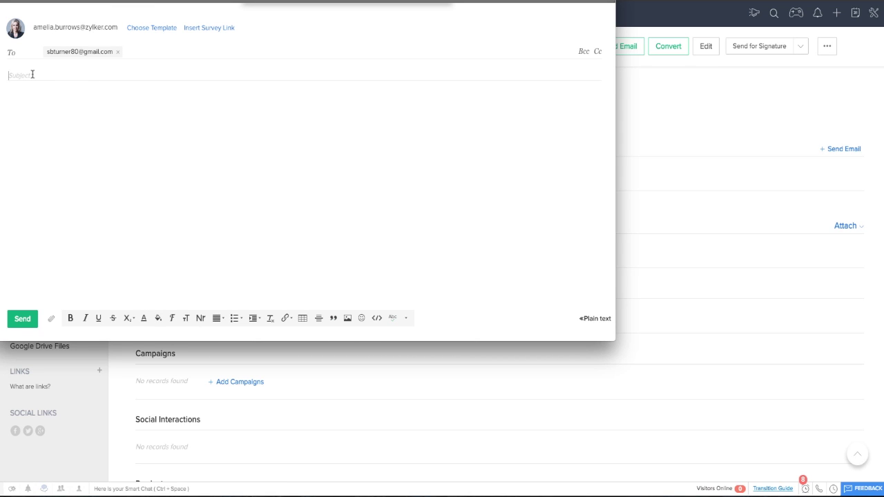
pyautogui.click(153, 30)
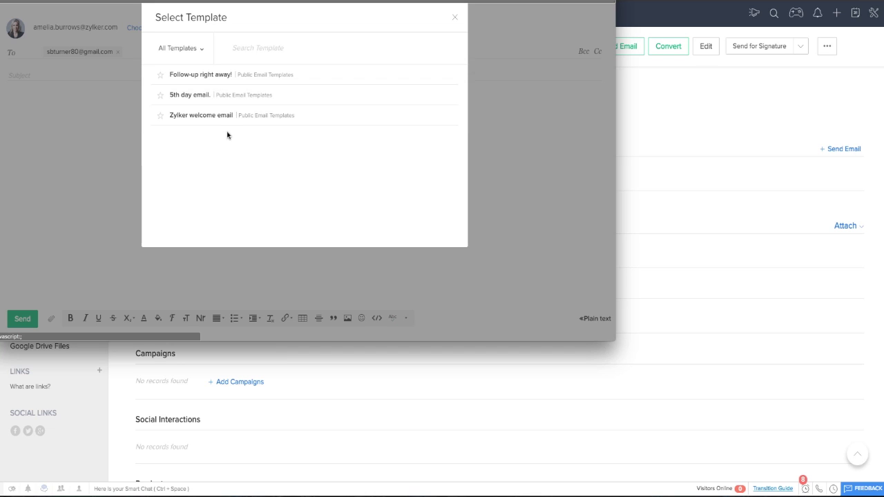
pyautogui.click(455, 17)
pyautogui.write('tes')
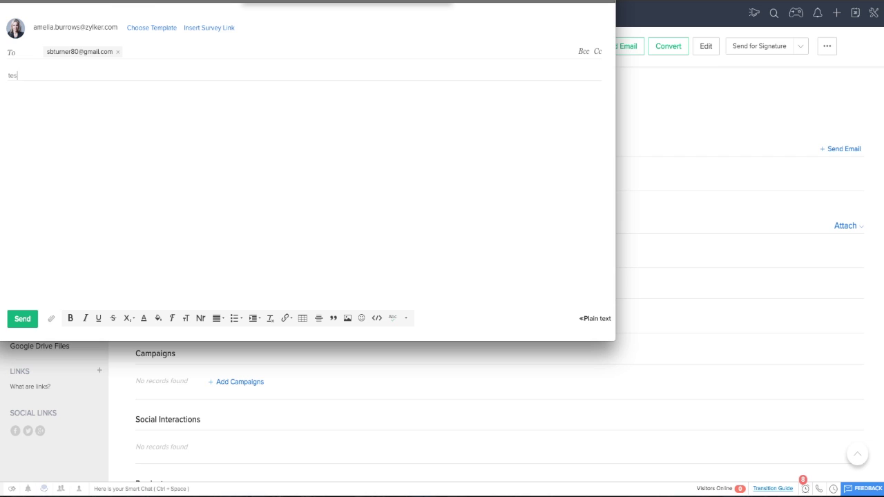
pyautogui.write('Hi Sally!')
pyautogui.click(27, 318)
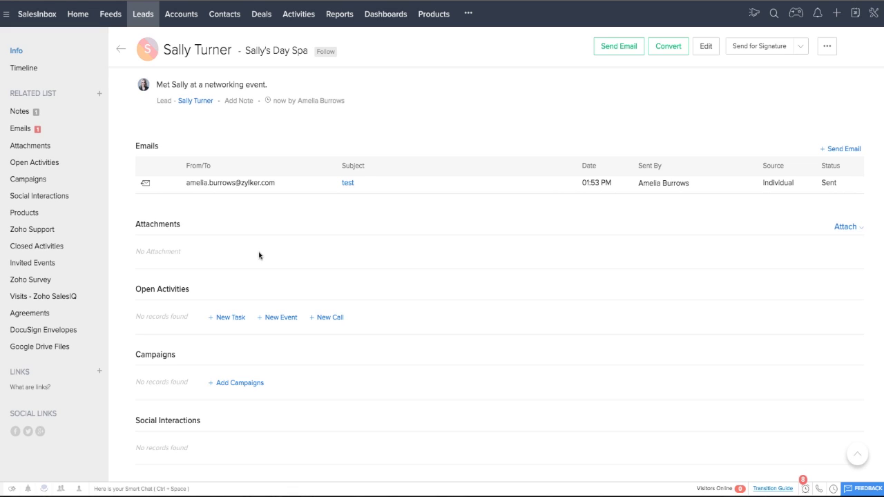
# Step: Show the attachment source options in the lead's Attachments section
pyautogui.click(837, 228)
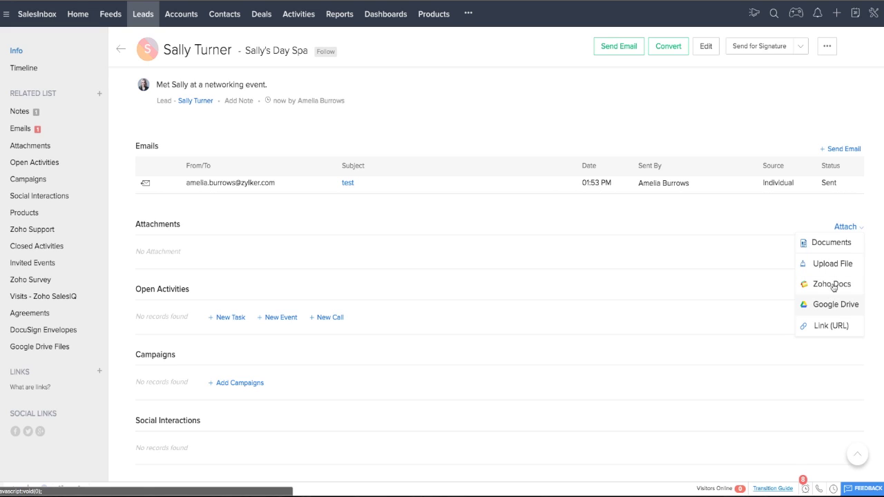
# Step: Upload and attach the lead's info CSV from Desktop > For CRM Webinars
pyautogui.click(837, 262)
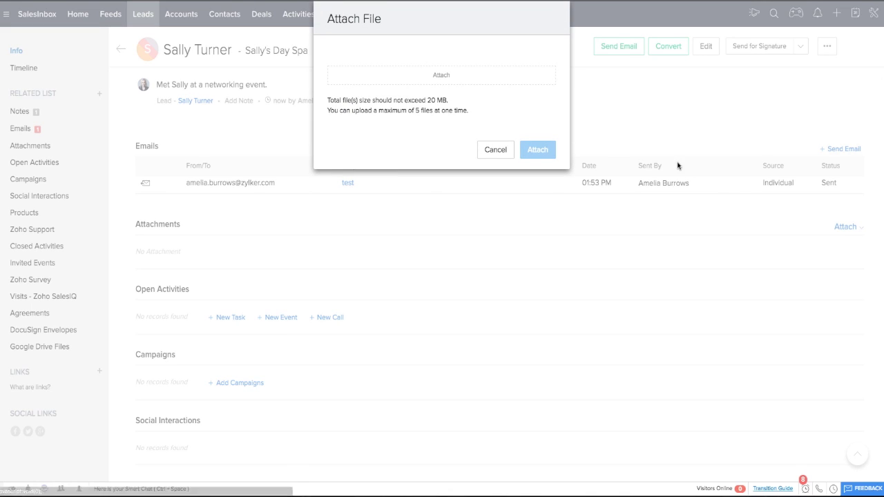
pyautogui.click(442, 76)
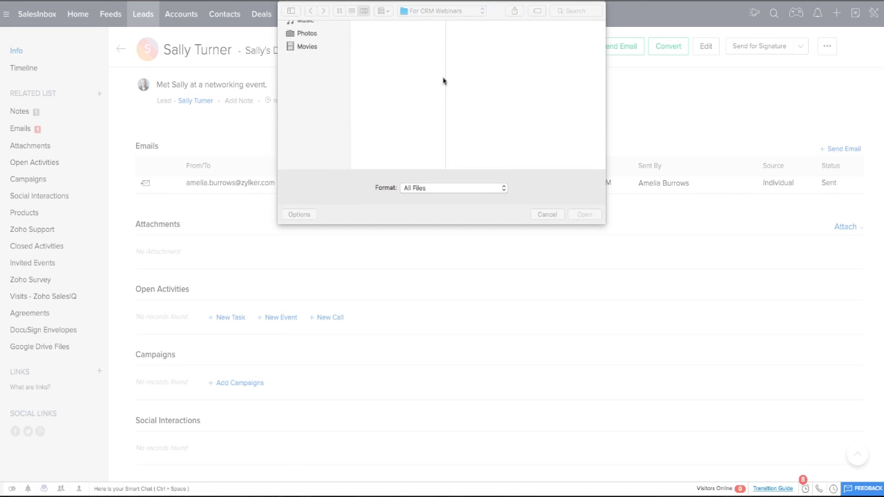
pyautogui.click(314, 65)
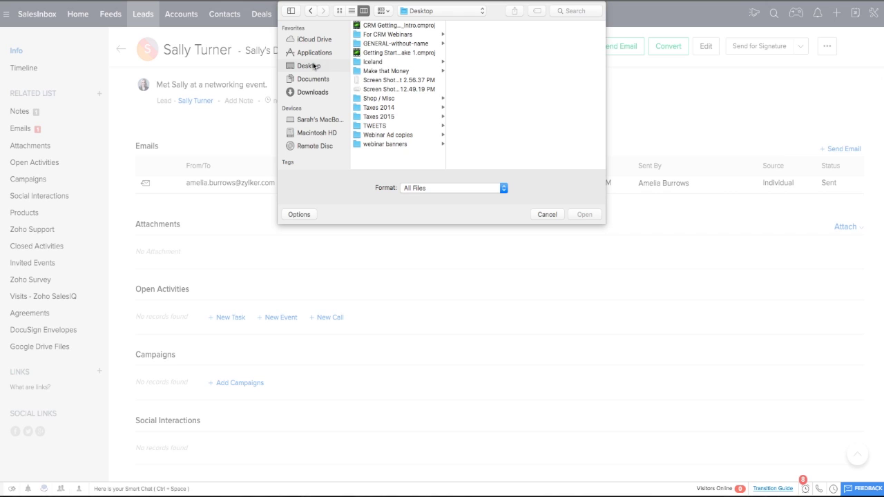
pyautogui.click(384, 35)
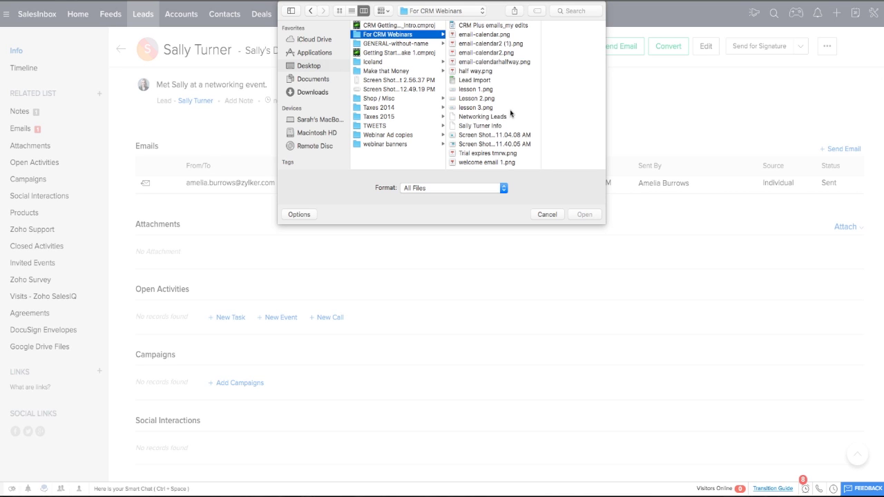
pyautogui.click(477, 126)
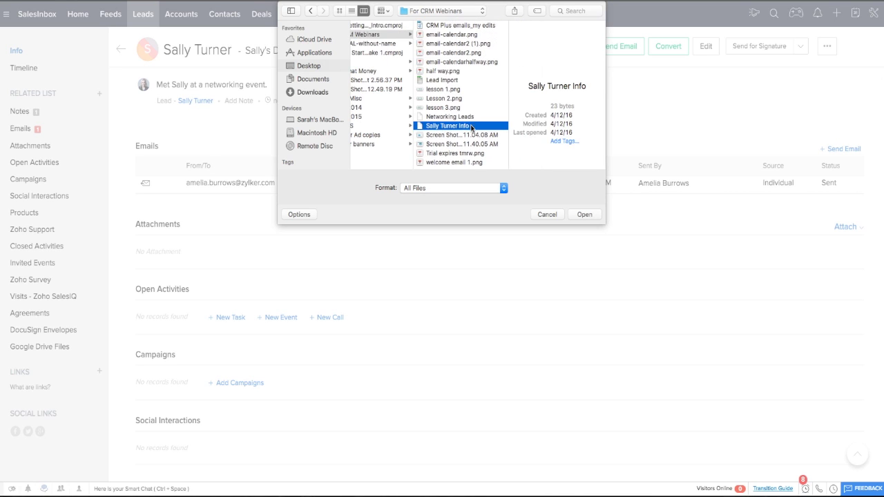
pyautogui.click(587, 216)
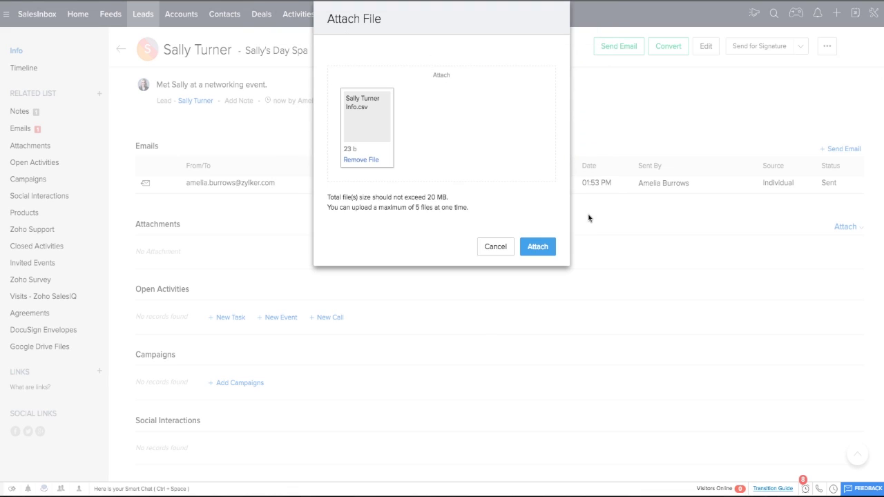
pyautogui.click(540, 251)
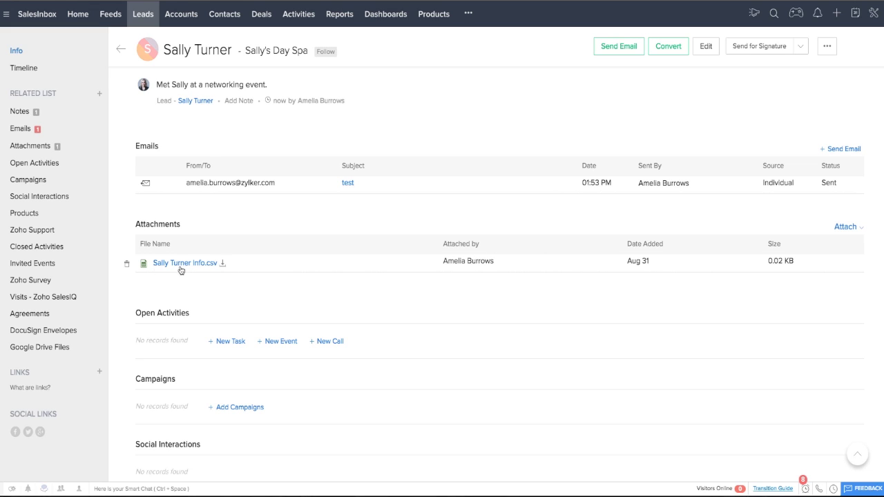
pyautogui.scroll(1, 184, 263)
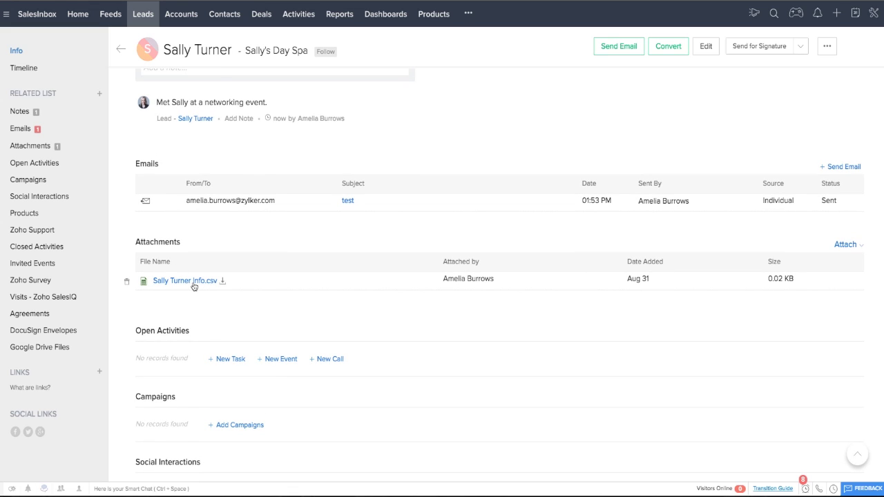
pyautogui.scroll(-3, 405, 329)
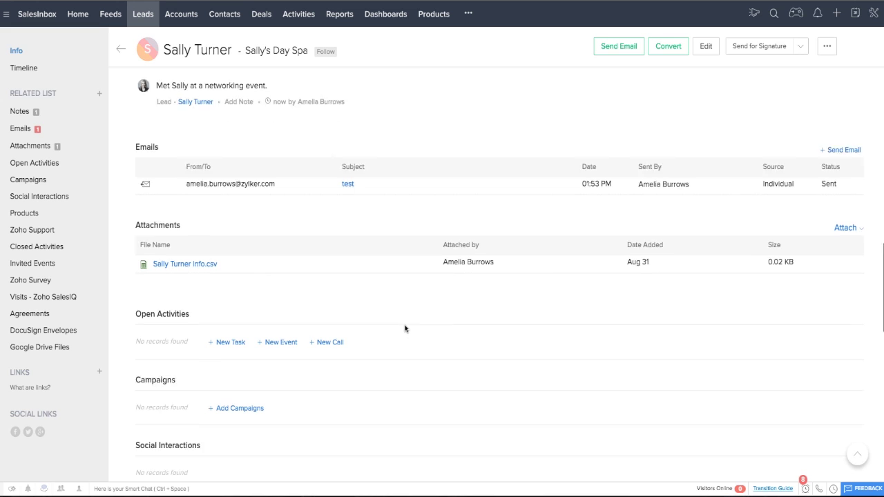
pyautogui.scroll(-3, 406, 329)
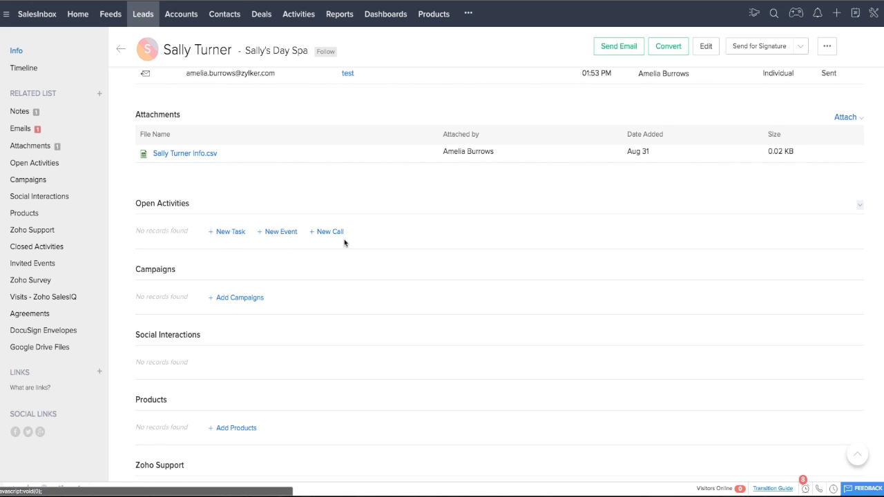
pyautogui.scroll(-2, 369, 279)
pyautogui.scroll(1, 369, 278)
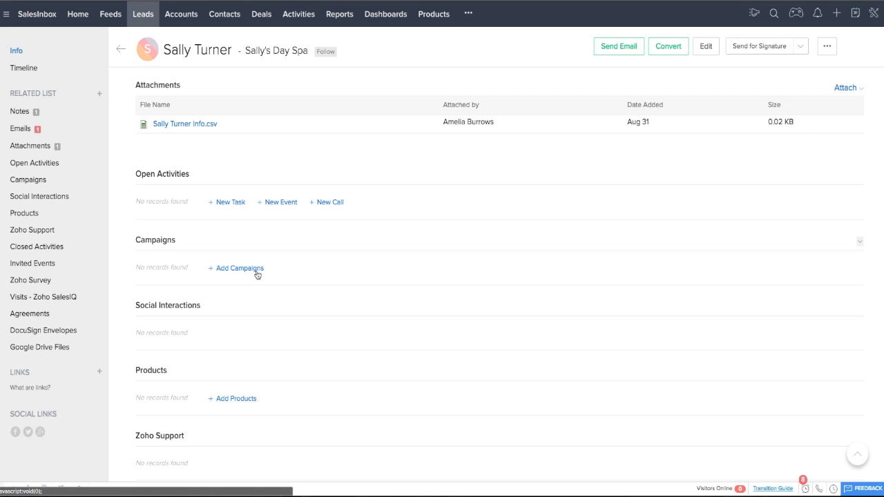
pyautogui.scroll(-1, 217, 338)
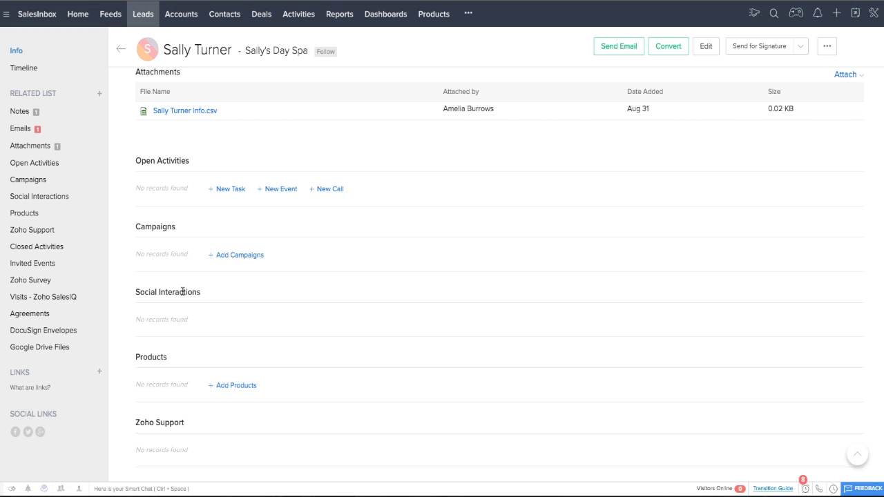
pyautogui.click(15, 433)
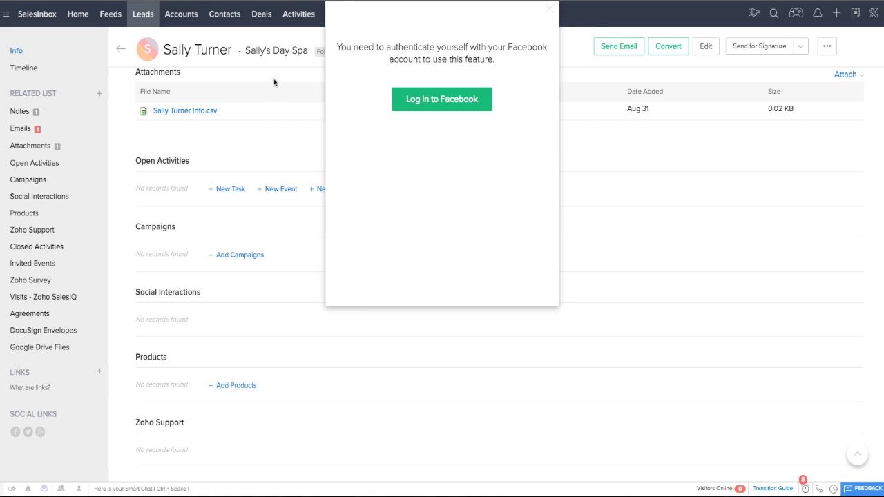
pyautogui.click(552, 12)
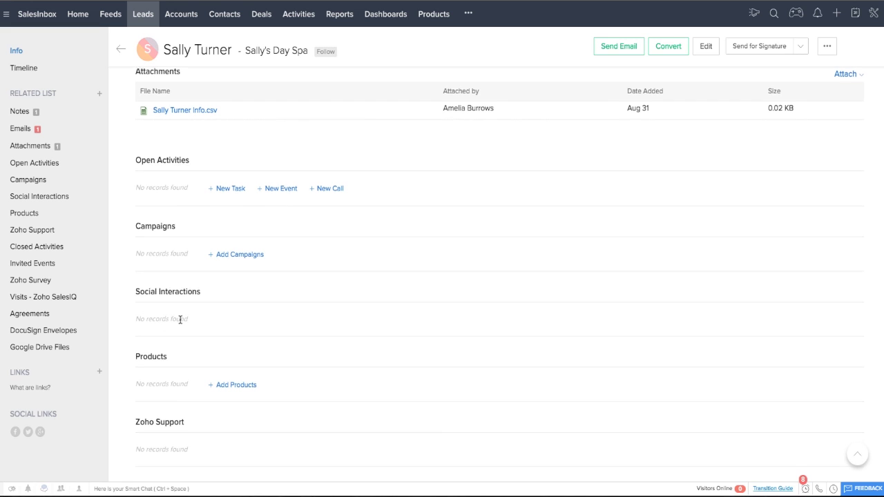
pyautogui.scroll(-1, 180, 320)
pyautogui.scroll(3, 324, 387)
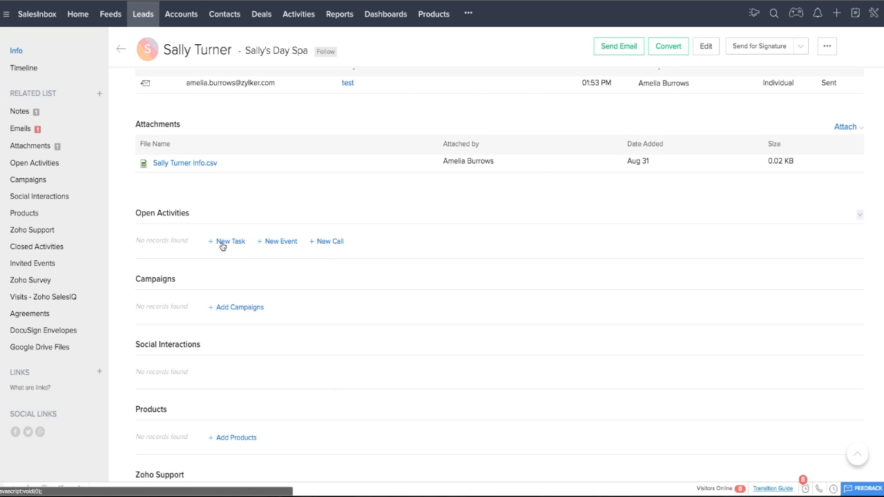
# Step: Create a follow-up task due Aug 31, 2016, assigned to another team member
pyautogui.click(222, 243)
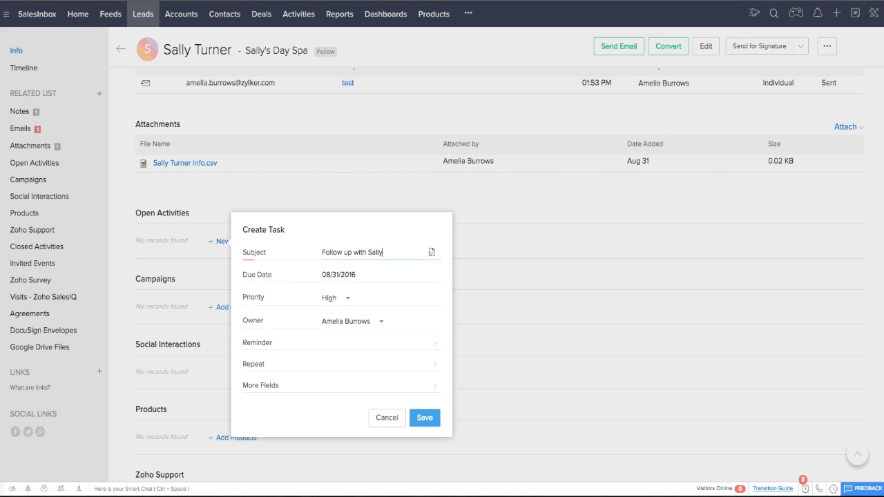
pyautogui.click(350, 275)
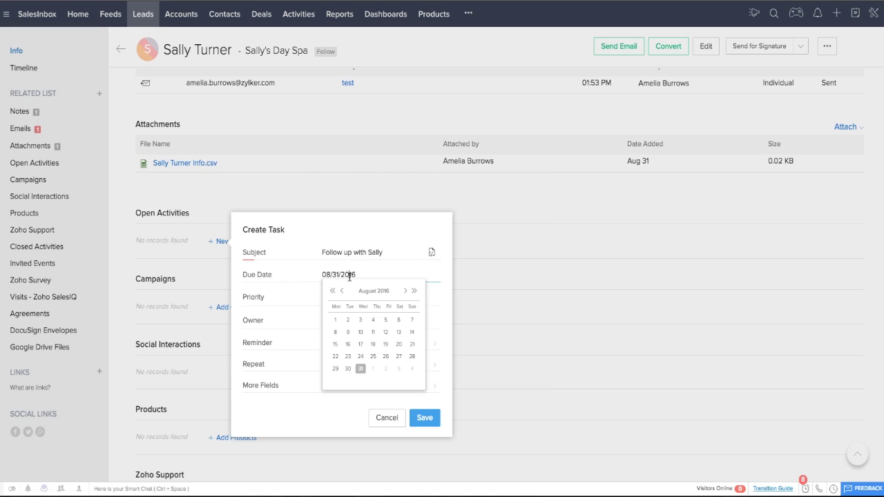
pyautogui.click(360, 370)
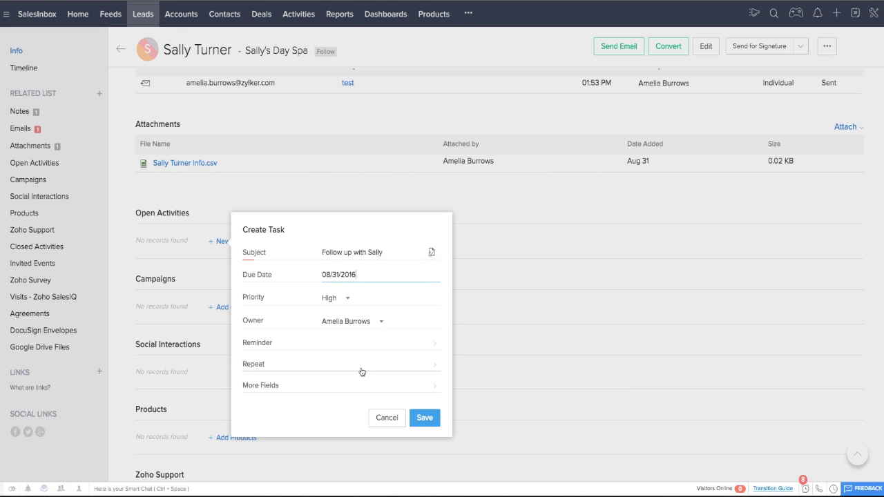
pyautogui.click(371, 322)
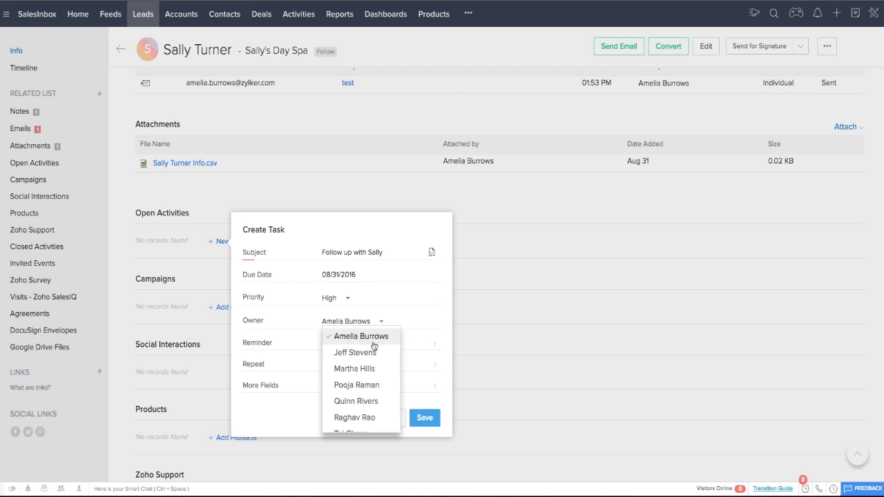
pyautogui.scroll(-1, 380, 380)
pyautogui.scroll(-2, 380, 380)
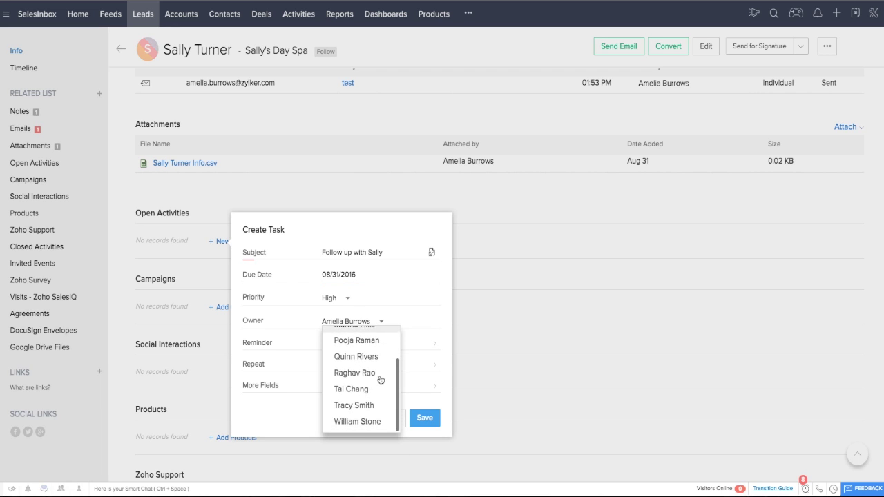
pyautogui.click(358, 407)
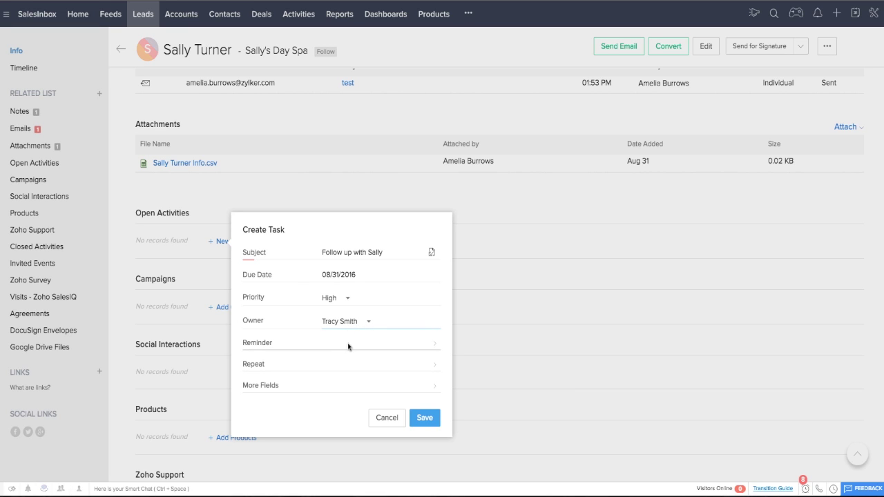
# Step: Leave the task without a reminder and save it
pyautogui.click(348, 345)
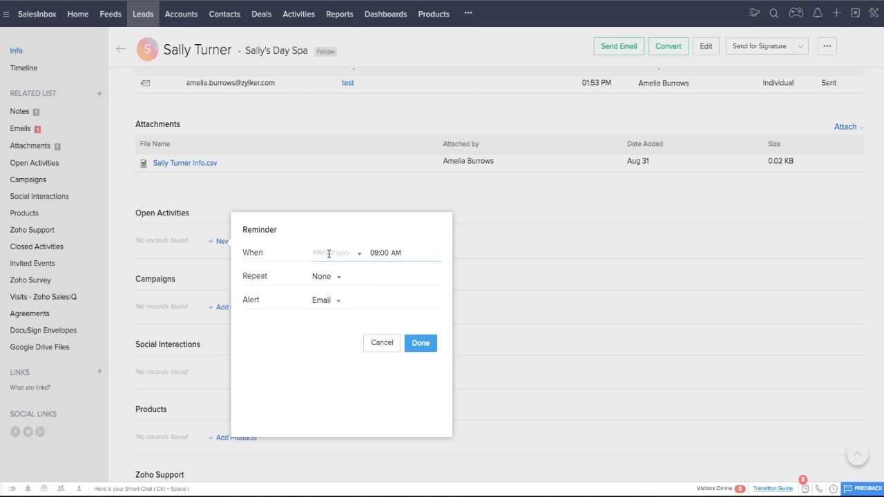
pyautogui.click(335, 301)
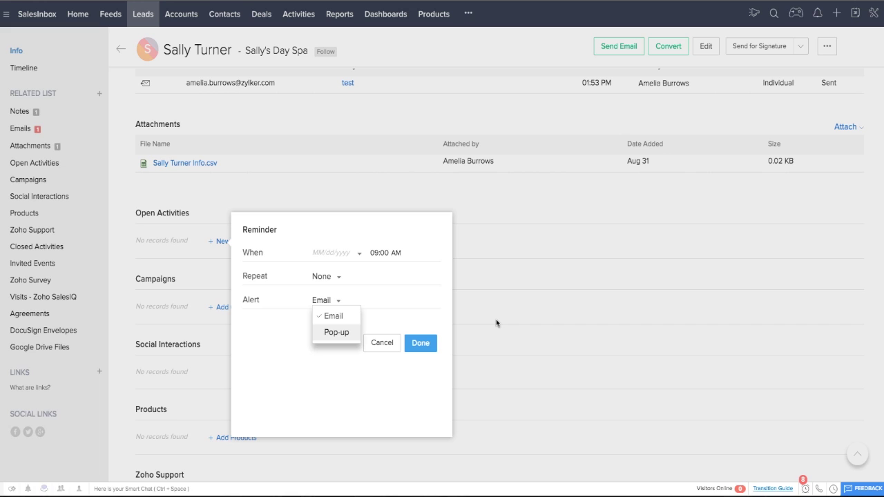
pyautogui.click(384, 344)
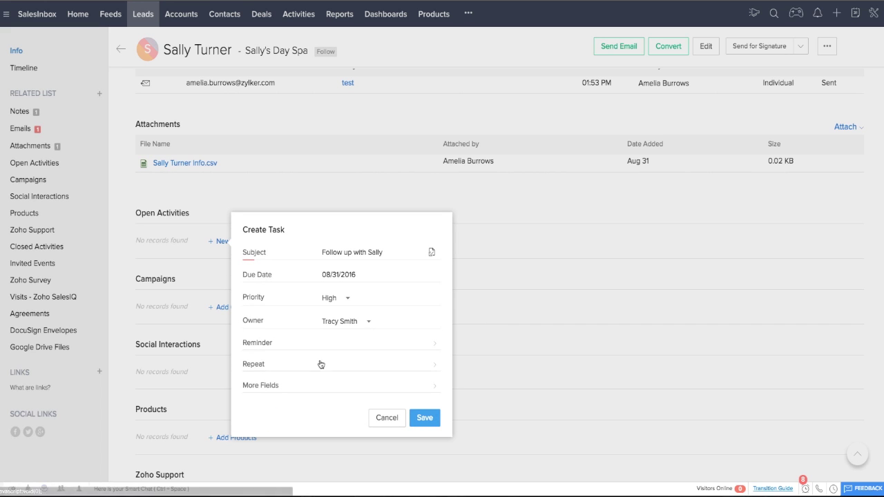
pyautogui.click(425, 418)
pyautogui.scroll(-2, 428, 420)
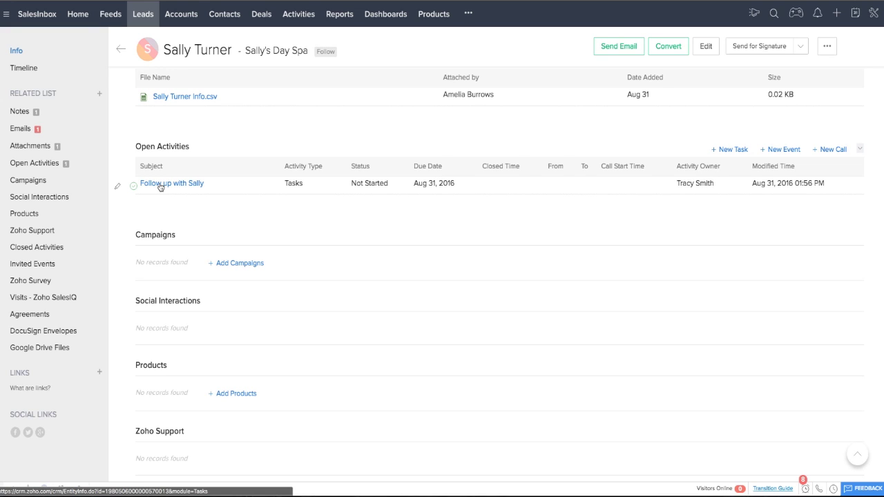
# Step: Mark the follow-up task with the lead as Completed so it moves to Closed Activities
pyautogui.click(133, 185)
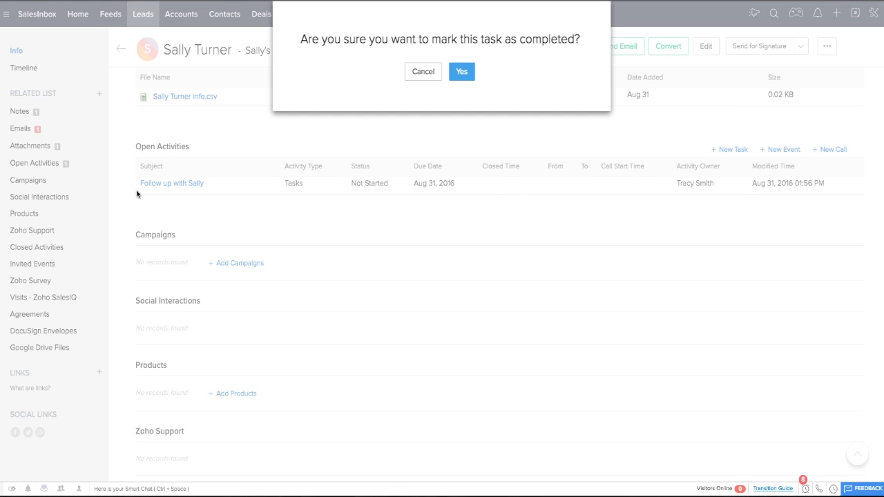
pyautogui.click(456, 73)
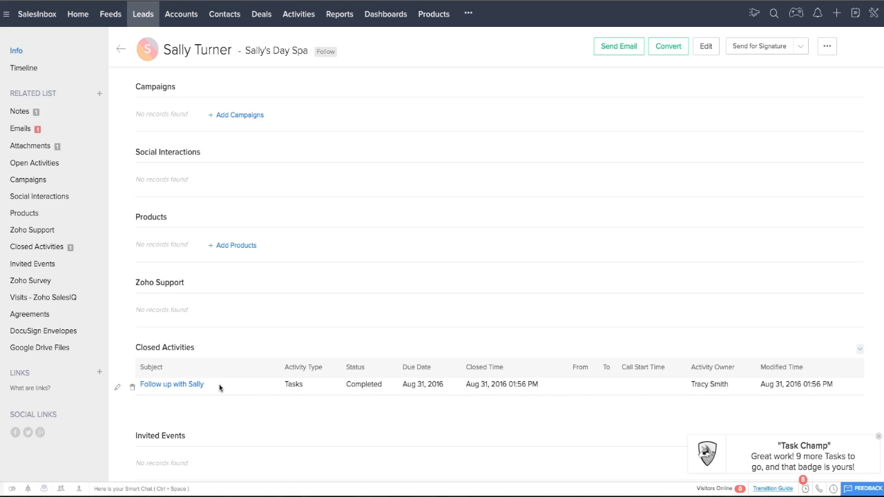
pyautogui.scroll(3, 219, 387)
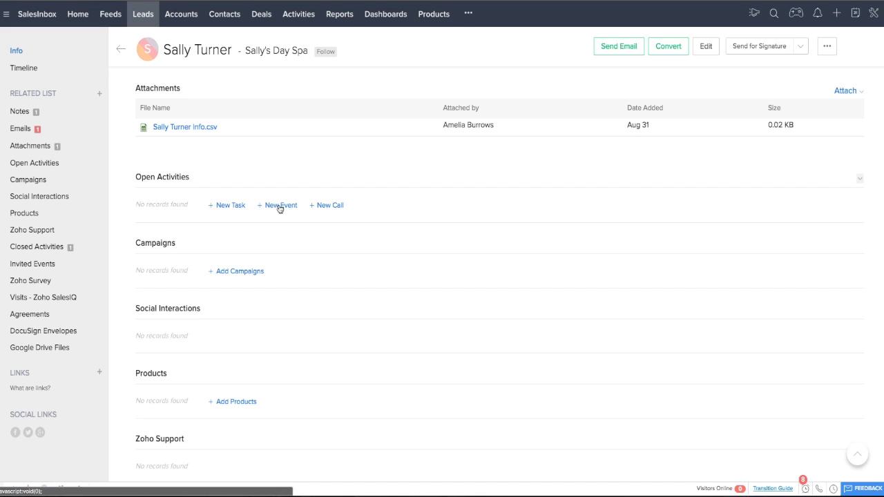
# Step: In the month calendar, start a new event on September 2 titled 'Lunch me…'
pyautogui.click(856, 14)
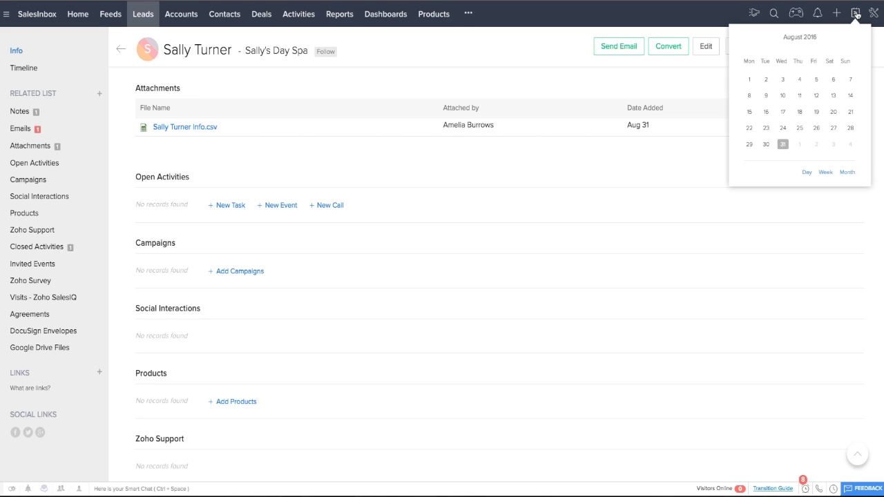
pyautogui.click(849, 173)
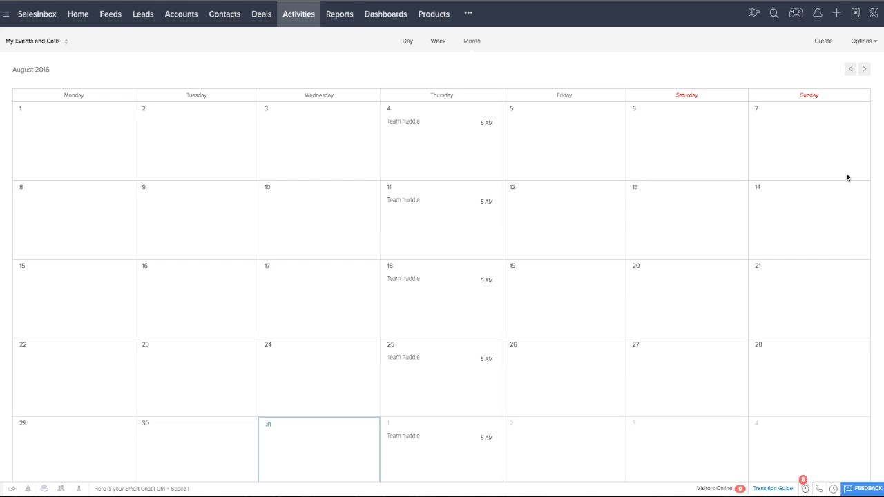
pyautogui.scroll(-1, 714, 286)
pyautogui.click(549, 436)
pyautogui.click(559, 444)
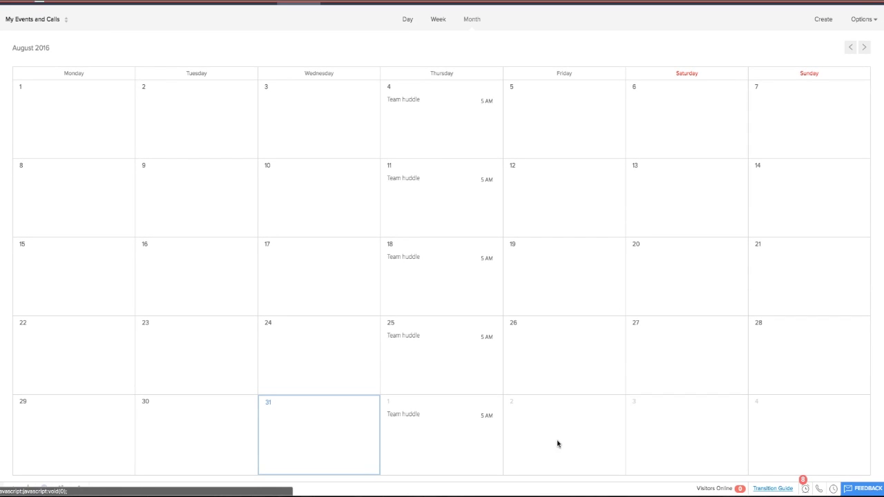
pyautogui.write('Lunch meeting with Sally')
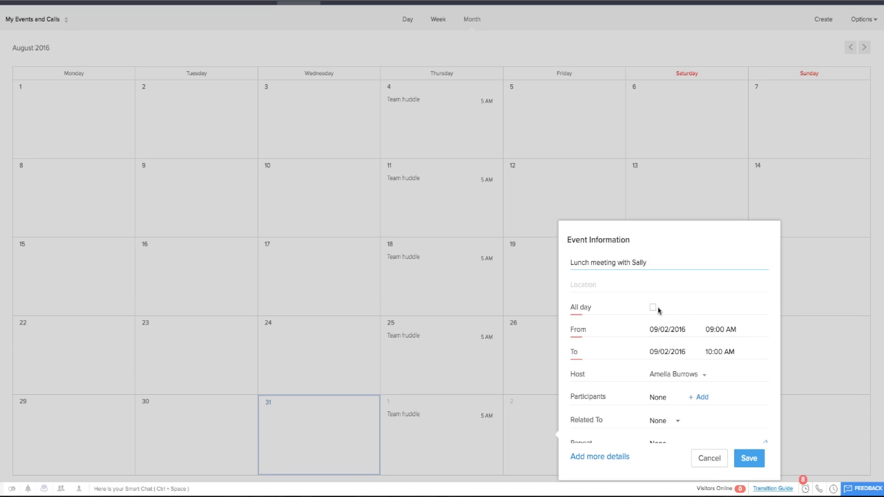
pyautogui.scroll(-1, 695, 366)
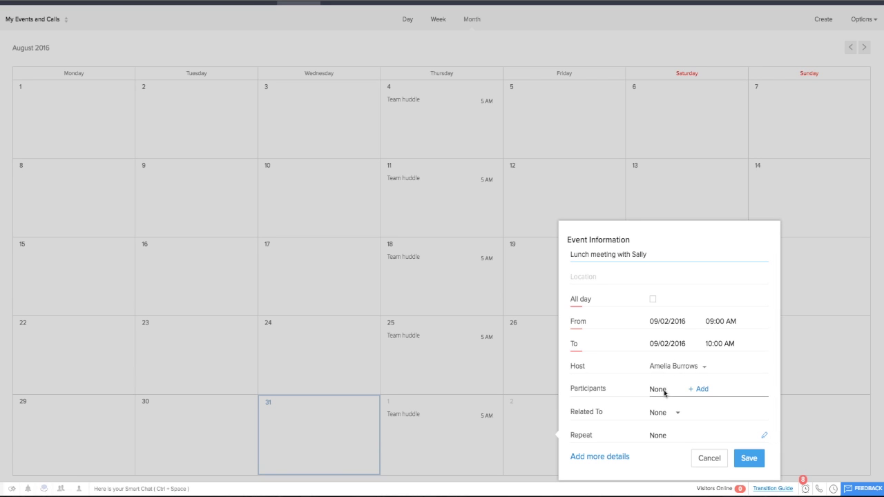
# Step: Add the lead as the event's only participant, searched from the Leads list
pyautogui.click(696, 391)
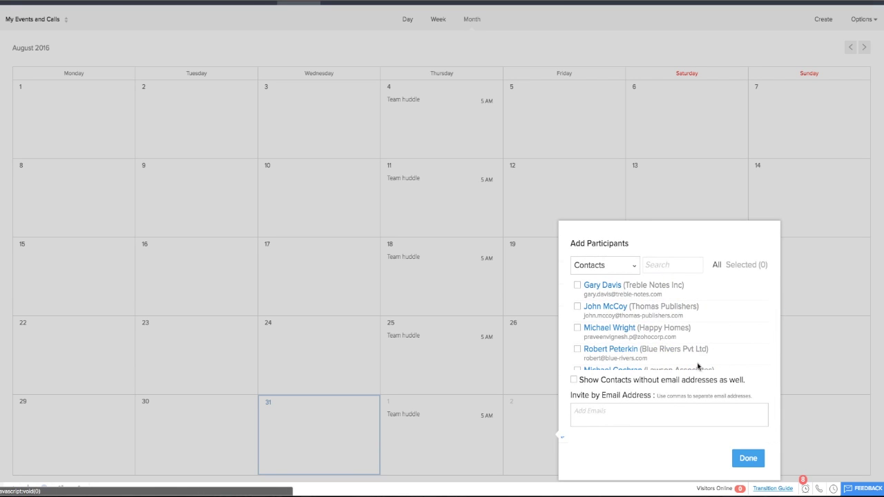
pyautogui.click(637, 266)
pyautogui.click(601, 320)
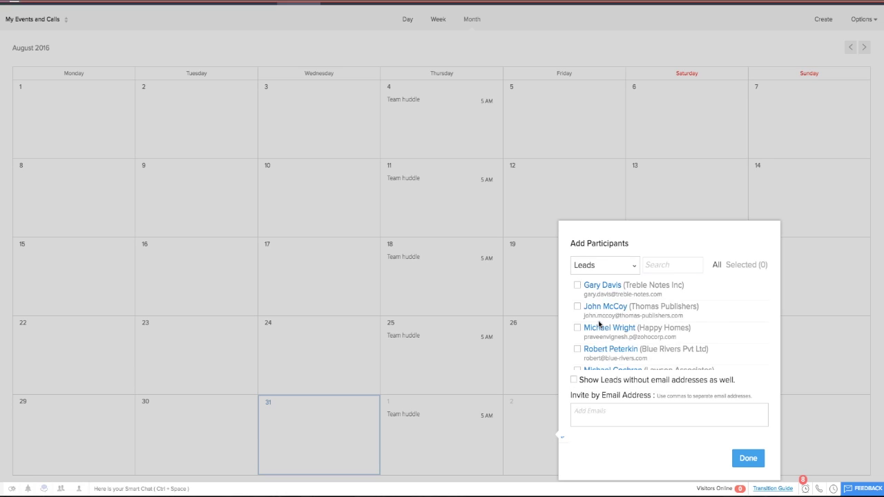
pyautogui.write('Sally')
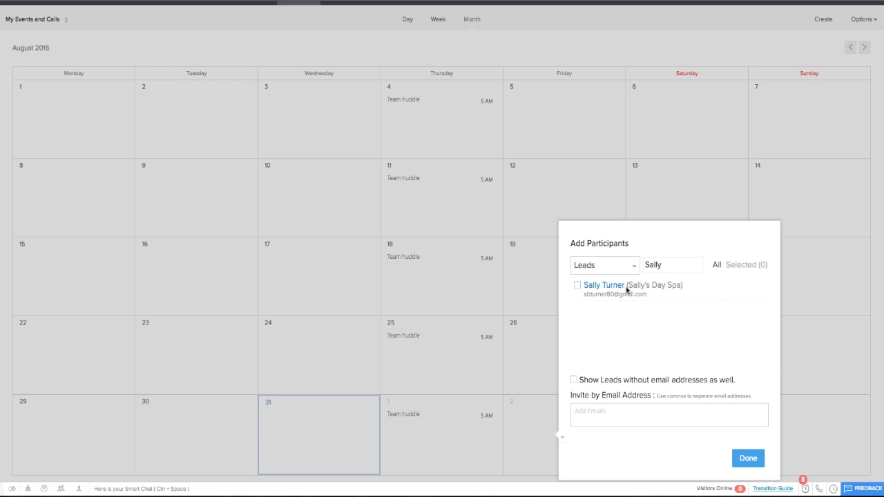
pyautogui.click(627, 290)
pyautogui.click(749, 458)
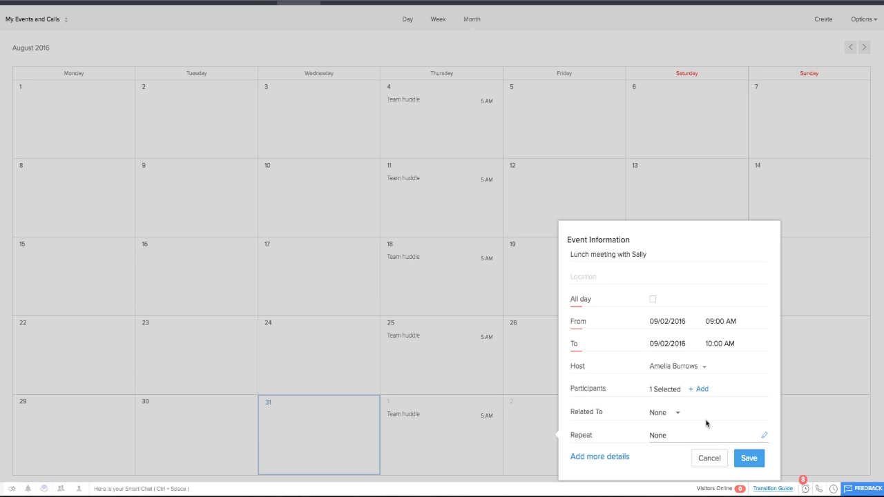
pyautogui.click(676, 414)
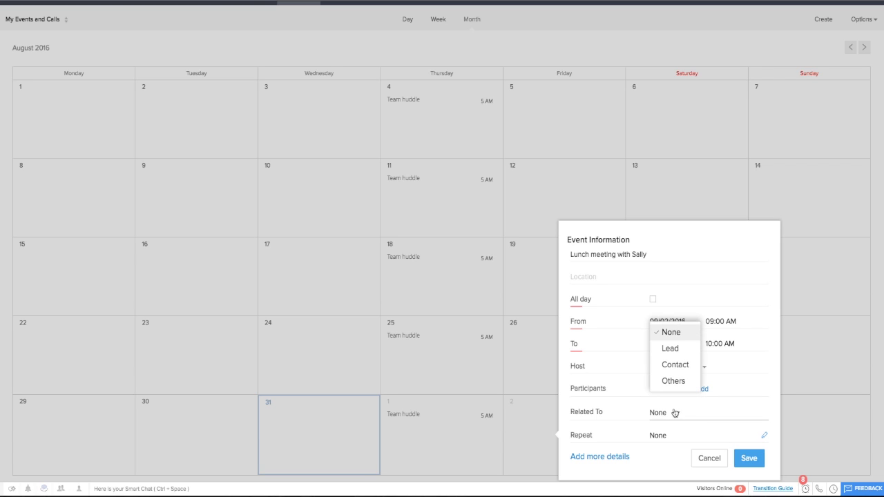
# Step: Relate the lunch meeting to the converted lead, save it, and send guest invitations
pyautogui.click(676, 350)
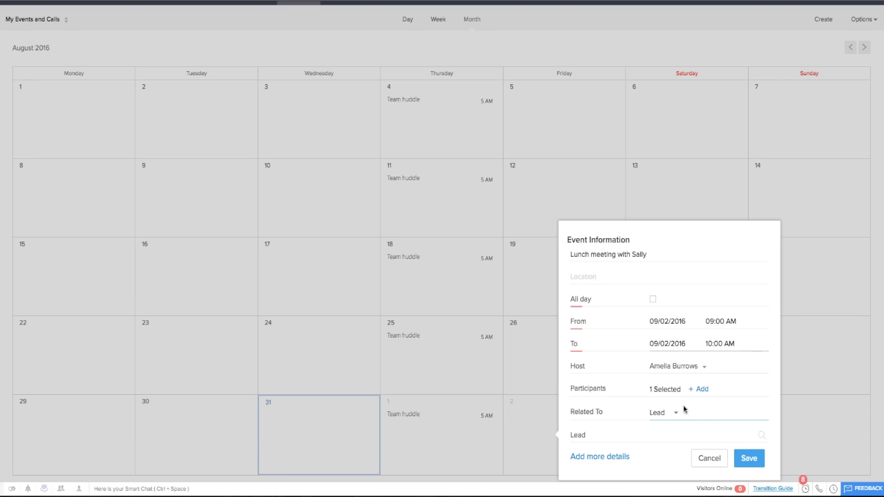
pyautogui.click(761, 435)
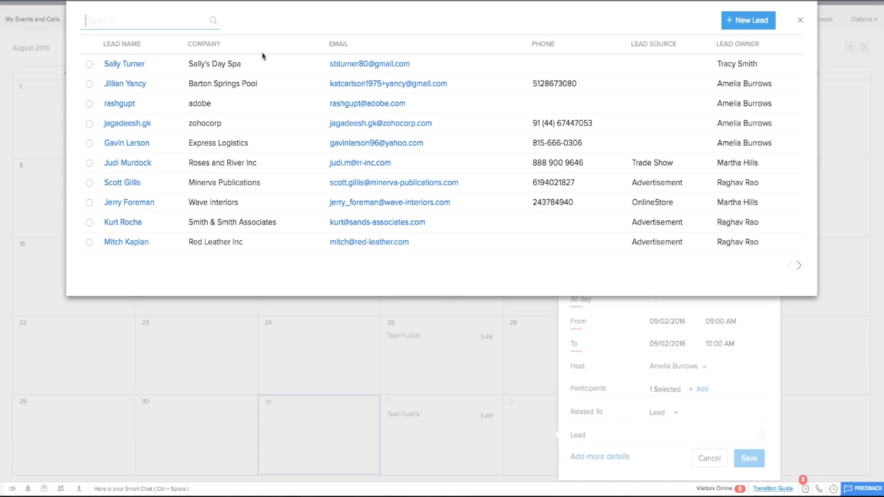
pyautogui.click(89, 65)
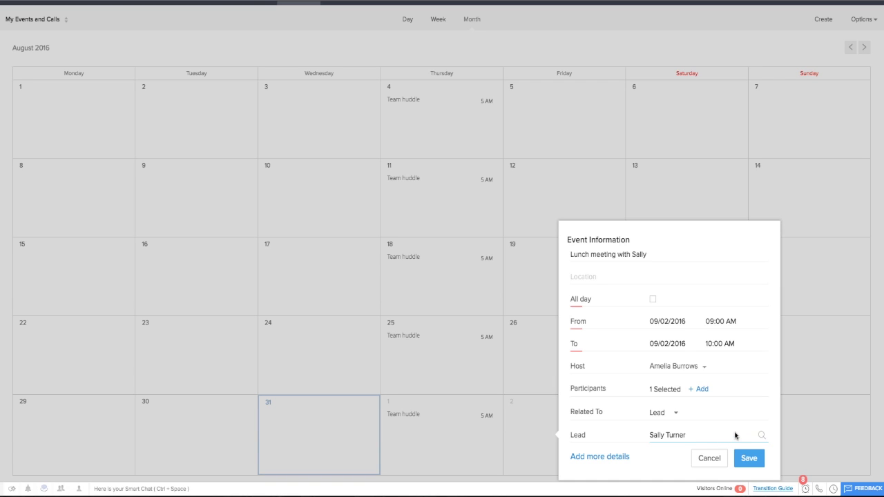
pyautogui.click(750, 460)
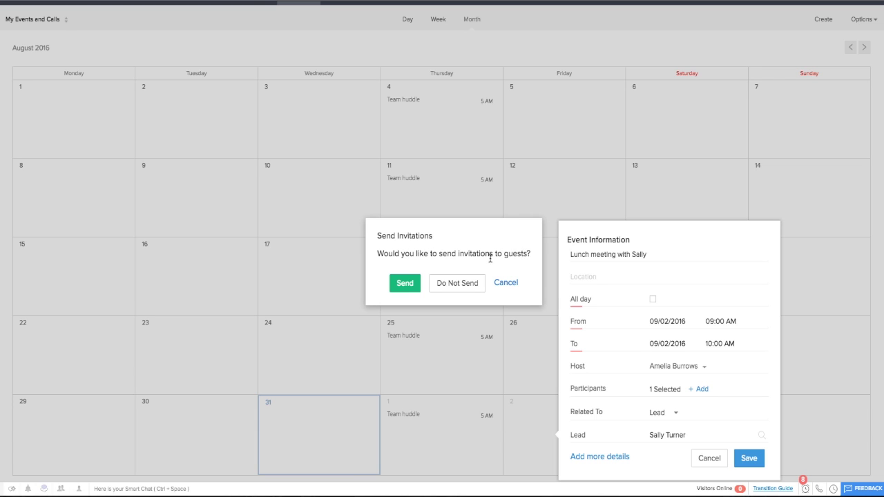
pyautogui.click(404, 283)
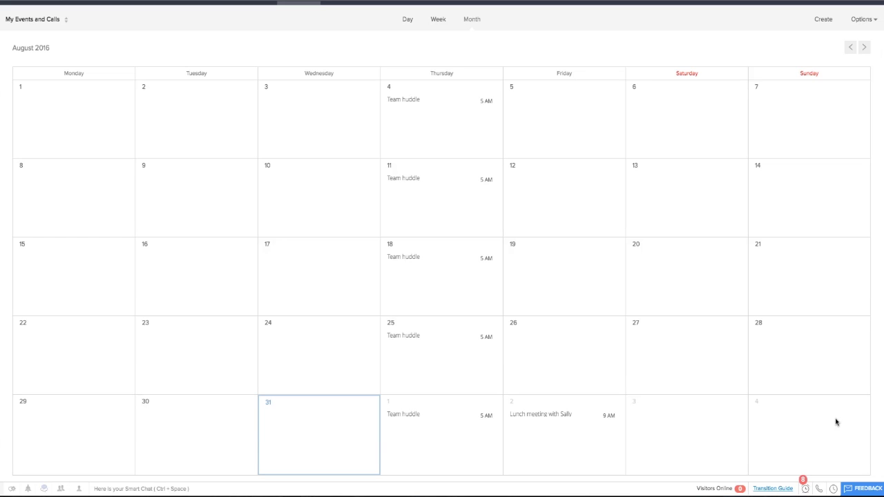
# Step: Reopen the lead from Recent Items and review the lunch meeting under Open Activities
pyautogui.click(835, 490)
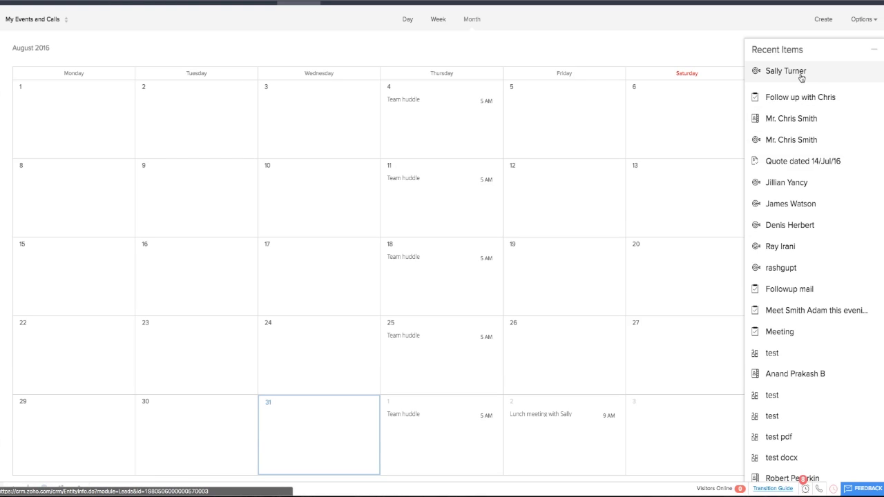
pyautogui.click(779, 73)
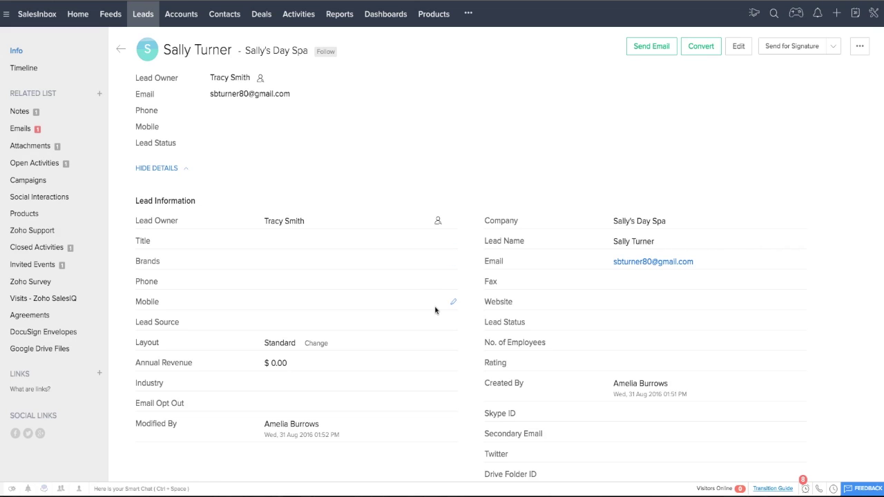
pyautogui.scroll(-7, 436, 310)
pyautogui.scroll(-6, 435, 310)
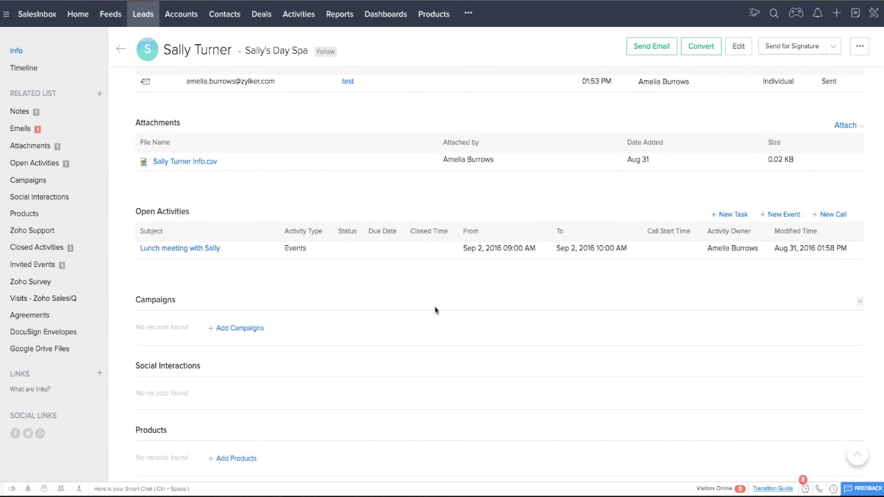
pyautogui.scroll(-1, 436, 310)
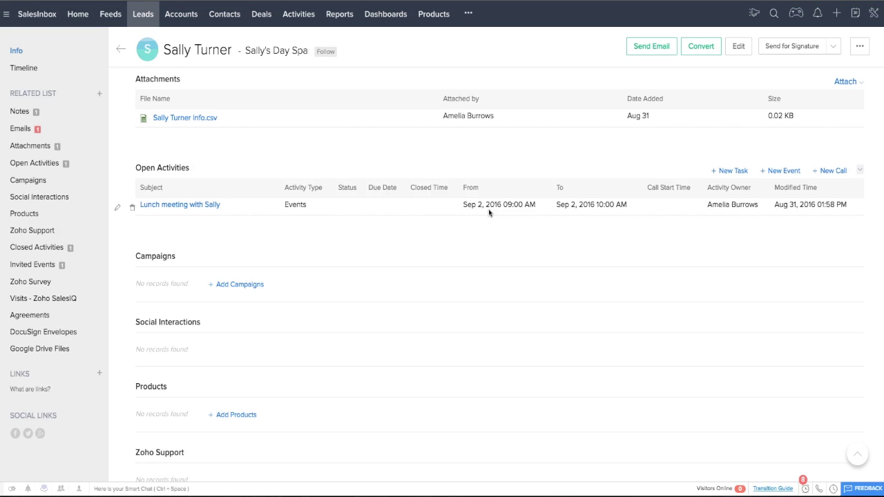
pyautogui.scroll(5, 489, 211)
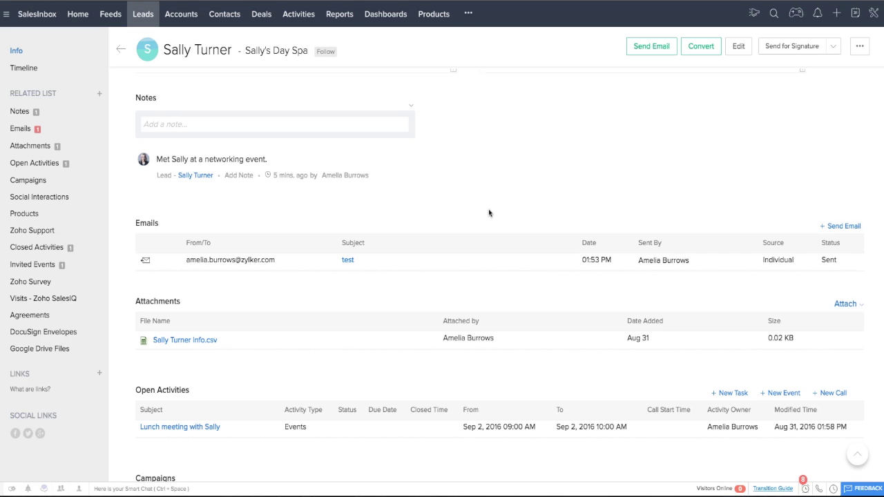
pyautogui.scroll(1, 489, 213)
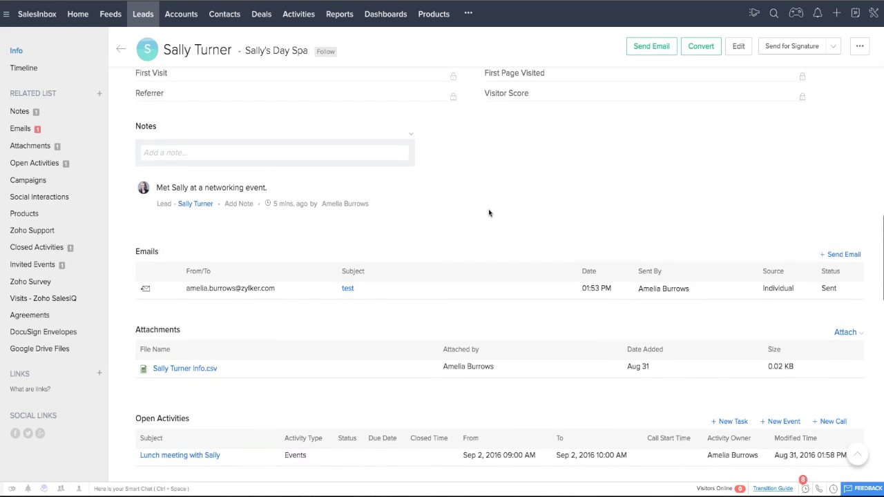
pyautogui.scroll(-1, 489, 213)
pyautogui.scroll(2, 488, 213)
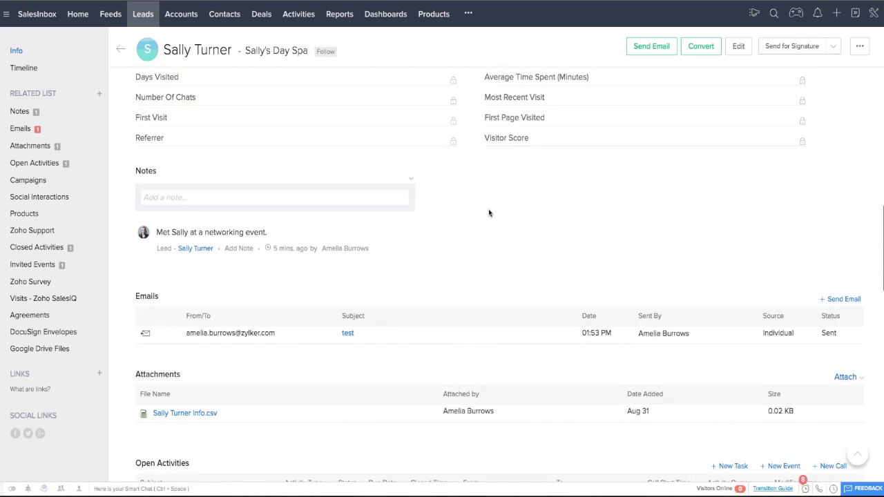
pyautogui.scroll(5, 488, 213)
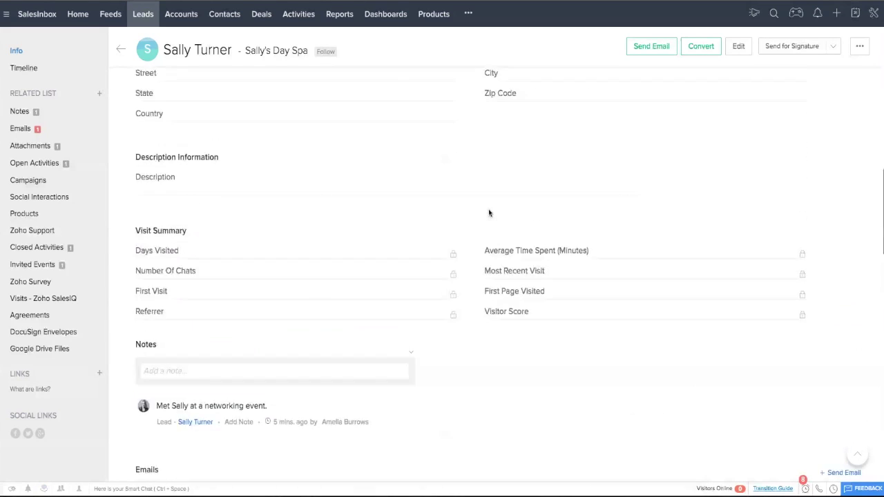
pyautogui.scroll(3, 488, 213)
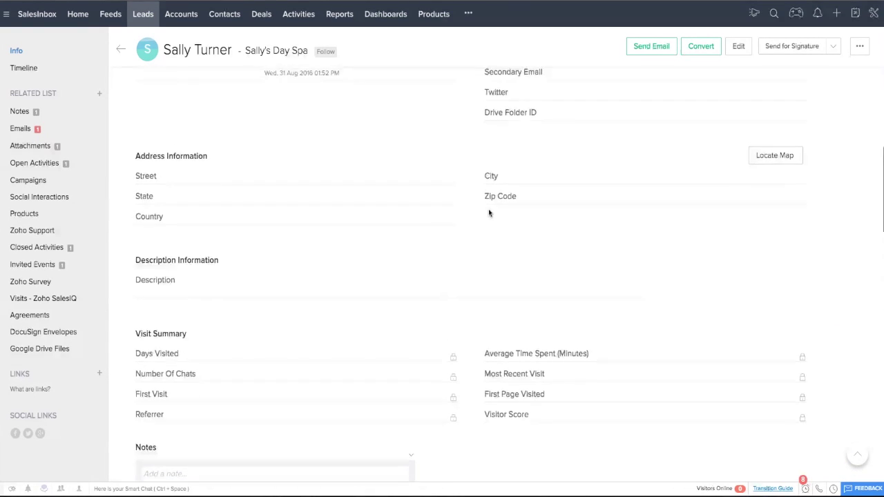
pyautogui.scroll(8, 488, 213)
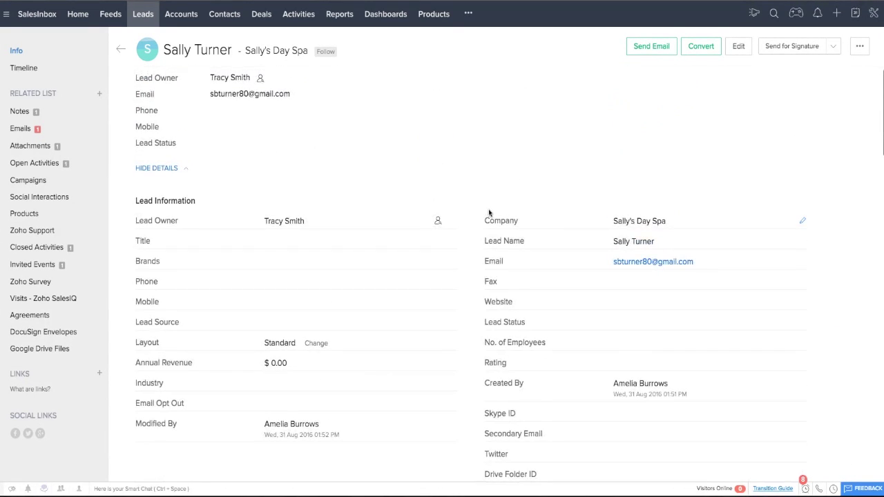
# Step: Start converting the lead with a new deal, naming it as a website deal for the day spa
pyautogui.click(700, 49)
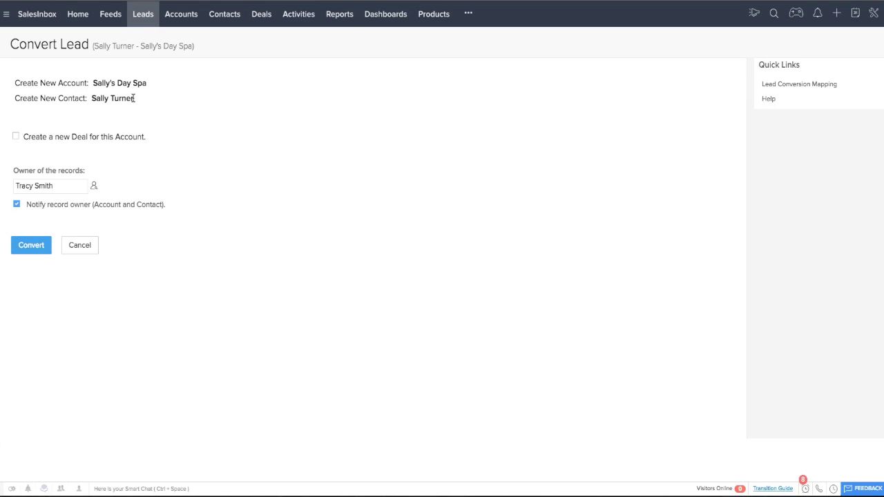
pyautogui.click(16, 136)
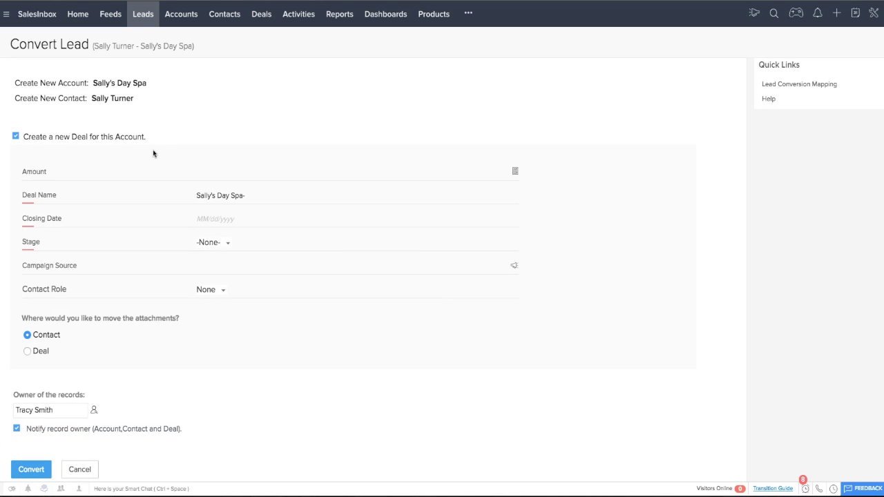
pyautogui.click(218, 174)
pyautogui.click(222, 196)
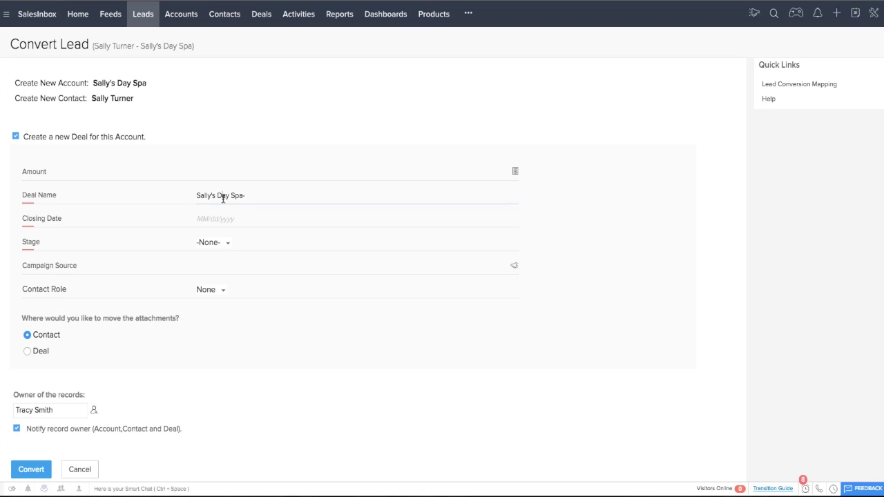
pyautogui.tripleClick(223, 196)
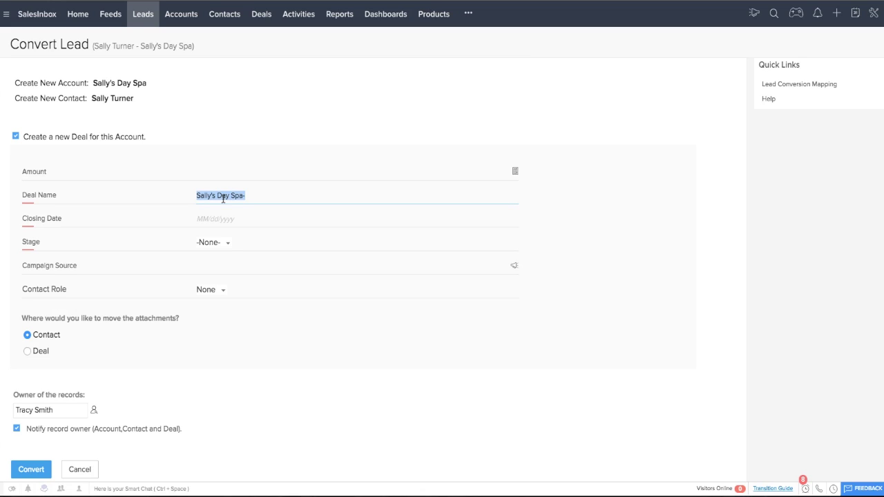
pyautogui.write("Website for Sally's Day Spa")
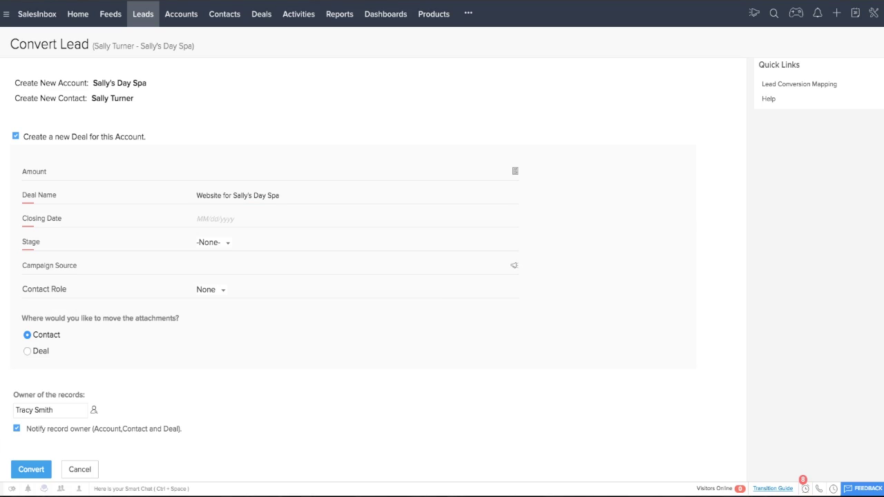
# Step: Set the new deal's closing date to 09/30/2016
pyautogui.click(219, 218)
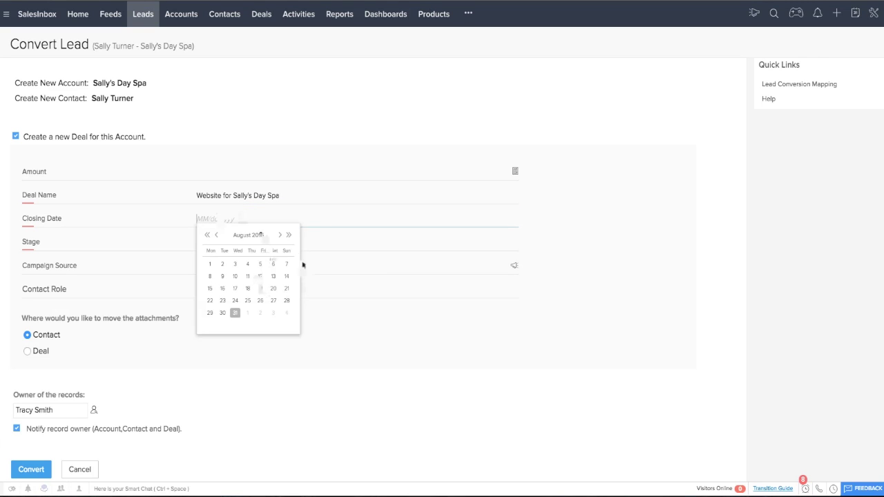
pyautogui.click(280, 235)
pyautogui.click(261, 313)
# Step: Set the deal stage to Negotiation/Review
pyautogui.click(223, 244)
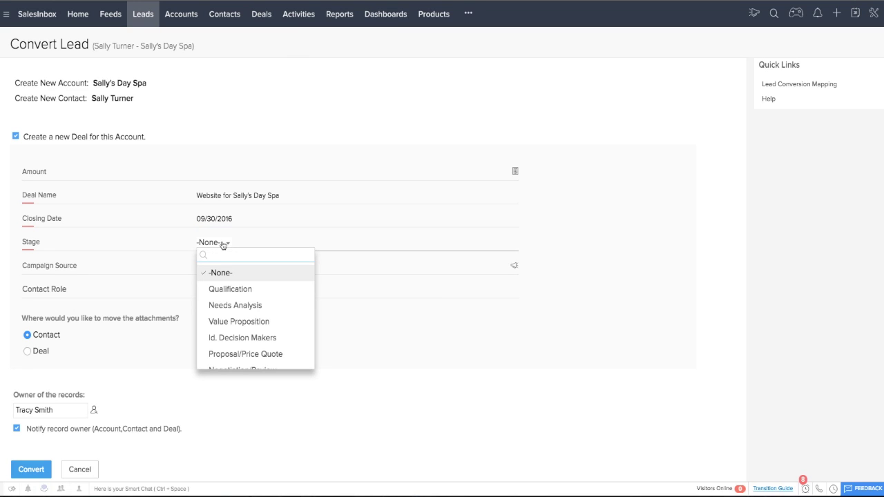
pyautogui.scroll(-1, 263, 314)
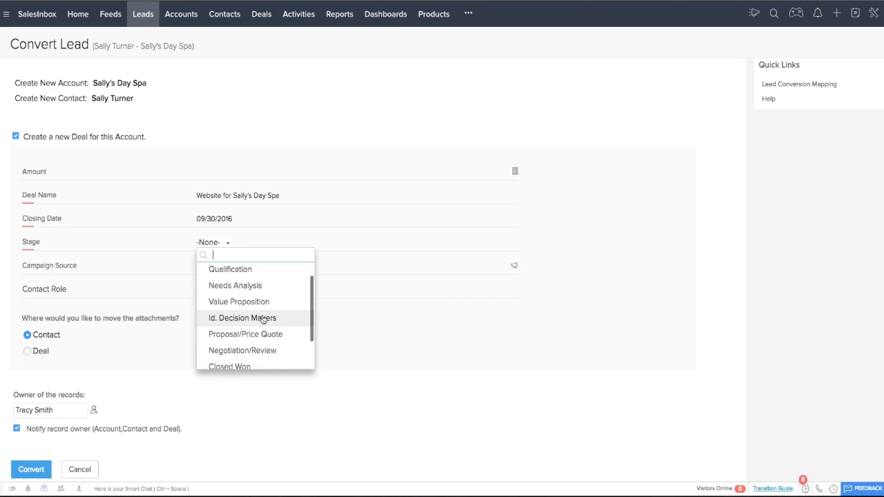
pyautogui.scroll(-2, 279, 312)
pyautogui.scroll(-1, 279, 313)
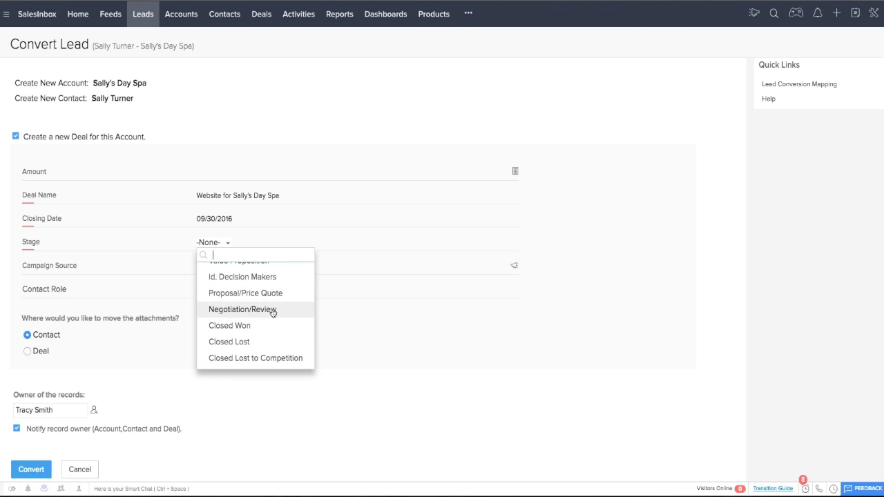
pyautogui.scroll(4, 279, 313)
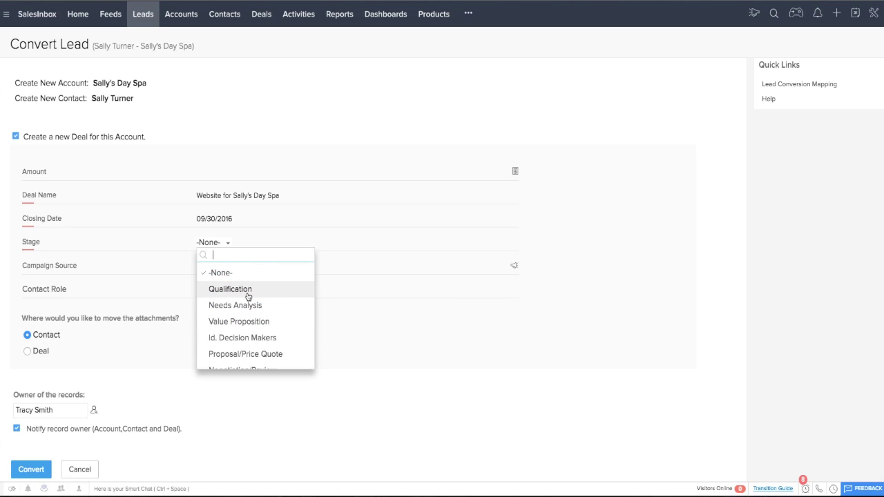
pyautogui.scroll(-3, 253, 317)
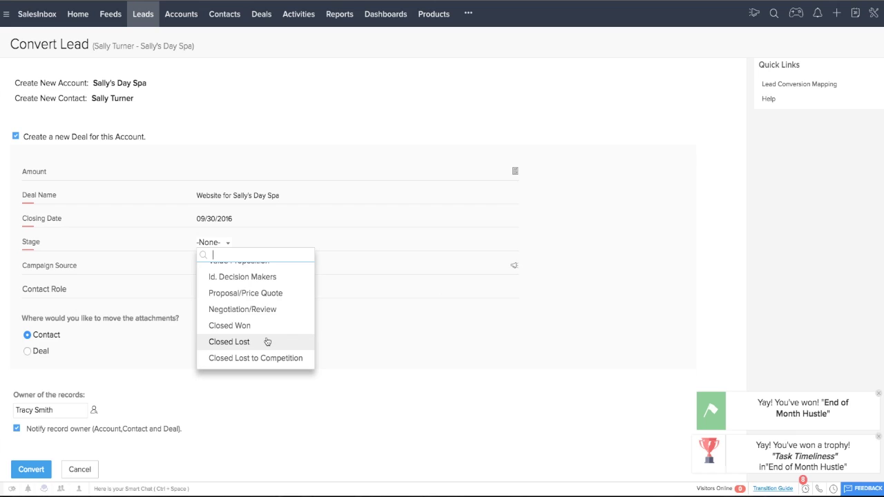
pyautogui.scroll(4, 259, 321)
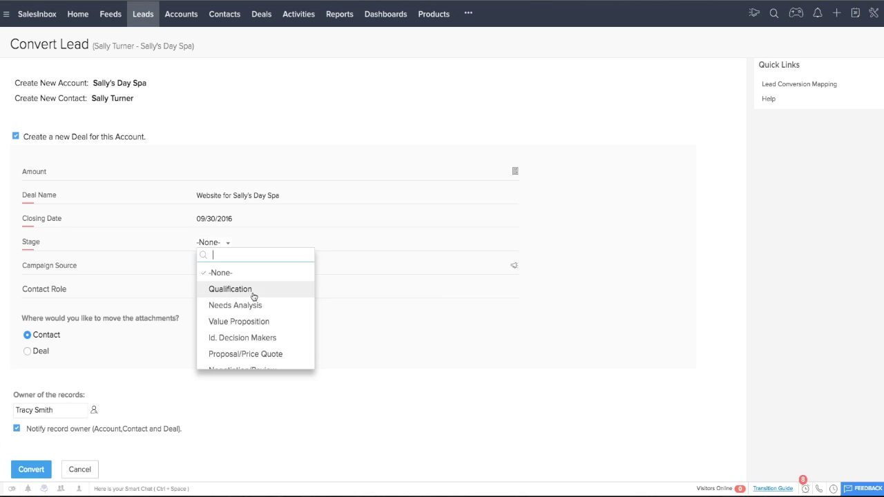
pyautogui.scroll(-3, 292, 329)
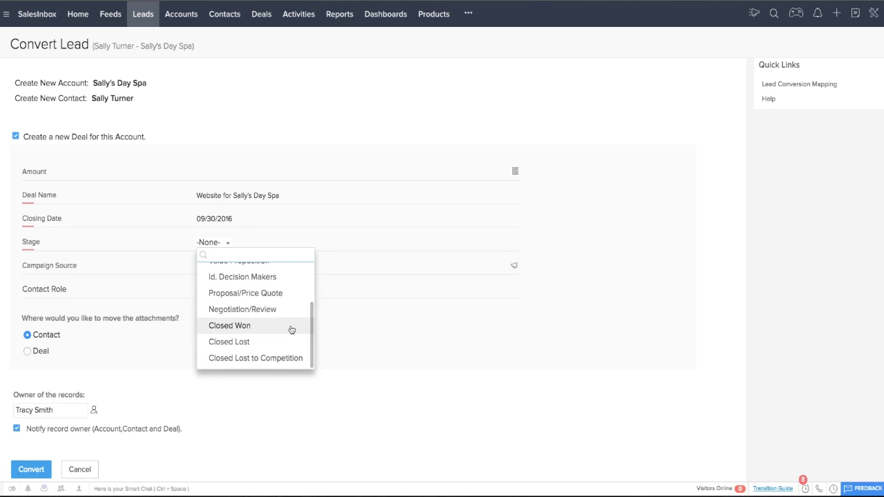
pyautogui.scroll(4, 292, 330)
pyautogui.scroll(-3, 291, 330)
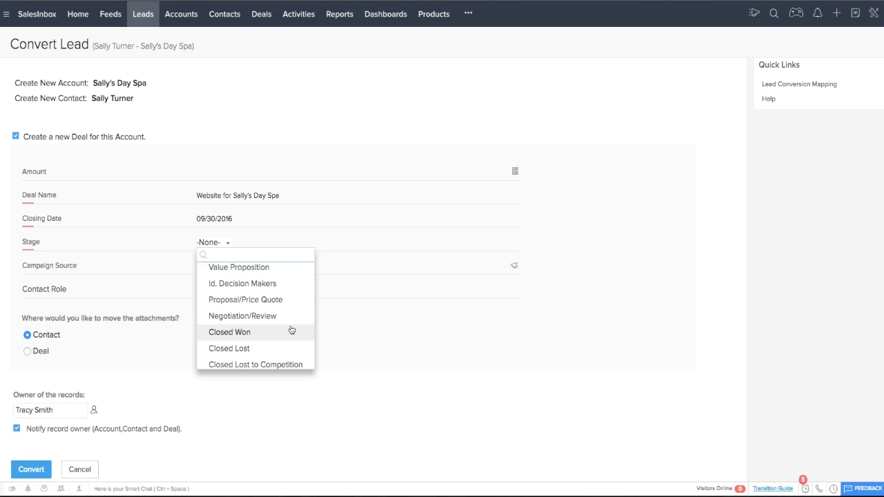
pyautogui.click(250, 317)
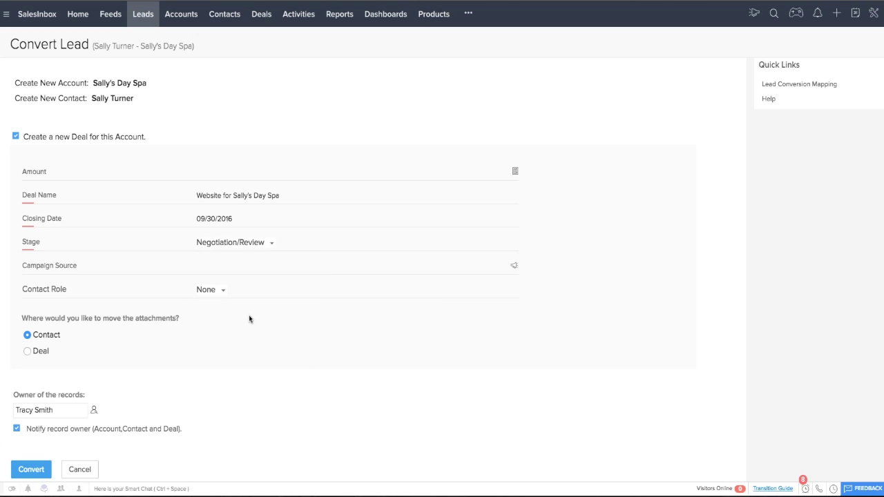
pyautogui.scroll(-1, 218, 344)
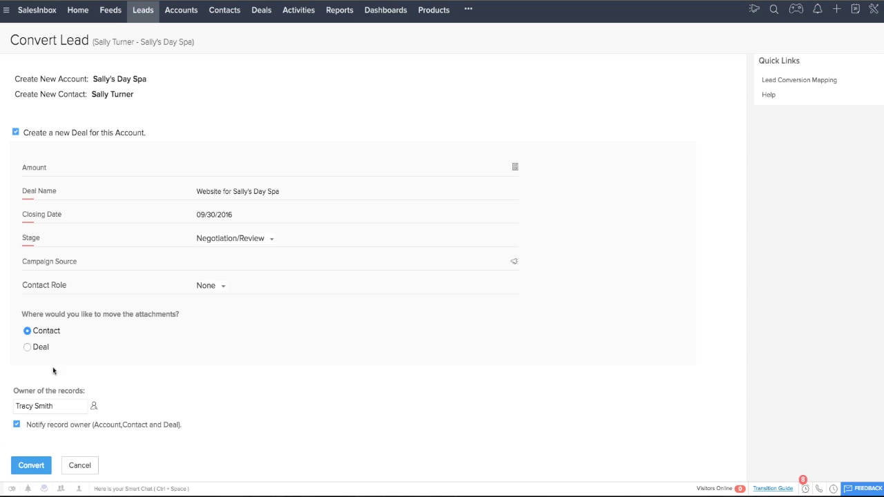
# Step: Convert the lead into an account, contact and website deal, then open the new contact
pyautogui.click(32, 468)
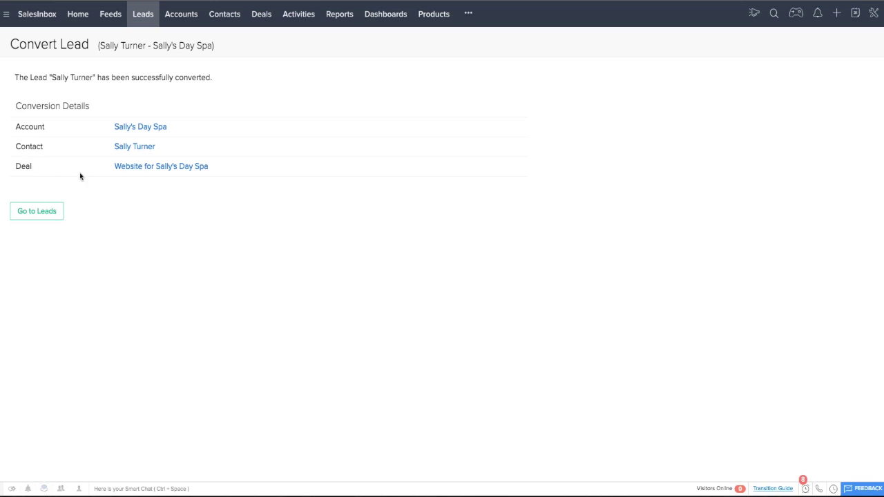
pyautogui.click(137, 147)
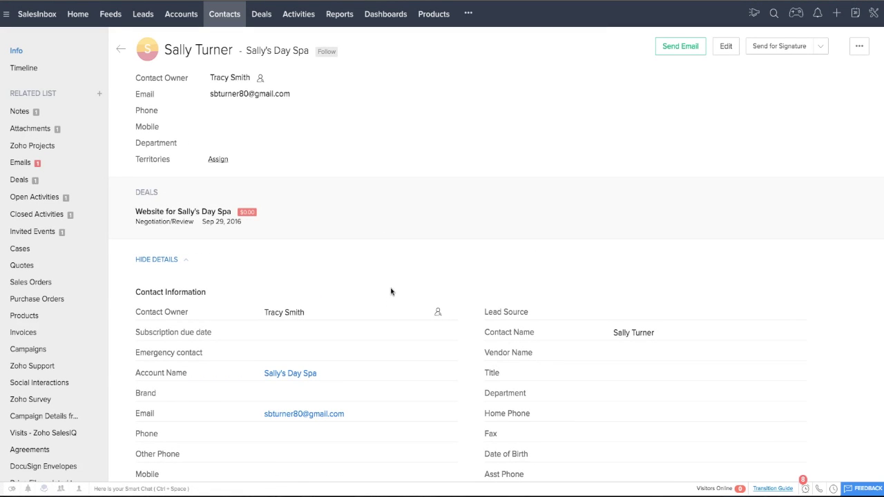
pyautogui.scroll(-1, 391, 292)
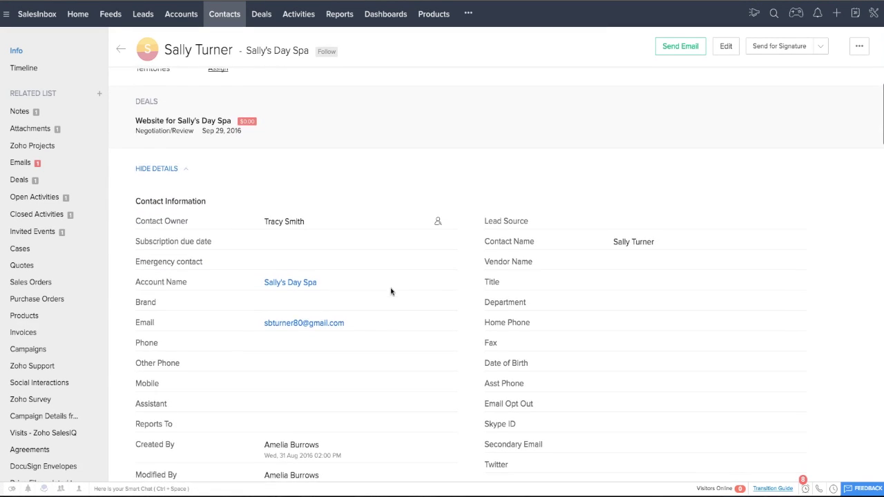
pyautogui.scroll(1, 391, 292)
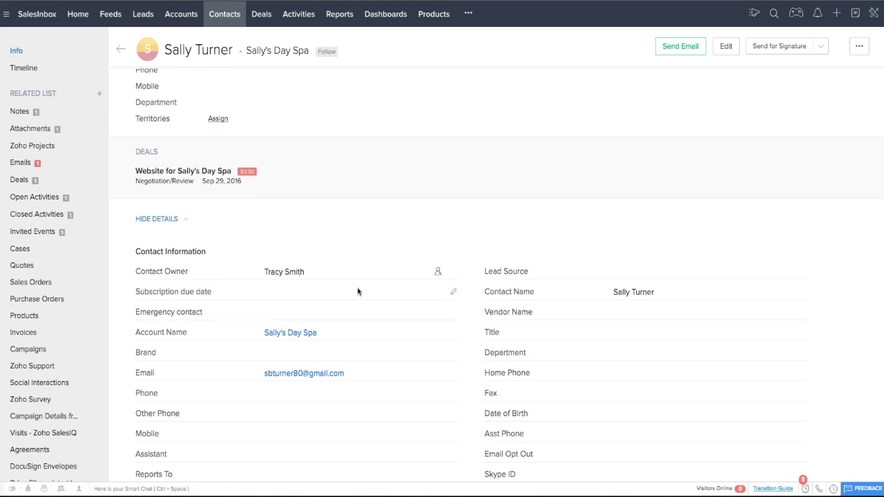
pyautogui.scroll(-1, 357, 291)
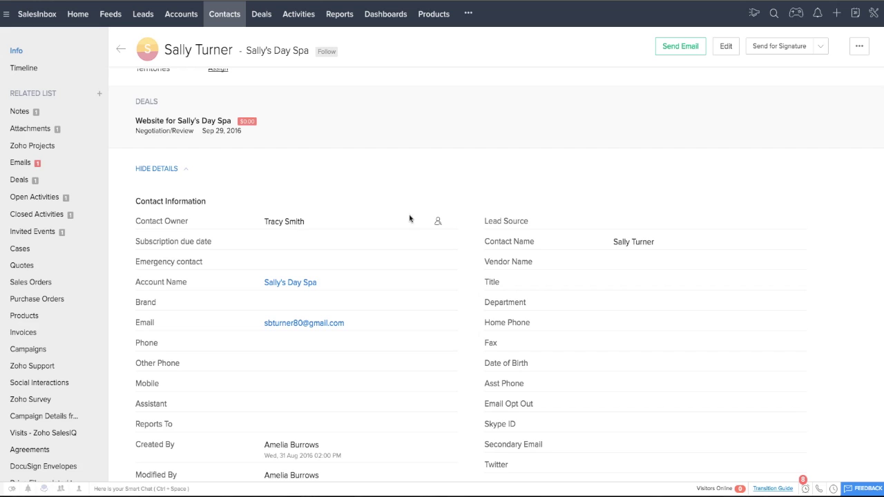
pyautogui.scroll(-1, 462, 334)
pyautogui.scroll(-10, 462, 334)
pyautogui.scroll(-5, 462, 335)
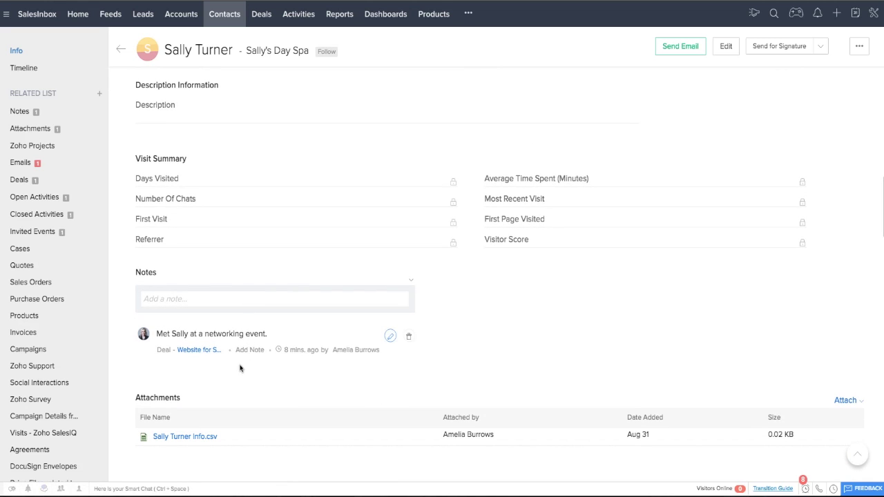
pyautogui.scroll(-4, 306, 374)
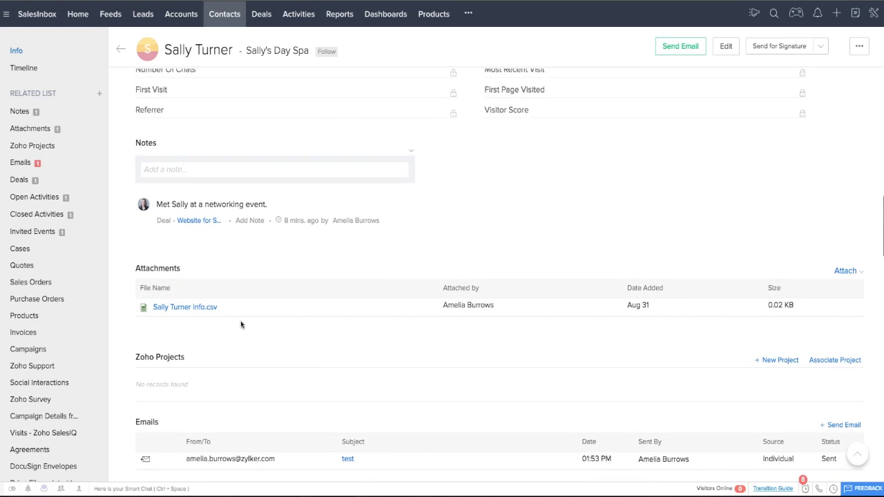
pyautogui.scroll(-4, 241, 316)
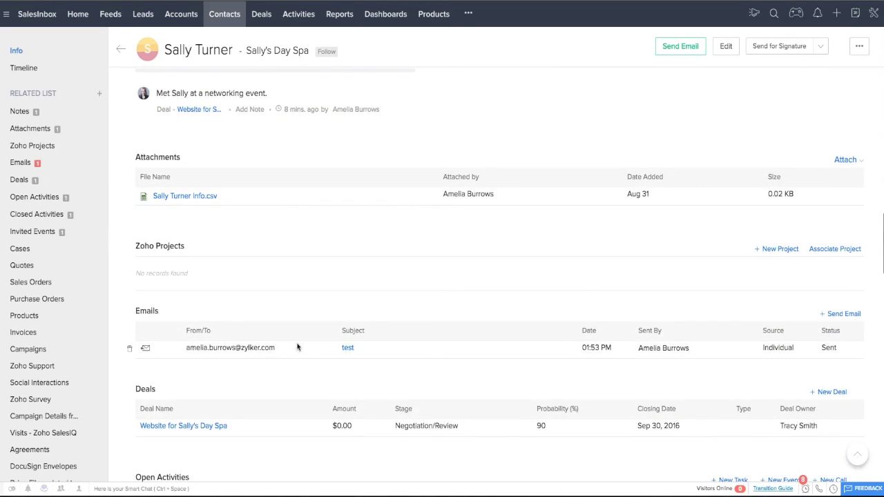
pyautogui.scroll(-5, 309, 351)
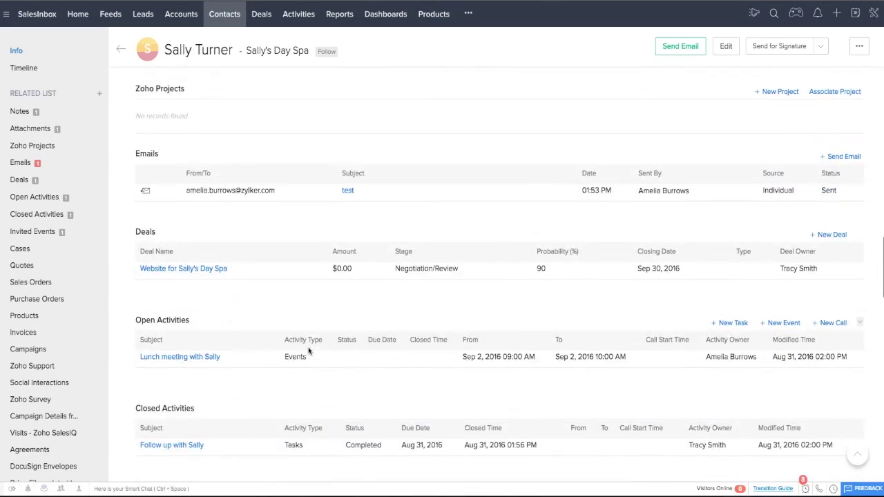
pyautogui.scroll(-5, 308, 351)
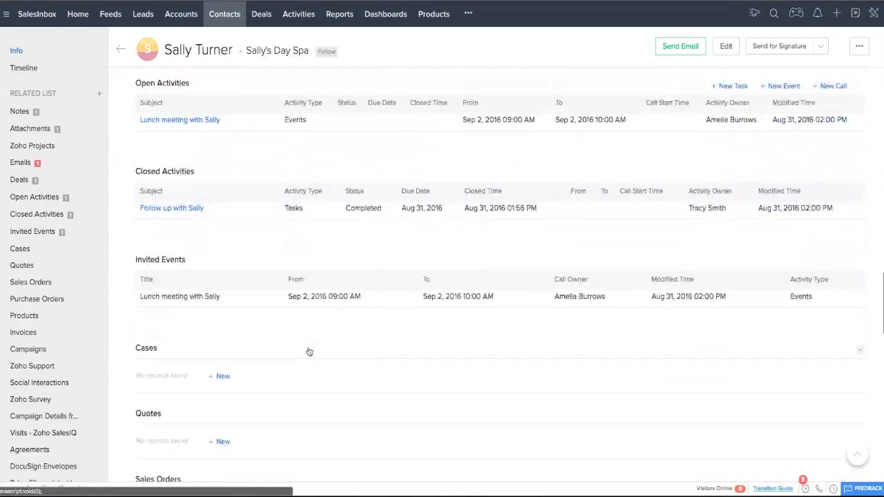
pyautogui.scroll(-3, 309, 352)
pyautogui.scroll(6, 309, 352)
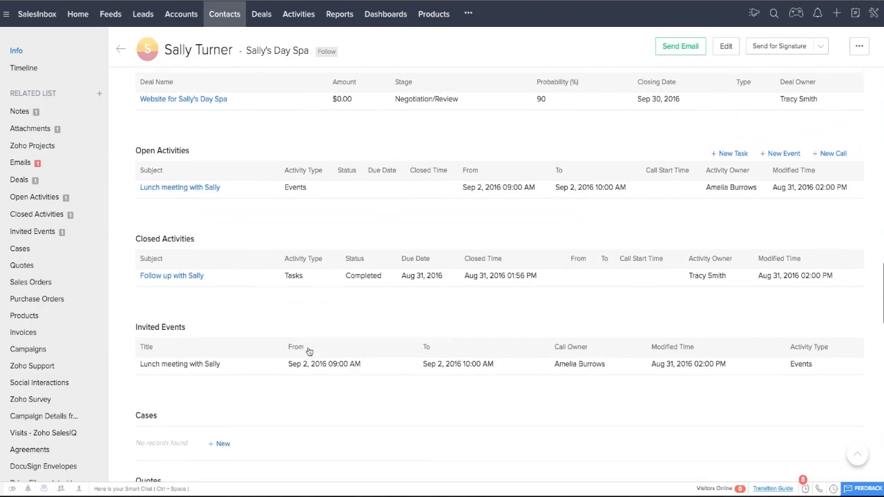
pyautogui.scroll(3, 310, 353)
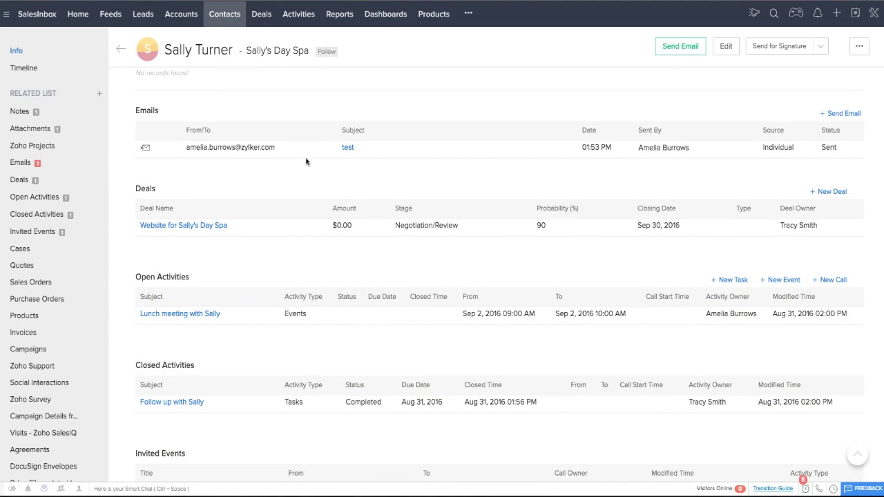
pyautogui.scroll(1, 307, 160)
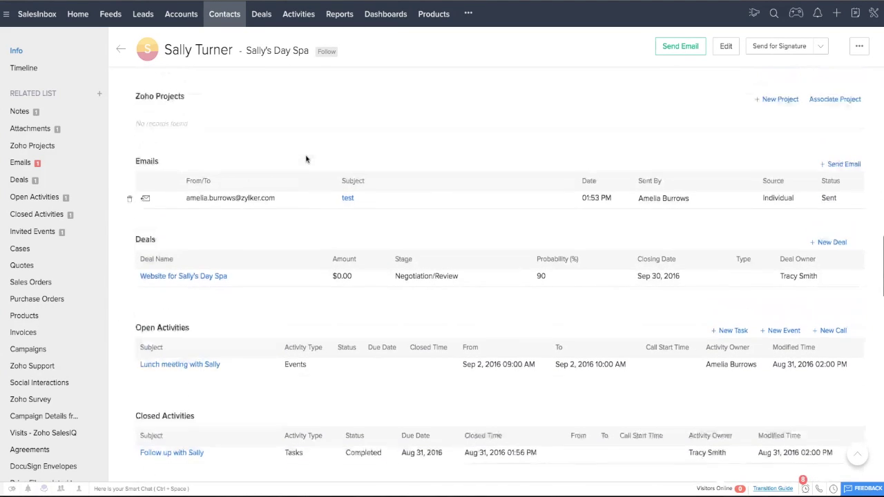
# Step: Review the day-spa account record, then switch to the All Deals list
pyautogui.click(274, 53)
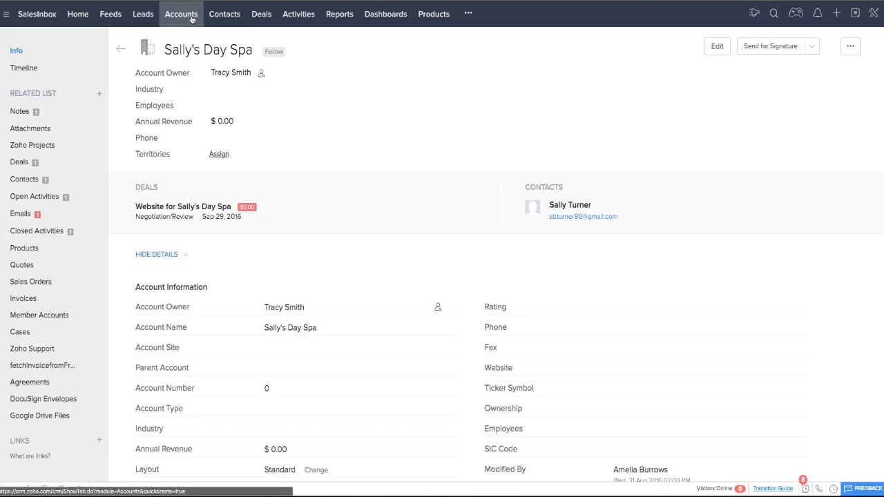
pyautogui.scroll(-2, 375, 272)
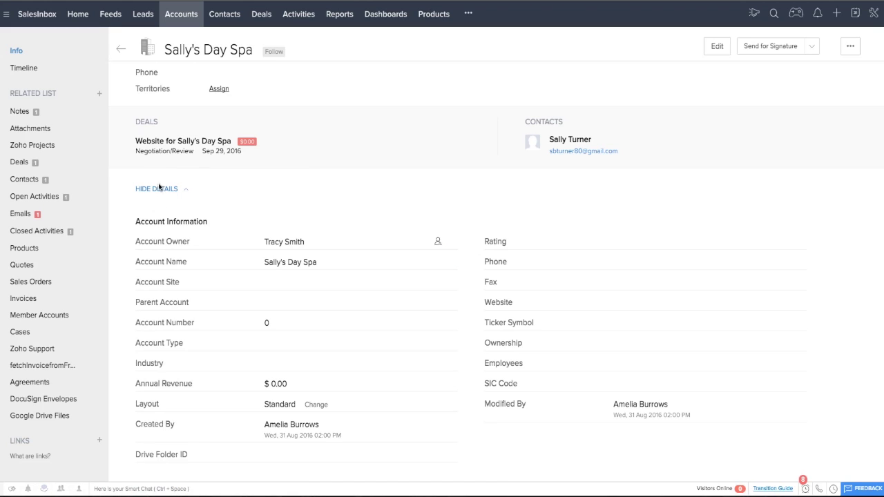
pyautogui.scroll(-1, 405, 232)
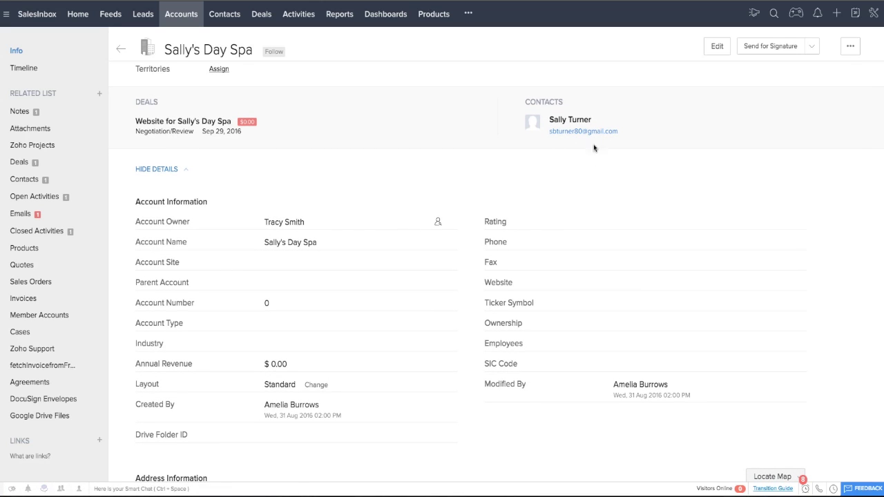
pyautogui.scroll(-1, 423, 343)
pyautogui.scroll(-5, 422, 343)
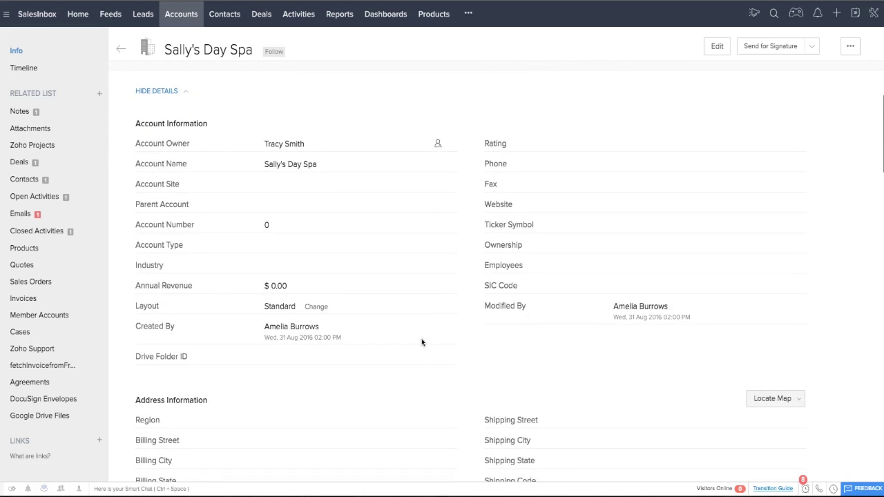
pyautogui.scroll(-5, 423, 343)
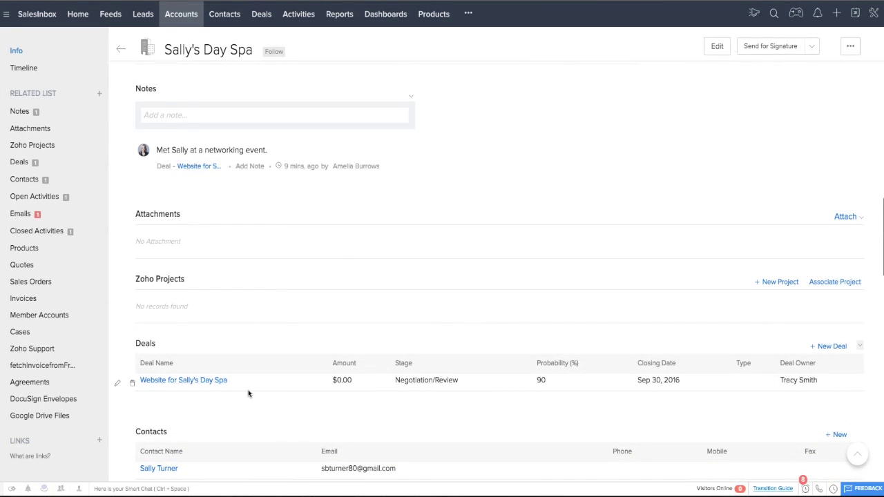
pyautogui.scroll(-3, 248, 392)
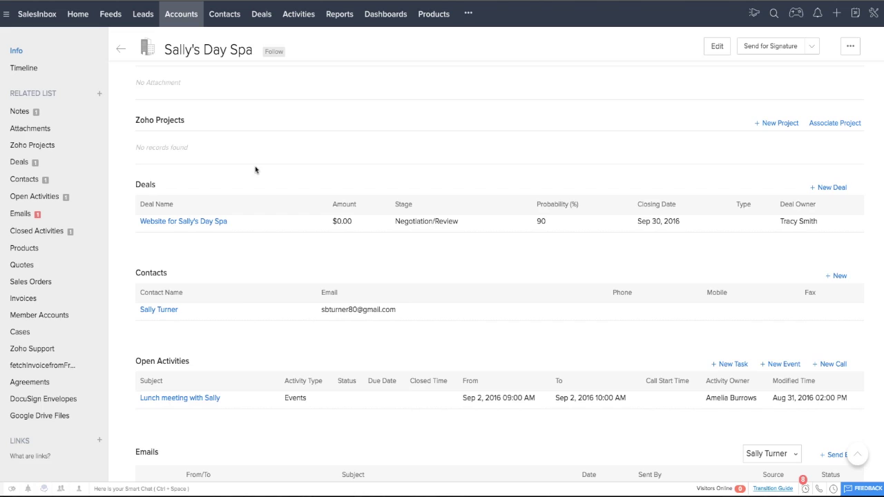
pyautogui.scroll(2, 255, 166)
pyautogui.click(258, 14)
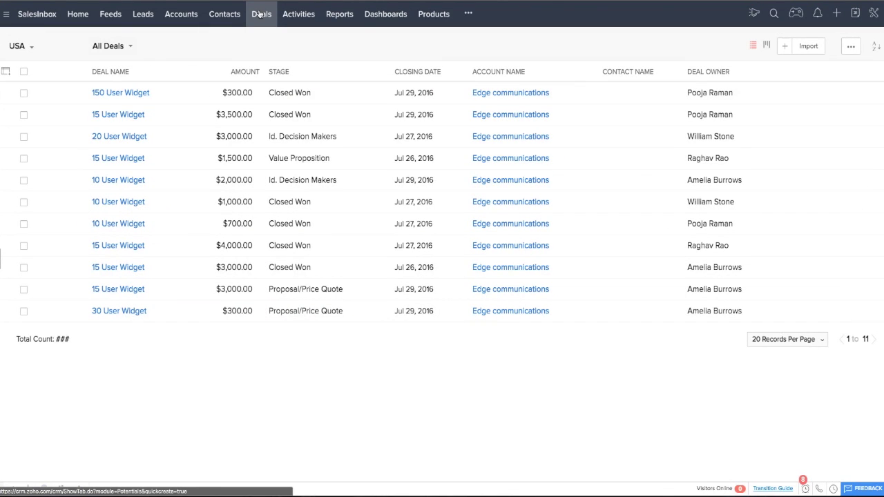
# Step: Show All Activities in the Activities module and switch them to list view
pyautogui.click(302, 15)
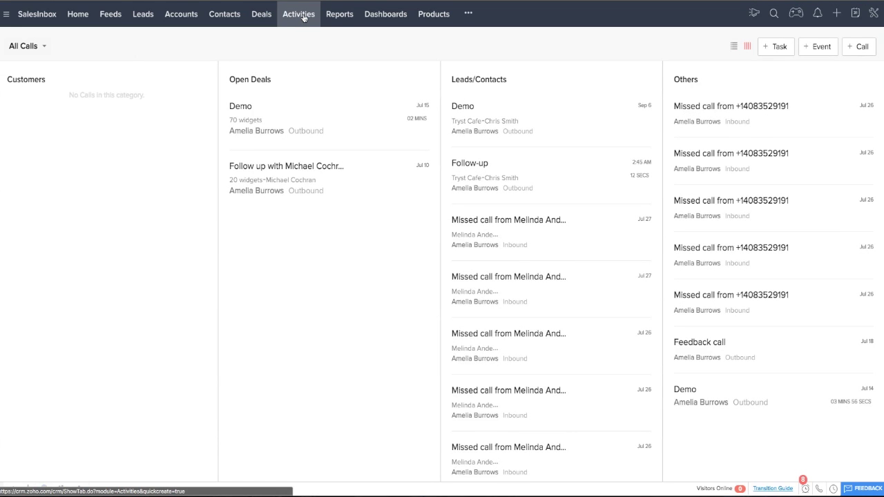
pyautogui.click(37, 53)
pyautogui.click(40, 94)
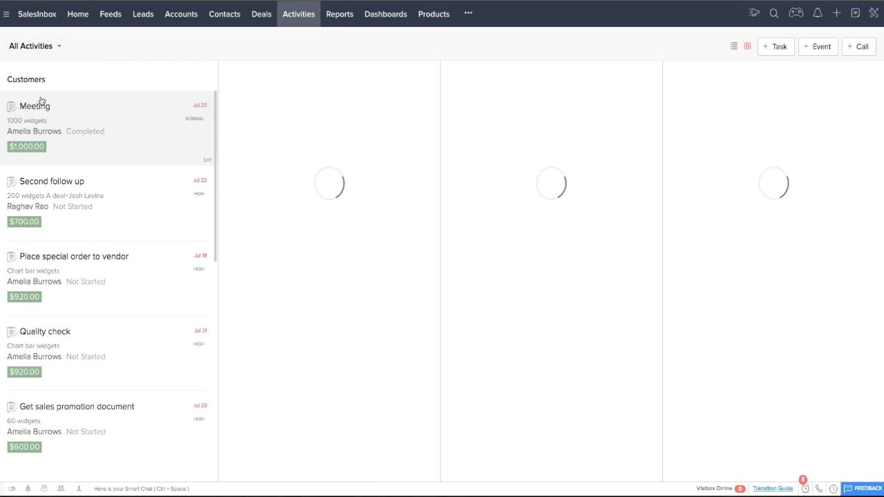
pyautogui.click(63, 47)
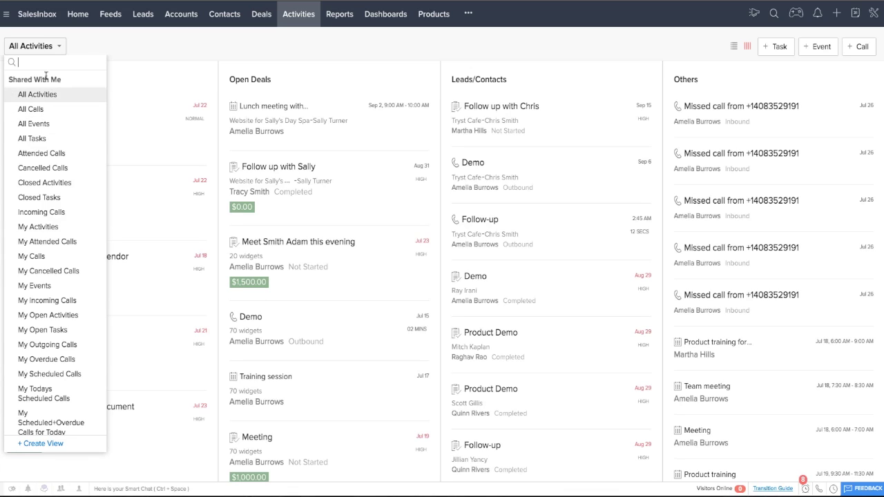
pyautogui.click(130, 37)
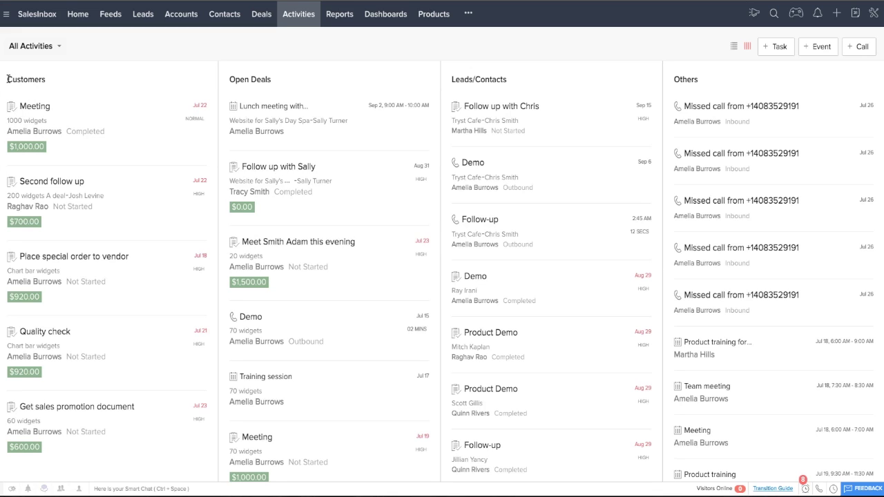
pyautogui.moveTo(8, 78); pyautogui.dragTo(45, 80)
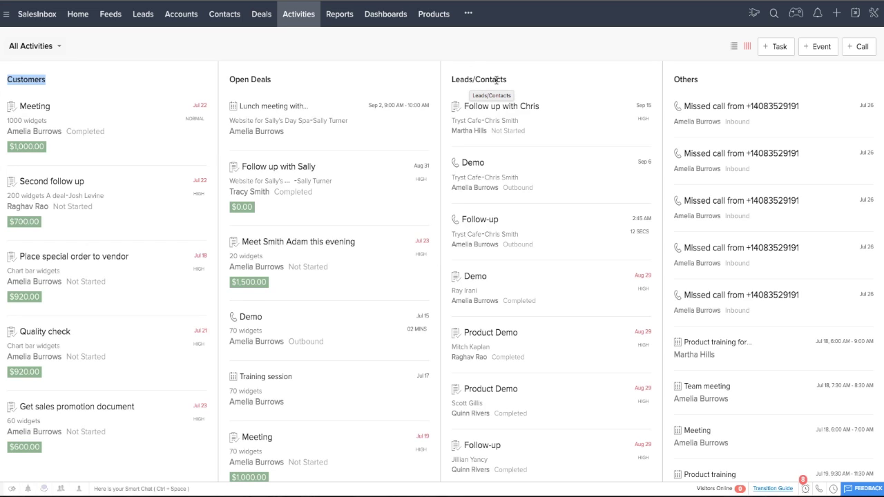
pyautogui.click(735, 47)
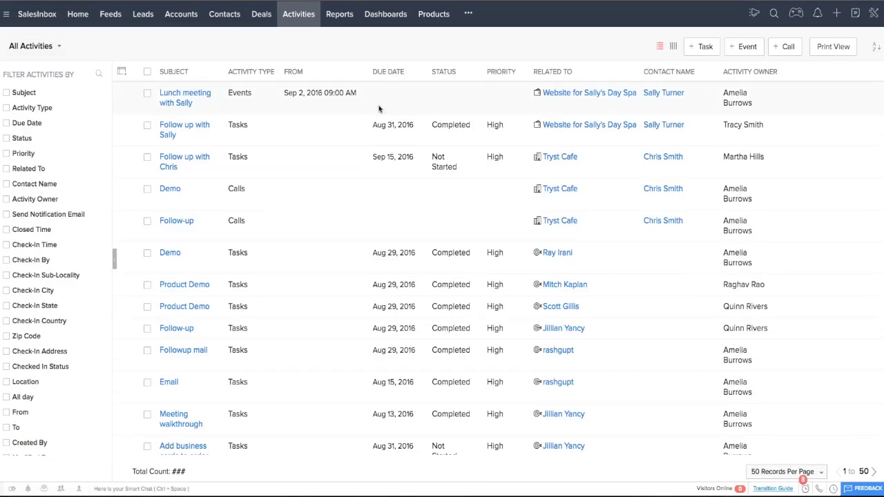
# Step: Return activities to the column board and inspect the Second follow up task's details
pyautogui.scroll(-5, 295, 242)
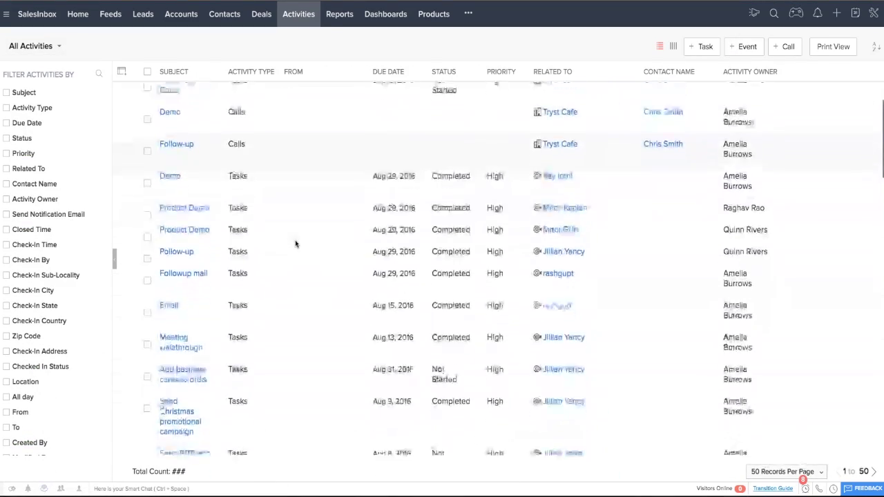
pyautogui.scroll(-5, 295, 243)
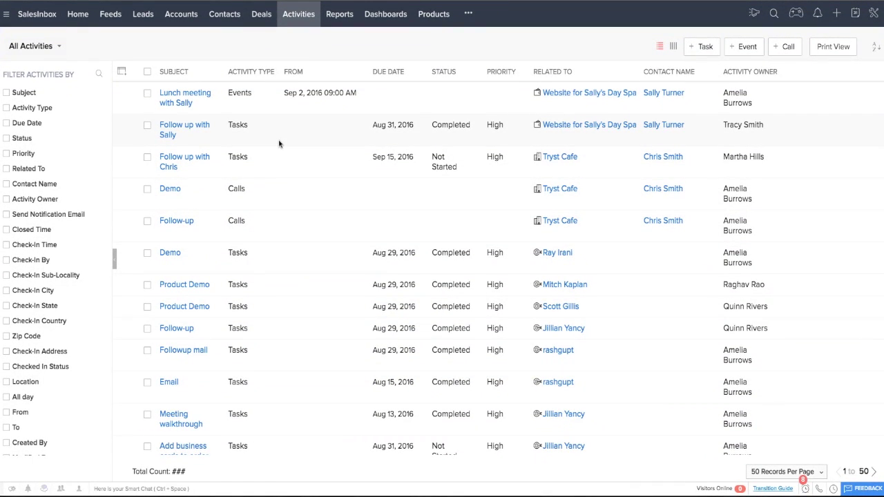
pyautogui.click(674, 46)
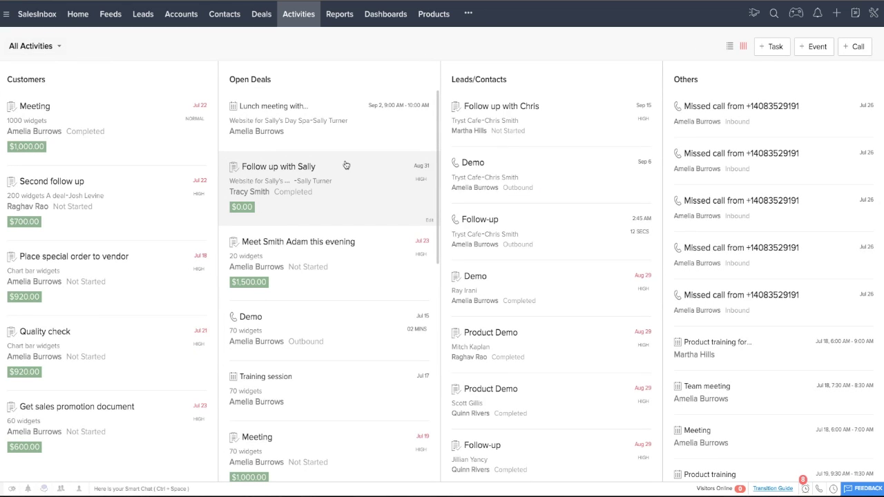
pyautogui.click(89, 197)
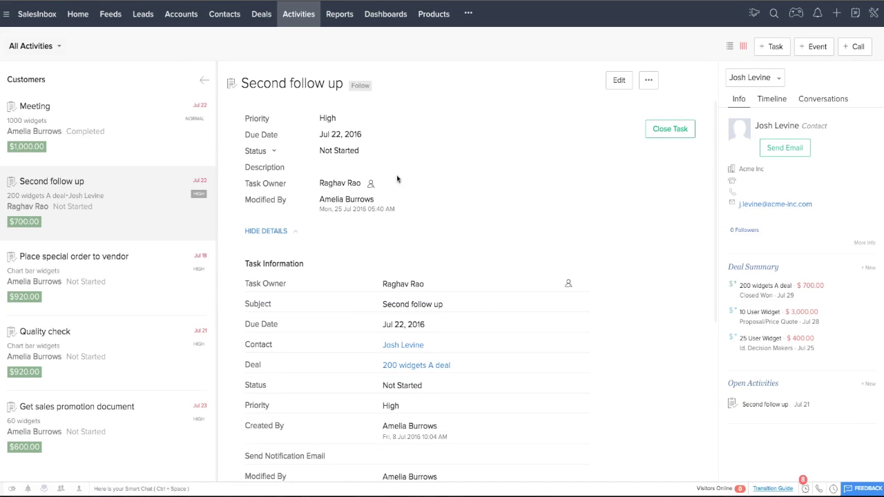
pyautogui.scroll(-3, 440, 189)
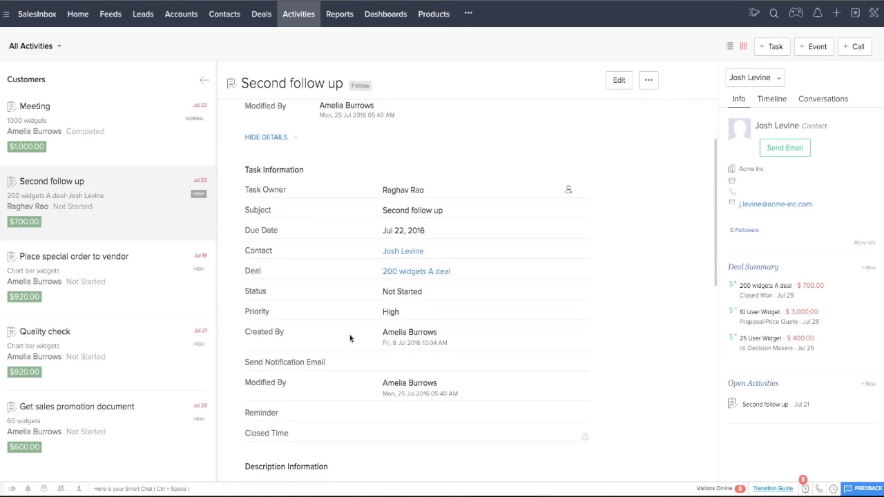
pyautogui.scroll(-10, 350, 338)
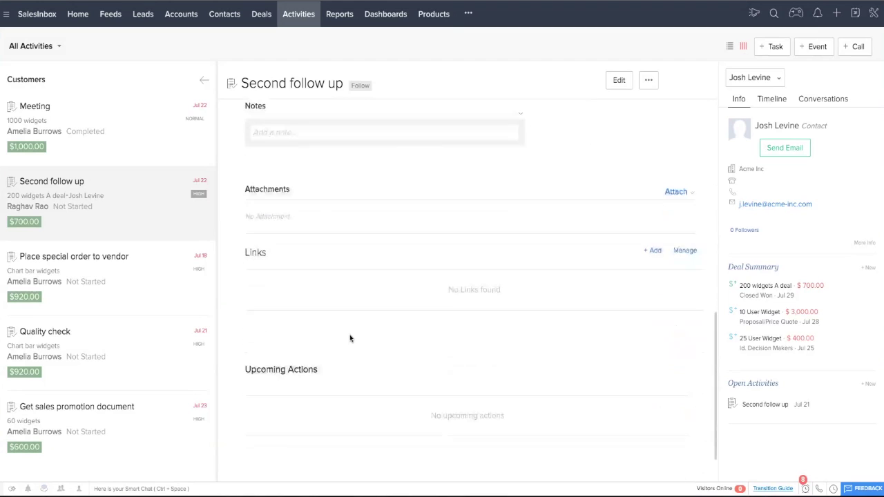
pyautogui.scroll(12, 350, 338)
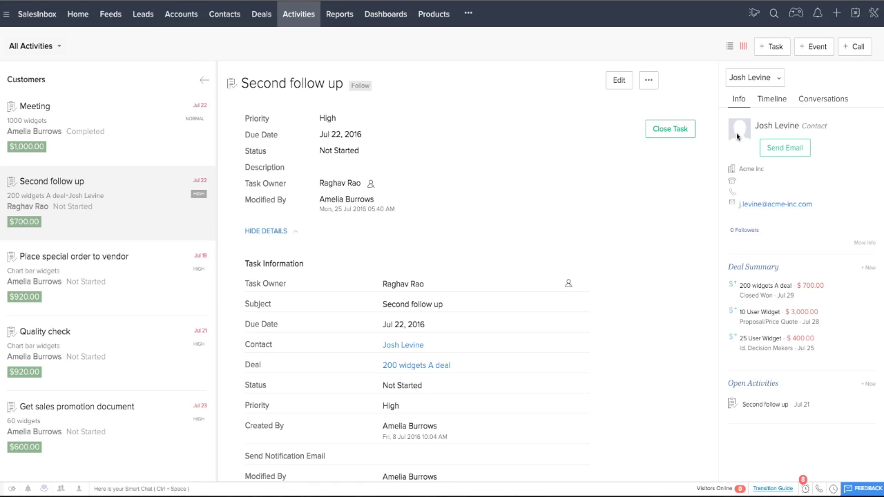
# Step: Lay activities out as the four-column board: Customers, Open Deals, Leads/Contacts, Others
pyautogui.click(203, 80)
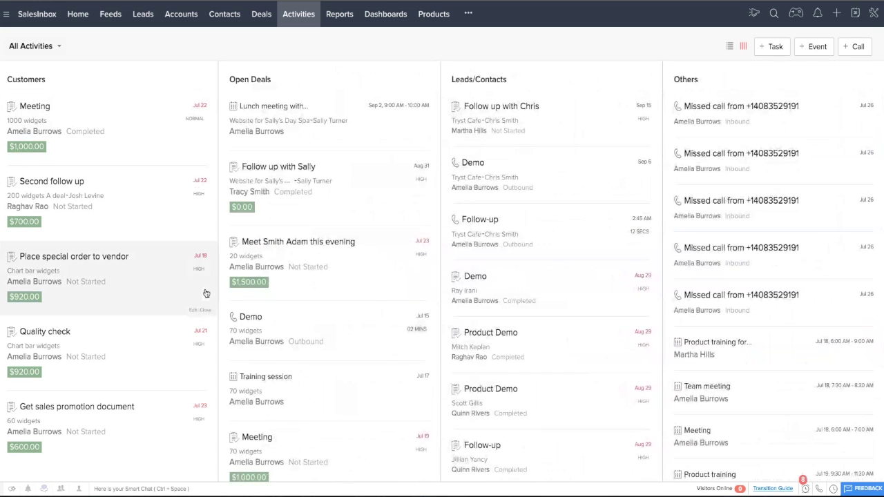
pyautogui.scroll(-1, 777, 324)
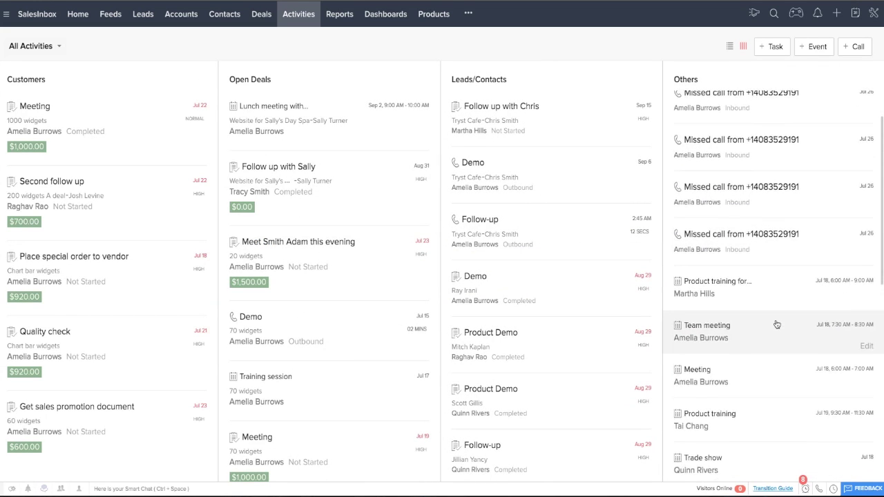
pyautogui.scroll(2, 770, 318)
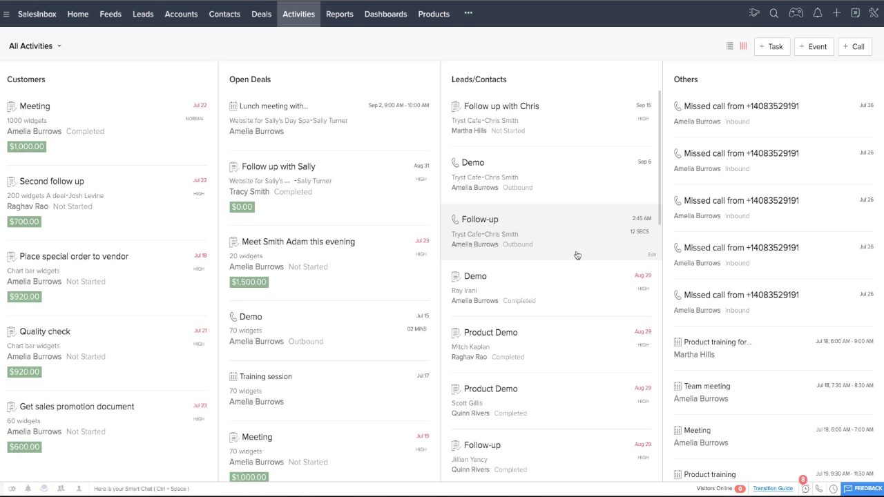
pyautogui.click(332, 17)
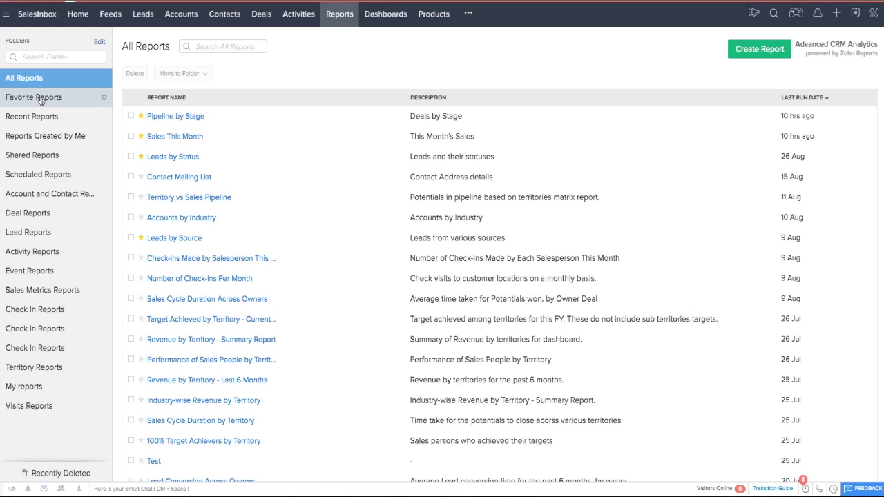
# Step: Browse the Favorite Reports and Check In Reports folders, ending back on All Reports
pyautogui.click(41, 100)
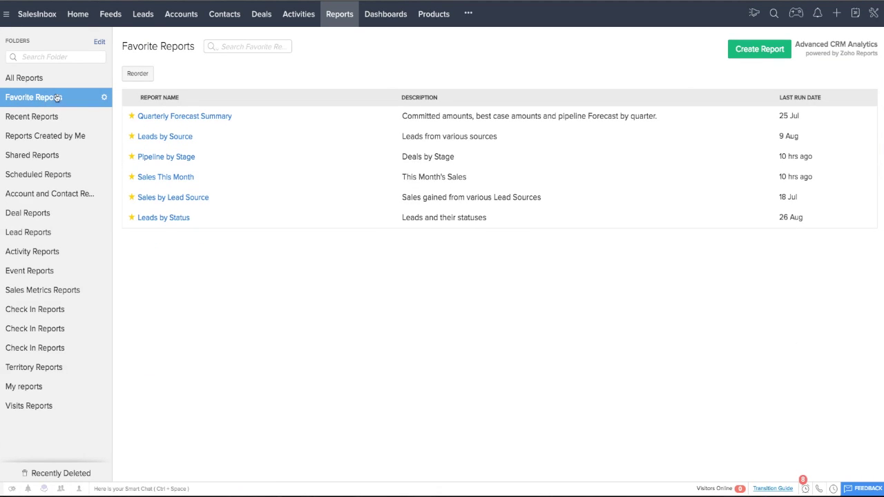
pyautogui.click(35, 83)
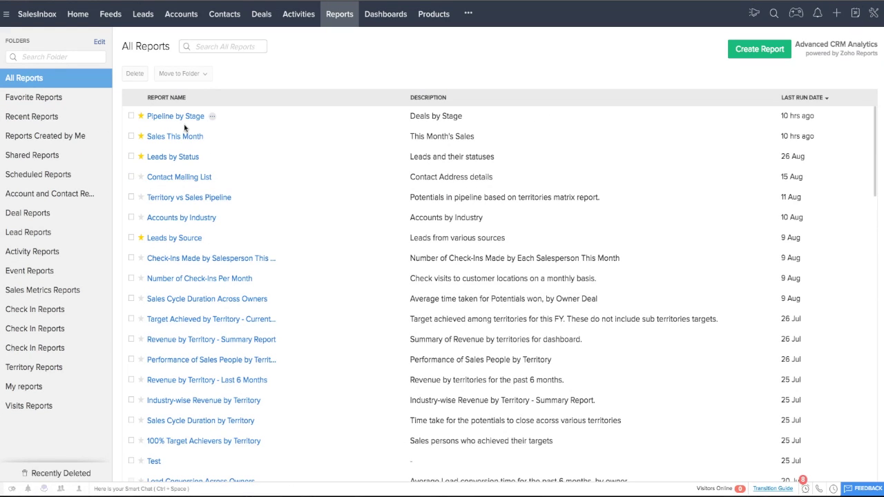
pyautogui.click(49, 311)
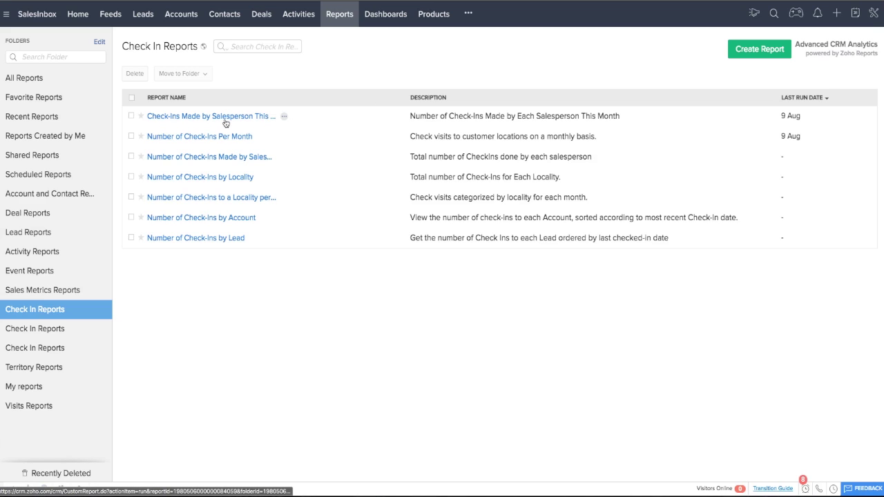
pyautogui.click(38, 77)
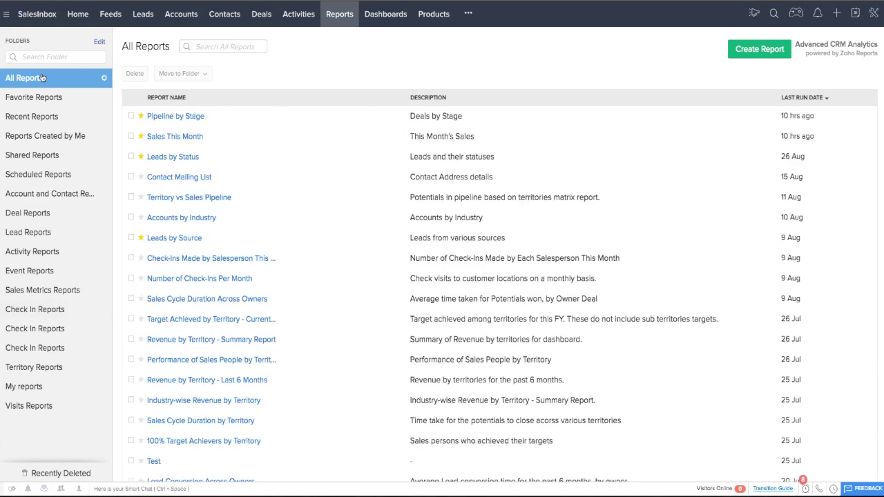
# Step: Start a new report on the Leads module, including related Notes and Emails
pyautogui.click(744, 50)
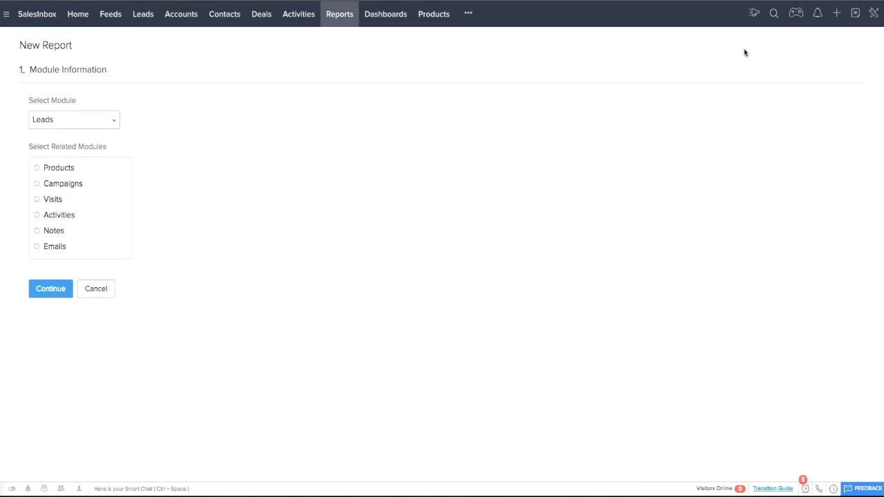
pyautogui.click(114, 120)
pyautogui.scroll(-1, 81, 196)
pyautogui.scroll(-3, 83, 205)
pyautogui.scroll(4, 83, 204)
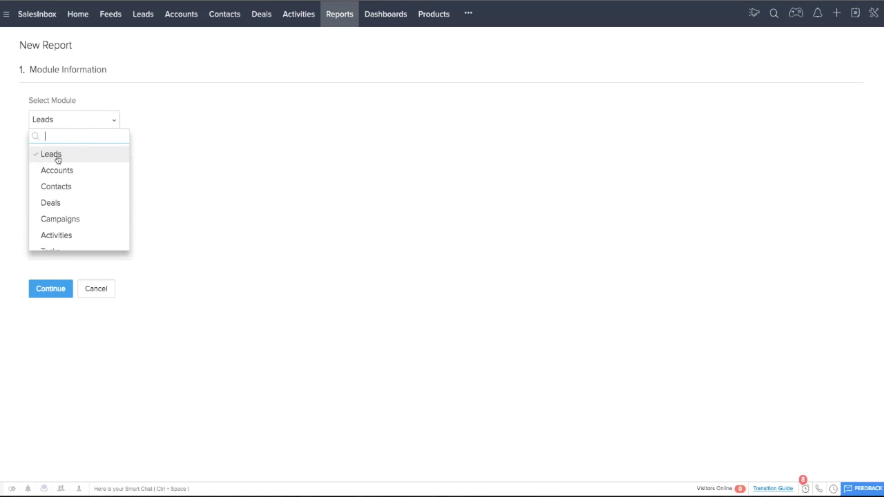
pyautogui.click(56, 156)
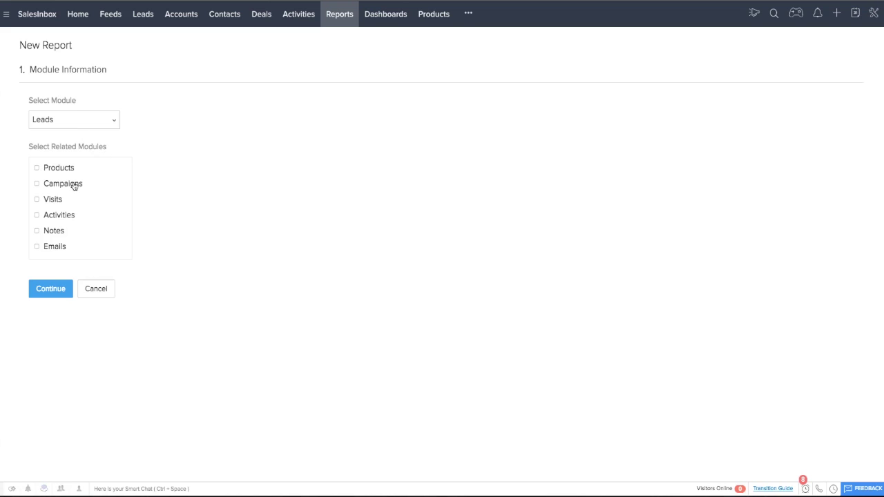
pyautogui.click(37, 232)
pyautogui.click(37, 248)
pyautogui.click(53, 294)
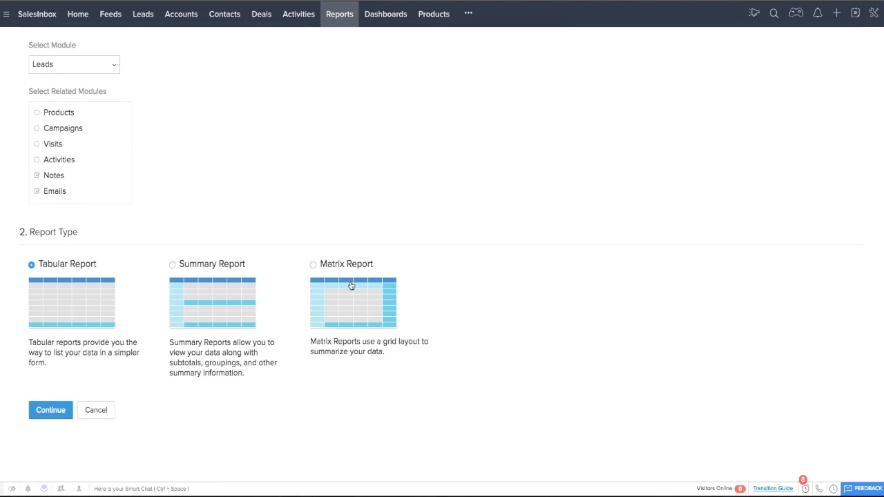
# Step: Make it a Summary Report and view its grouping options
pyautogui.click(210, 304)
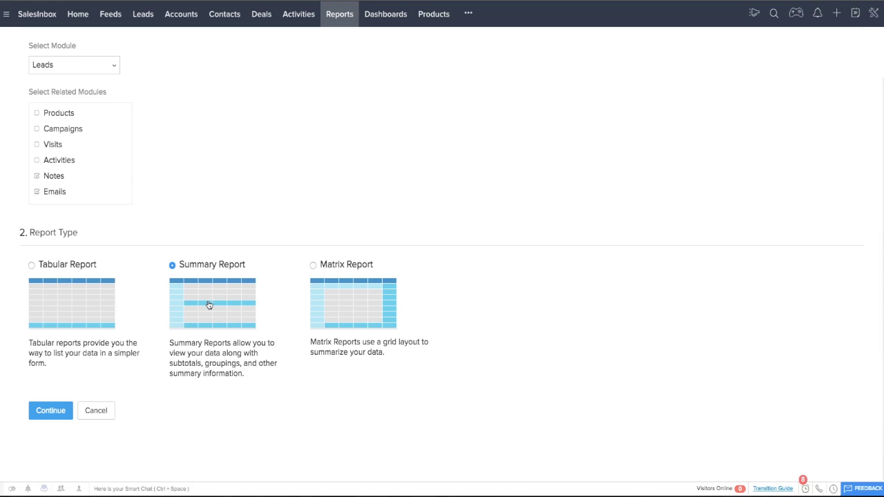
pyautogui.click(51, 411)
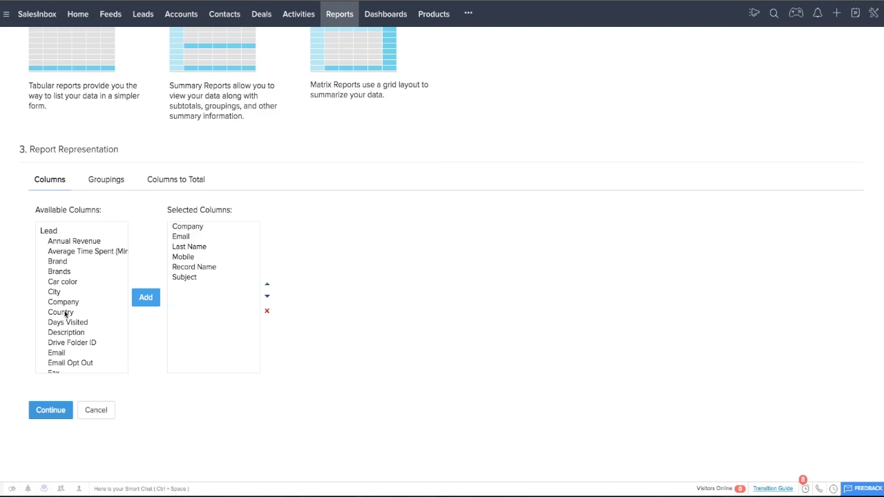
pyautogui.scroll(-10, 77, 271)
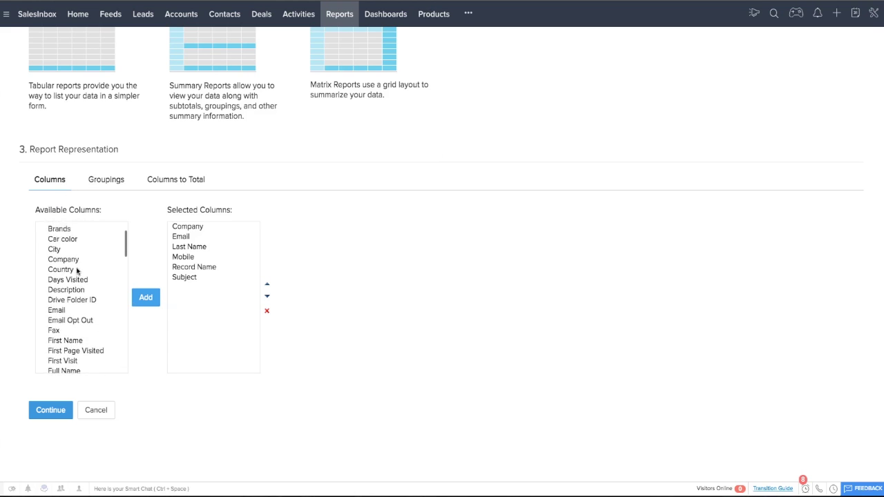
pyautogui.scroll(9, 76, 272)
pyautogui.scroll(5, 76, 271)
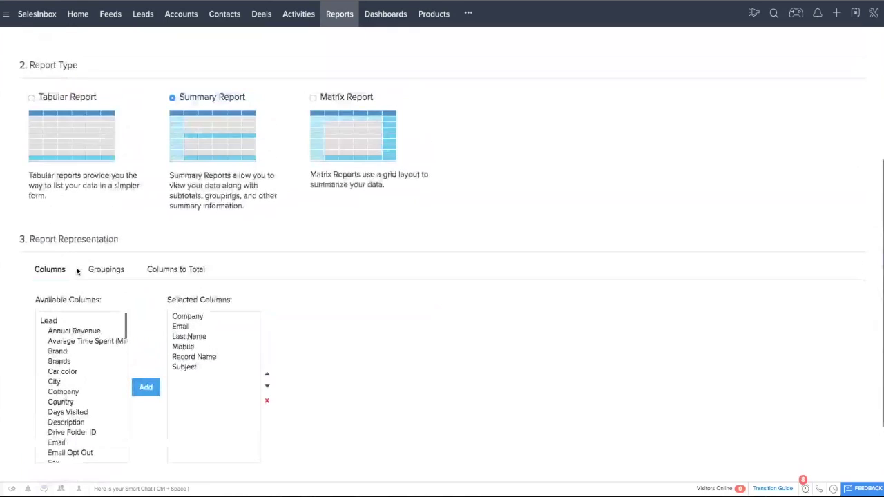
pyautogui.click(104, 276)
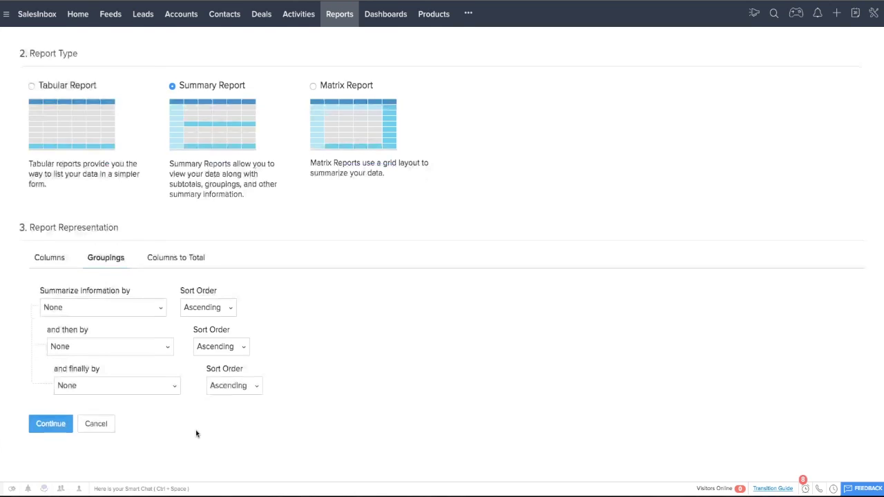
pyautogui.scroll(-1, 195, 429)
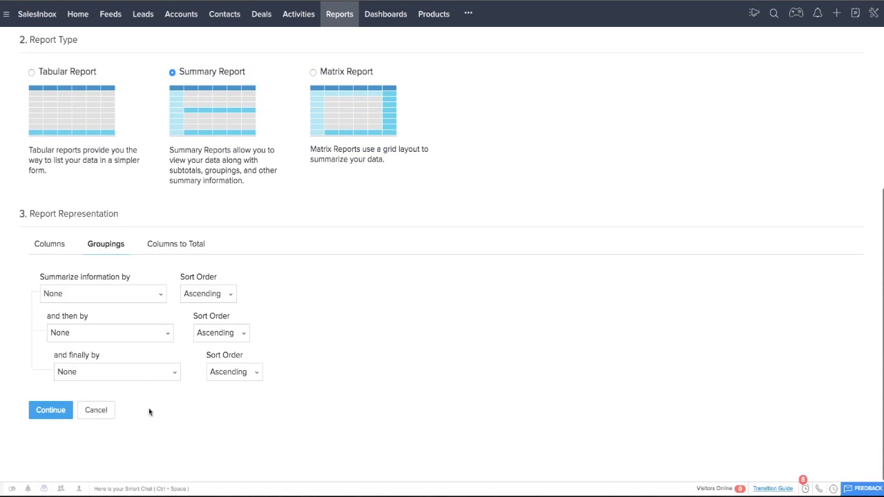
# Step: Discard the unfinished report and open the Pipeline by Stage report
pyautogui.click(99, 416)
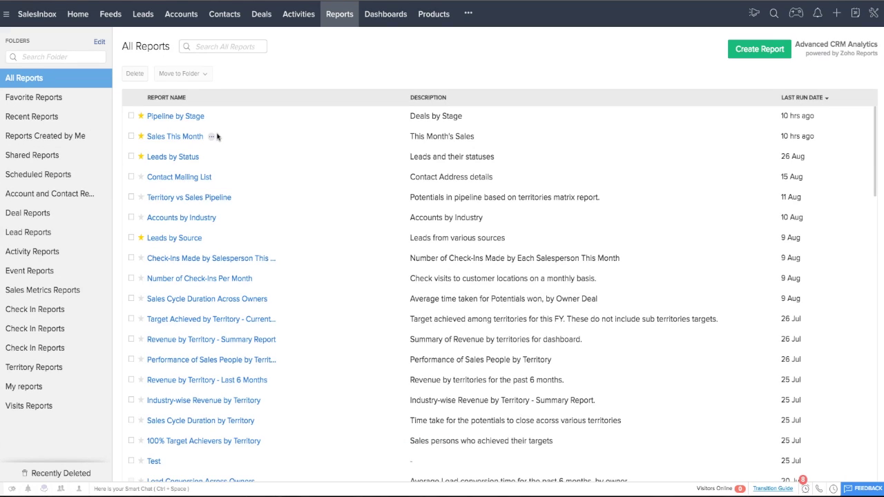
pyautogui.click(181, 117)
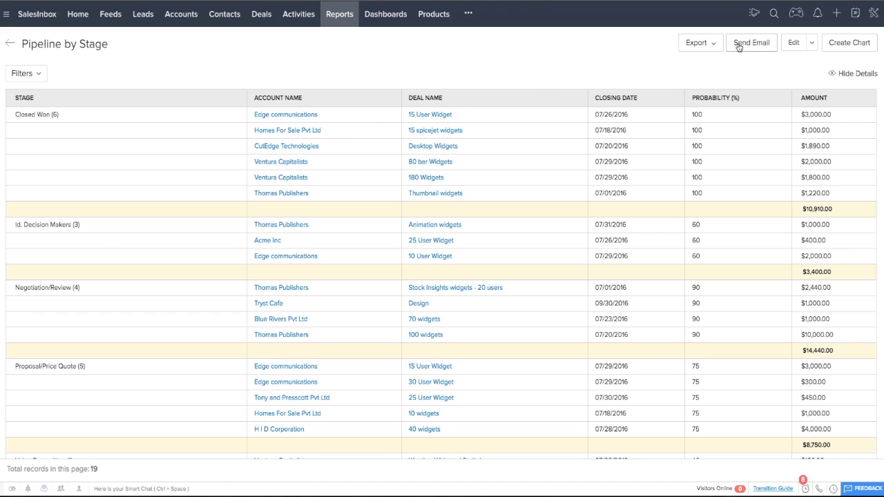
# Step: Email the Pipeline by Stage PDF to groups, scheduled for 08/31/2016 at 03:00PM
pyautogui.click(708, 45)
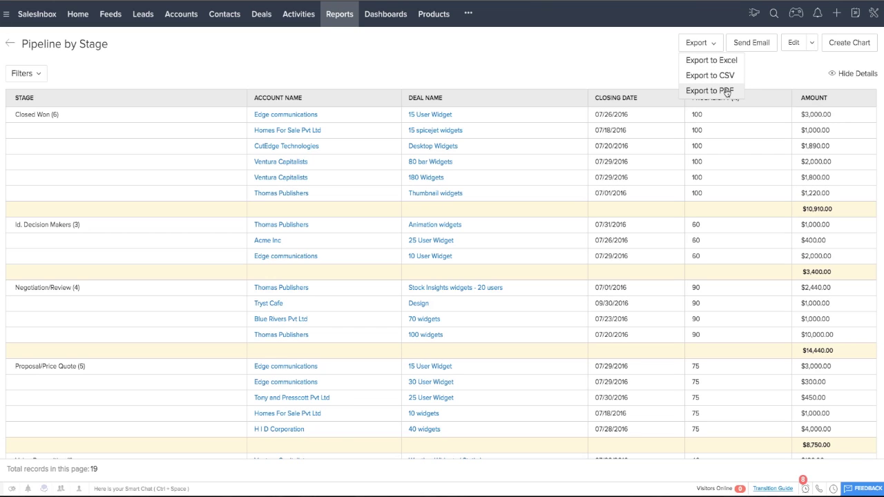
pyautogui.click(764, 42)
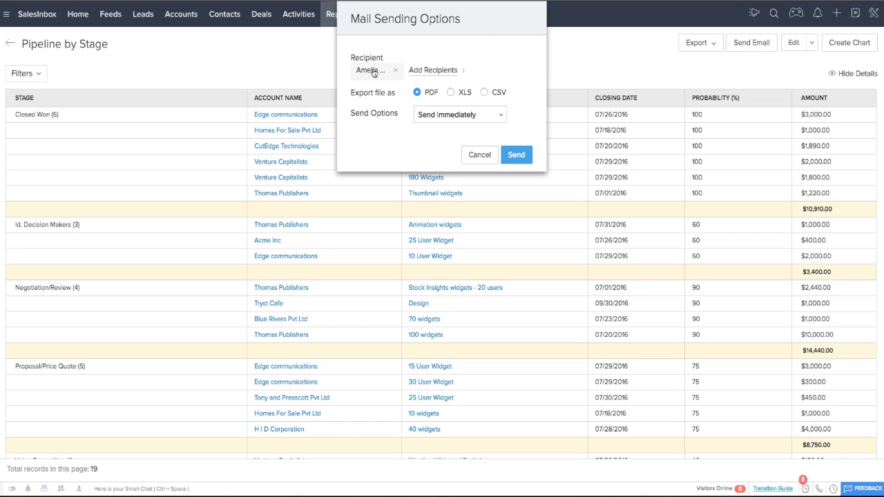
pyautogui.click(429, 70)
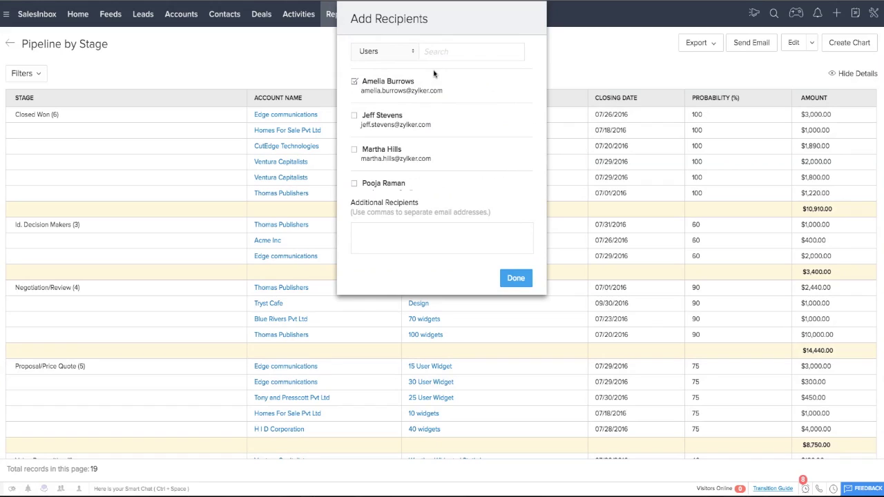
pyautogui.click(411, 54)
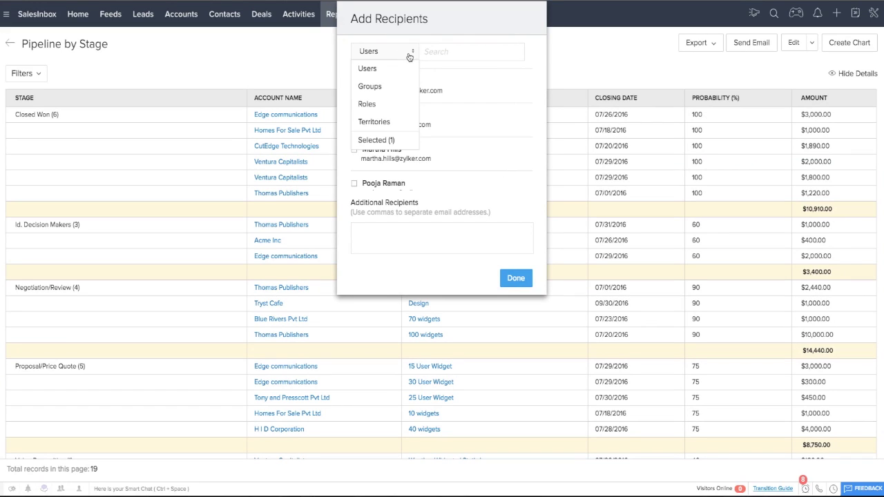
pyautogui.click(374, 87)
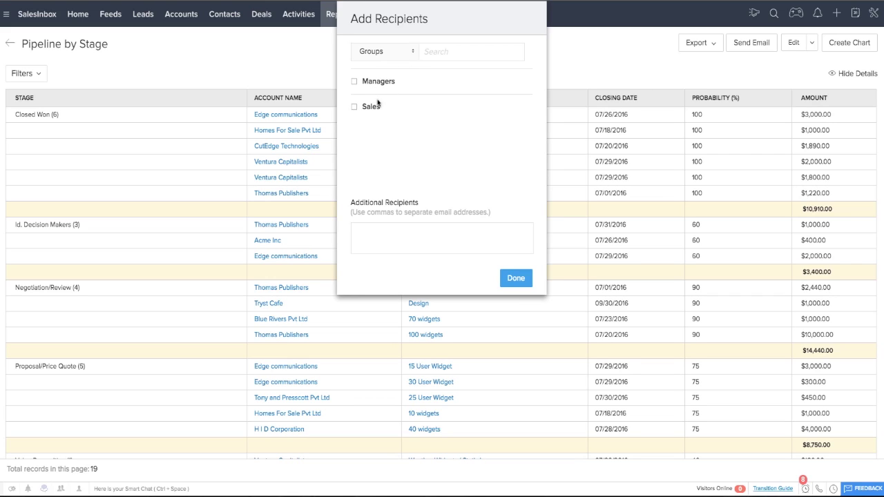
pyautogui.click(390, 55)
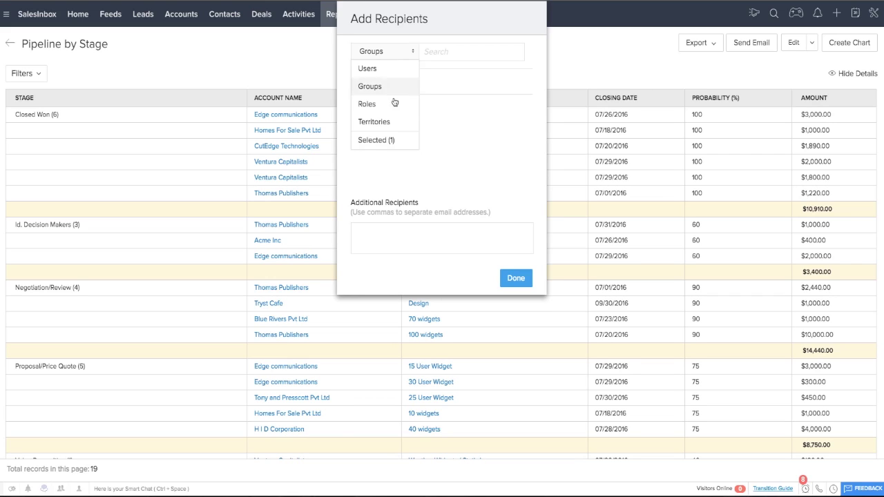
pyautogui.click(437, 133)
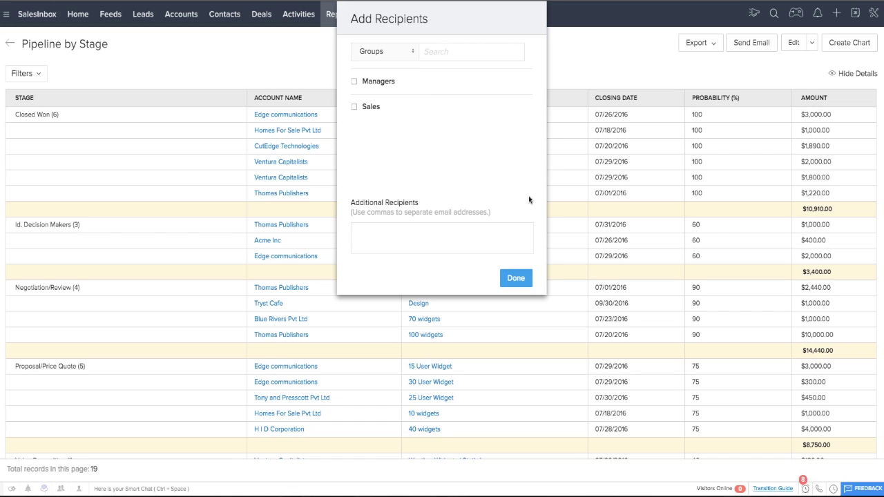
pyautogui.click(523, 279)
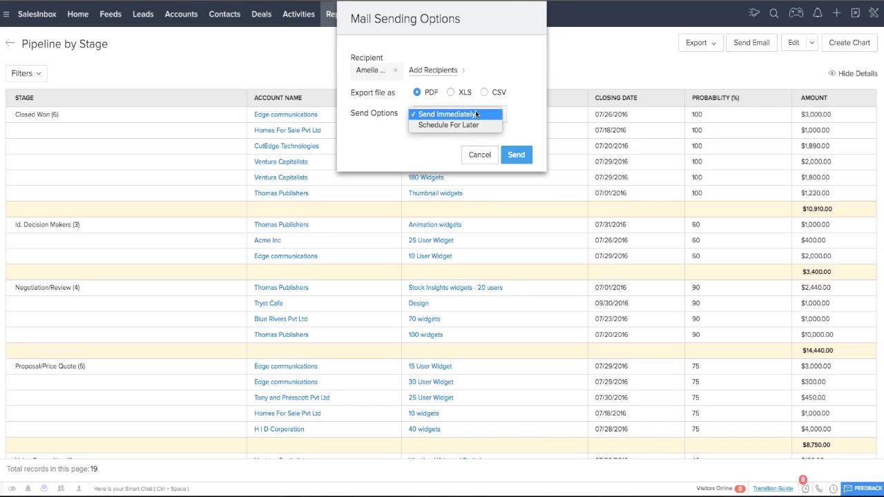
pyautogui.click(466, 125)
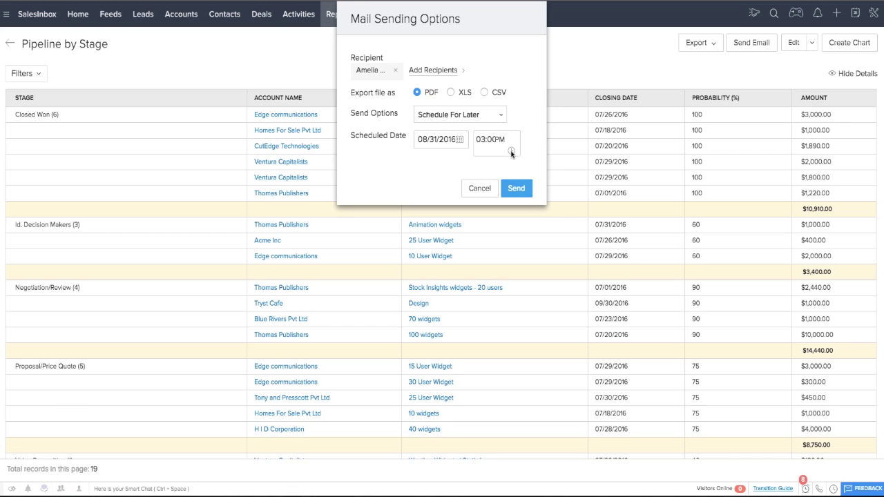
pyautogui.click(479, 189)
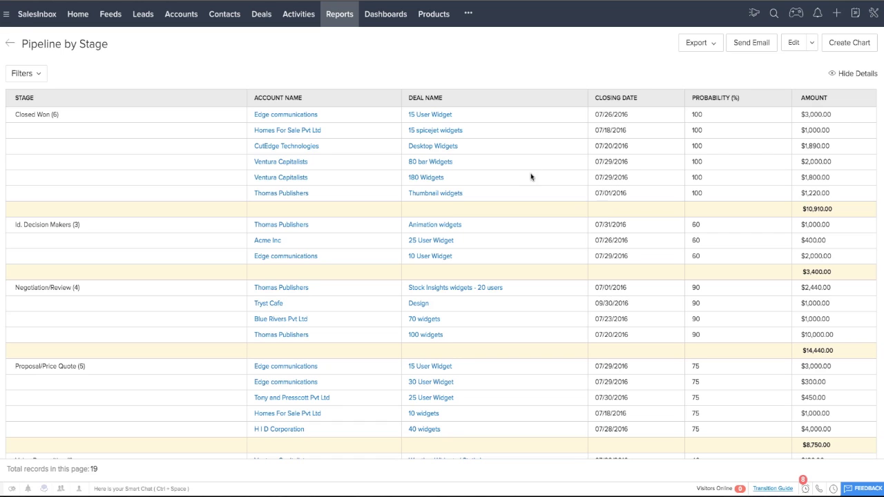
# Step: Return to All Reports, then switch to the Dashboards Favorites page
pyautogui.click(10, 43)
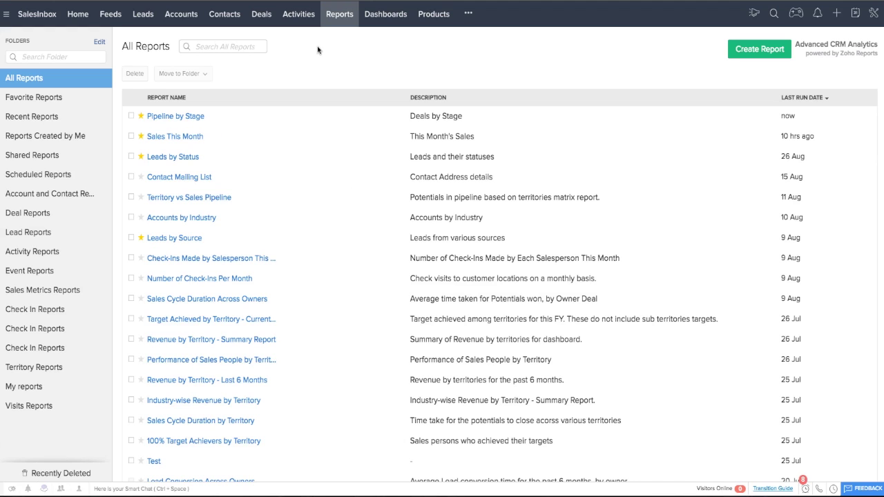
pyautogui.click(384, 15)
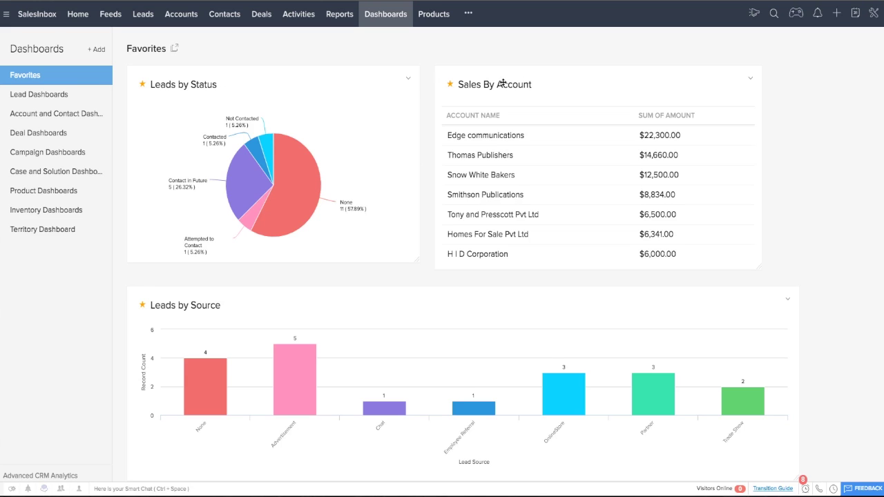
# Step: Shrink the Leads by Status chart and move it to the right of Sales By Account
pyautogui.scroll(-4, 538, 103)
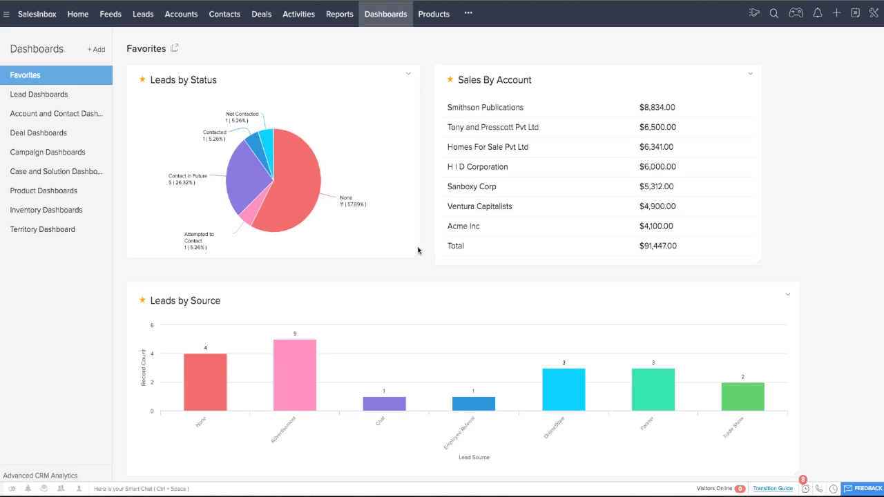
pyautogui.moveTo(419, 256); pyautogui.dragTo(328, 217)
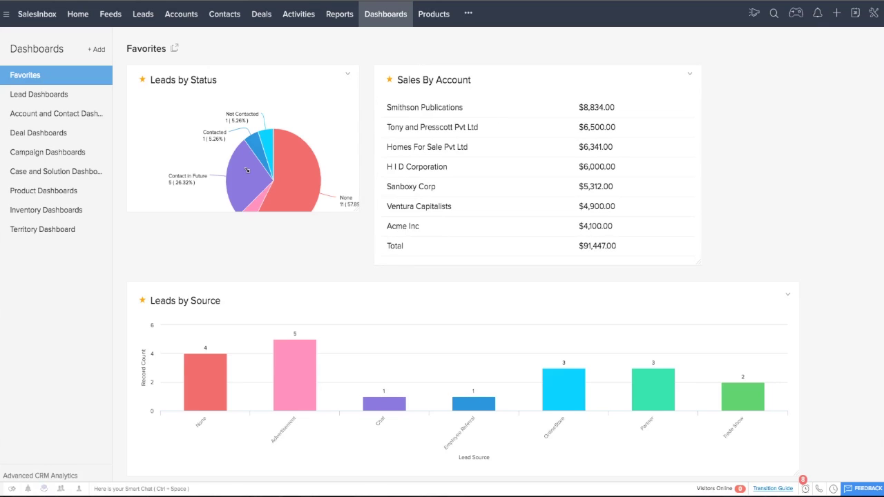
pyautogui.moveTo(277, 76); pyautogui.dragTo(598, 95)
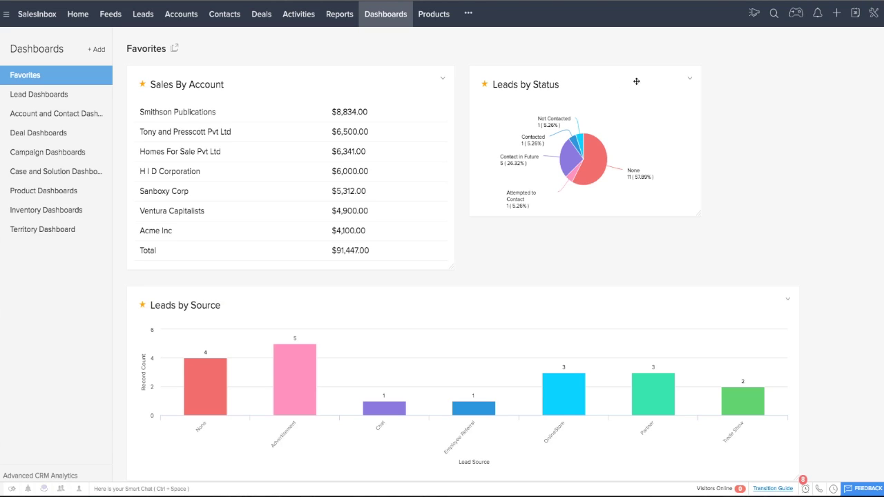
pyautogui.click(690, 80)
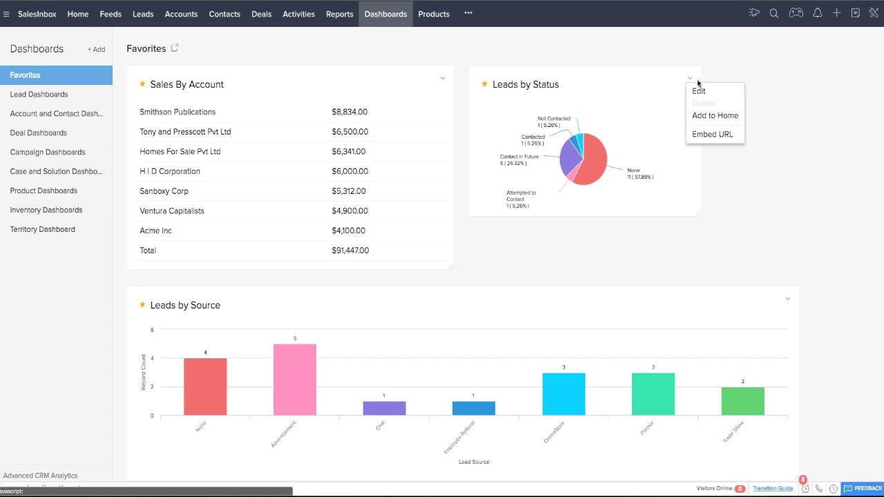
# Step: Review the Leads by Status embed URL, close it, and go to All Deals
pyautogui.click(720, 136)
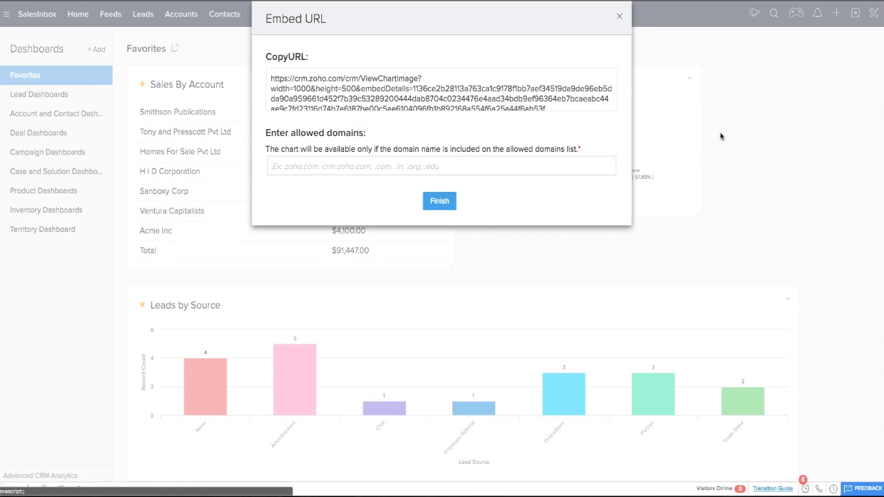
pyautogui.scroll(-1, 383, 96)
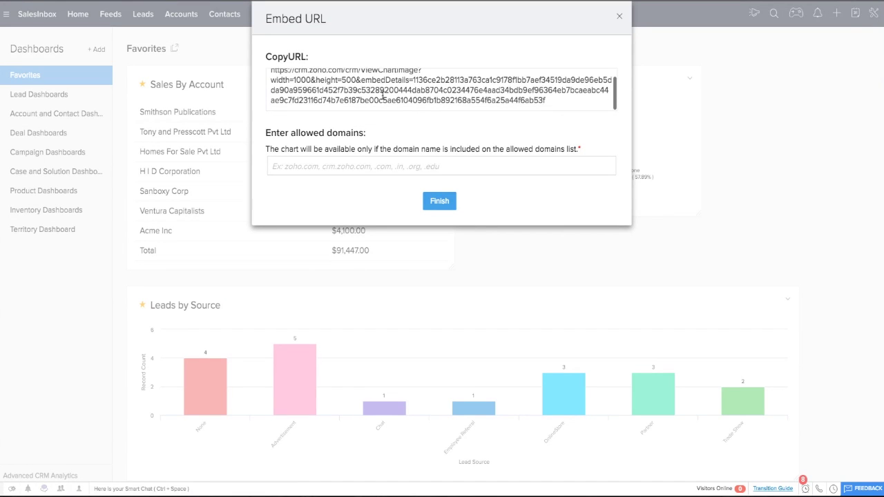
pyautogui.scroll(1, 413, 85)
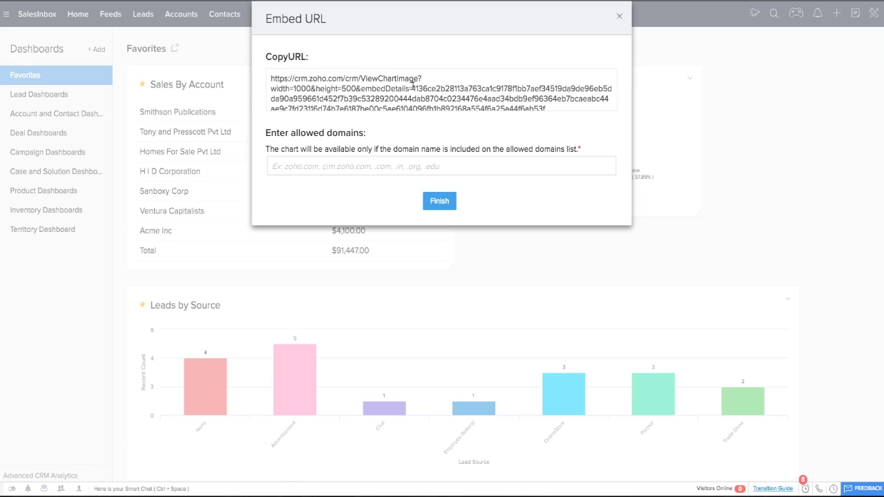
pyautogui.scroll(-1, 393, 96)
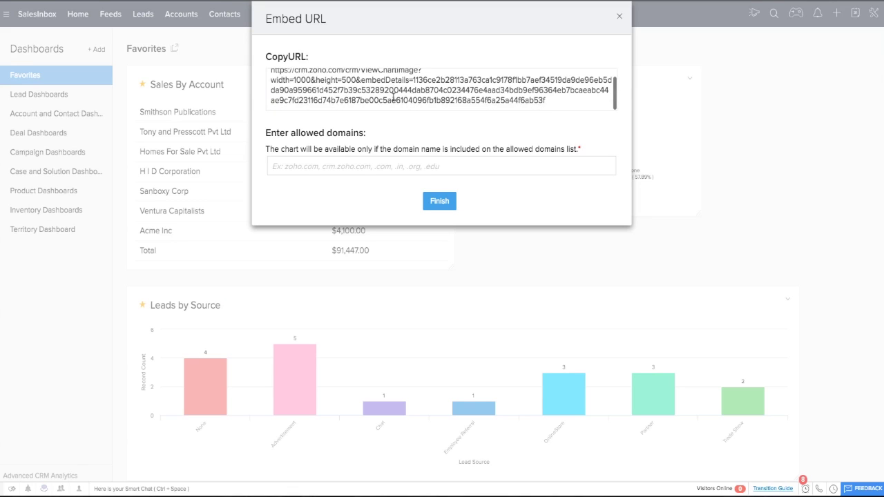
pyautogui.scroll(1, 400, 95)
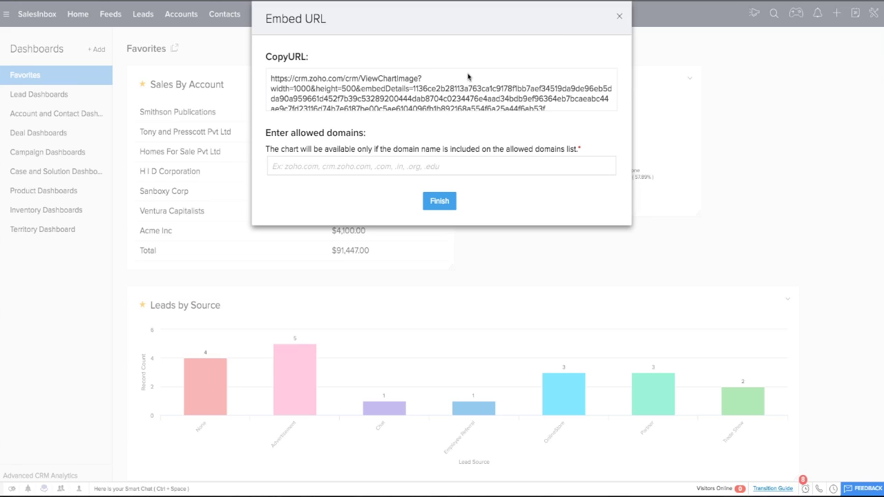
pyautogui.click(620, 17)
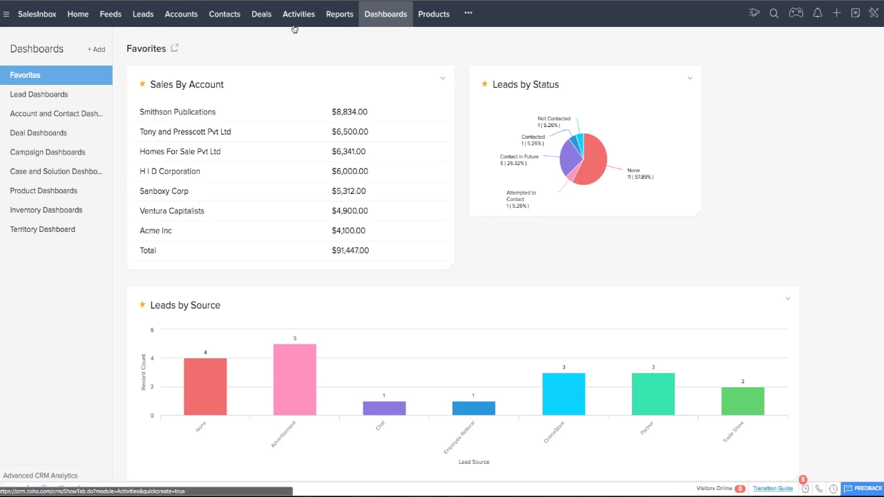
pyautogui.click(260, 16)
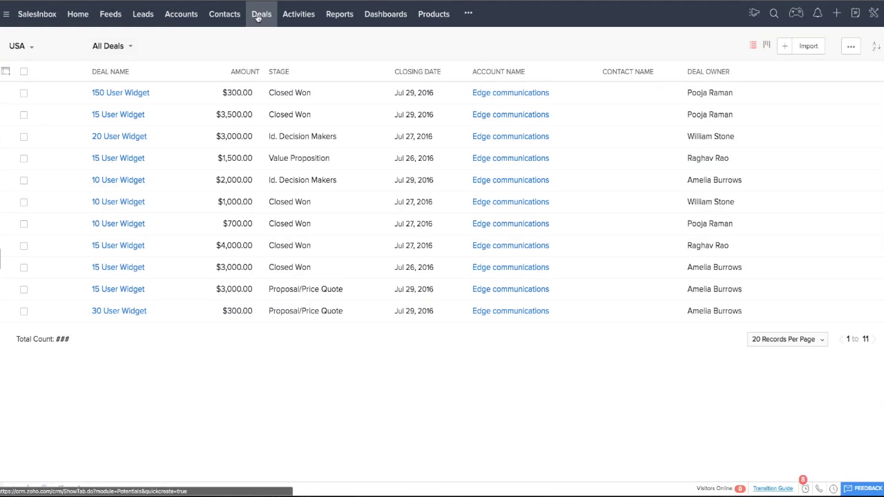
# Step: Open the 150 User Widget deal and cancel a Closed Lost change, keeping Closed Won
pyautogui.click(146, 94)
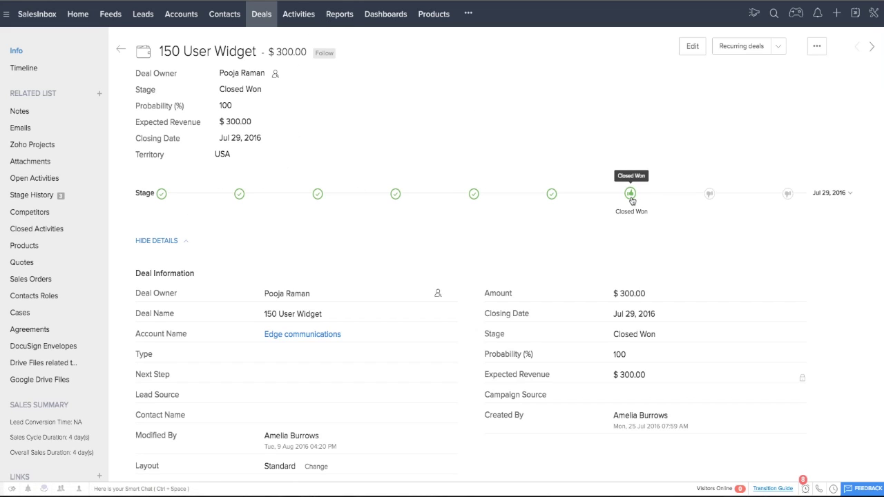
pyautogui.click(710, 194)
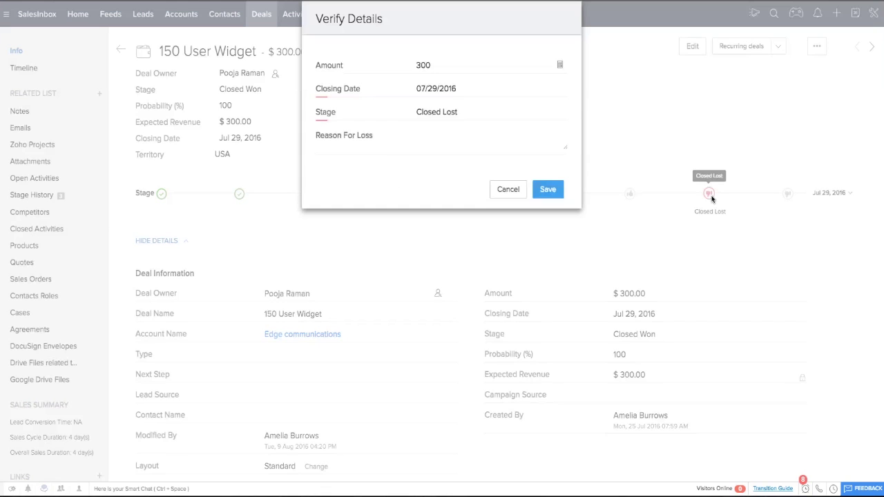
pyautogui.click(461, 114)
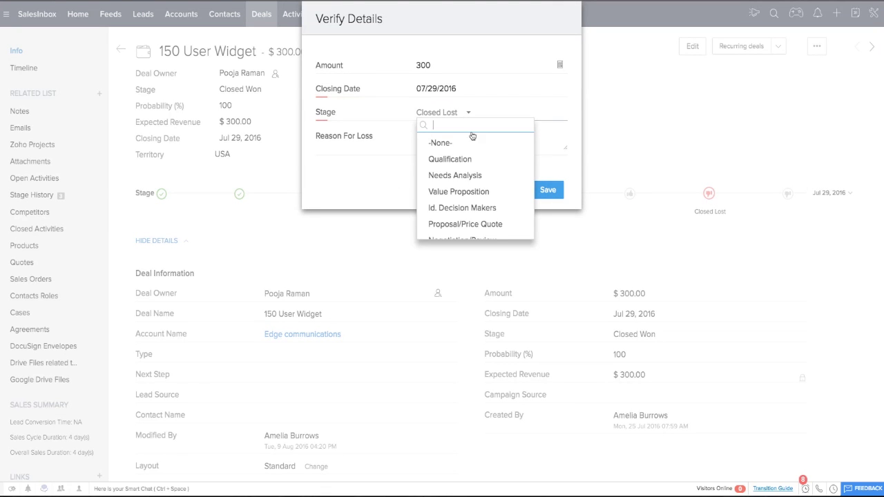
pyautogui.click(561, 168)
pyautogui.click(500, 193)
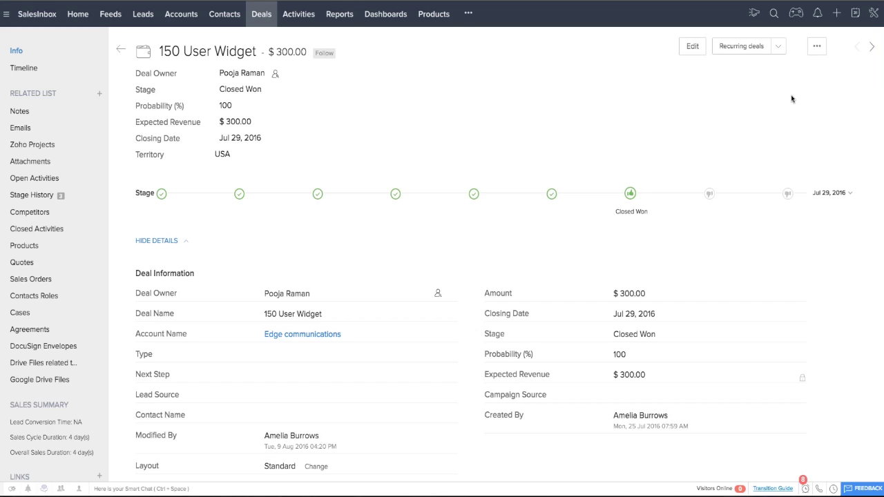
pyautogui.click(873, 13)
# Step: Open the Deals module's Stage-Probability Mapping from Setup's Modules list
pyautogui.click(798, 35)
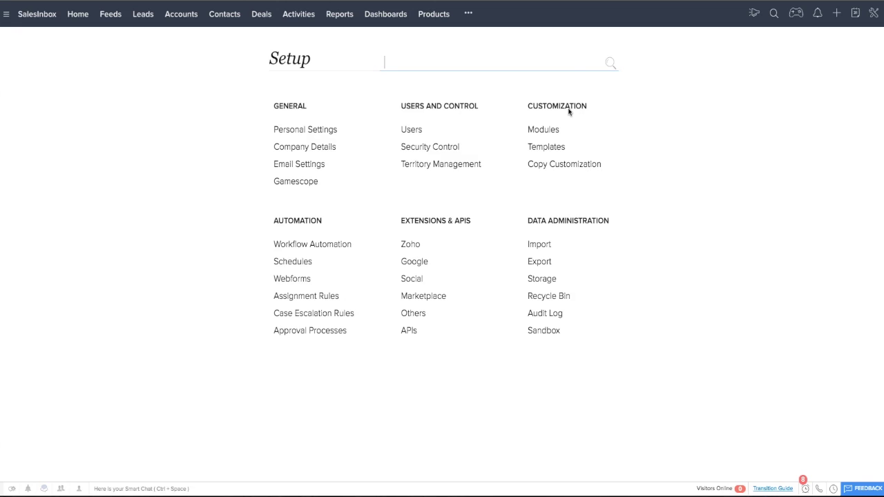
pyautogui.click(544, 130)
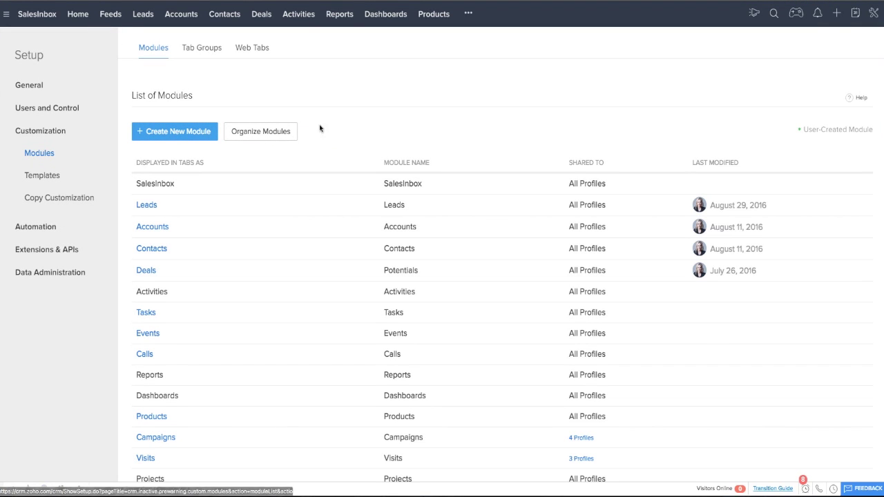
pyautogui.click(147, 273)
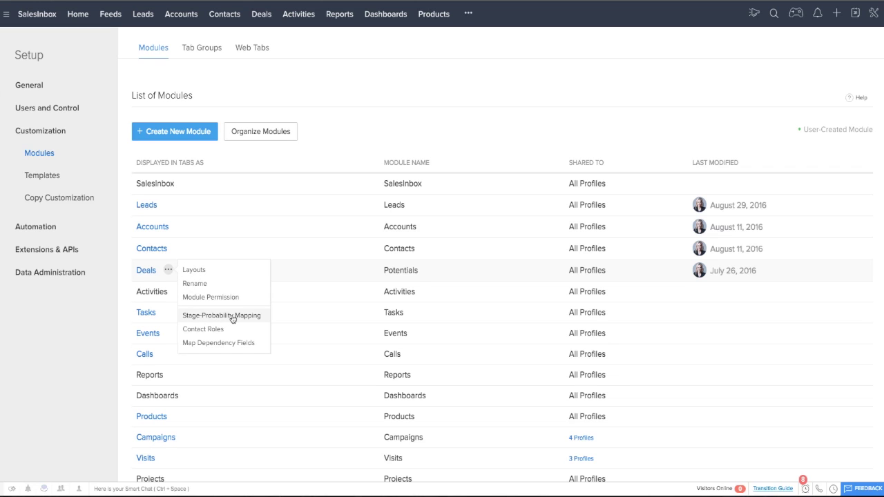
pyautogui.click(233, 318)
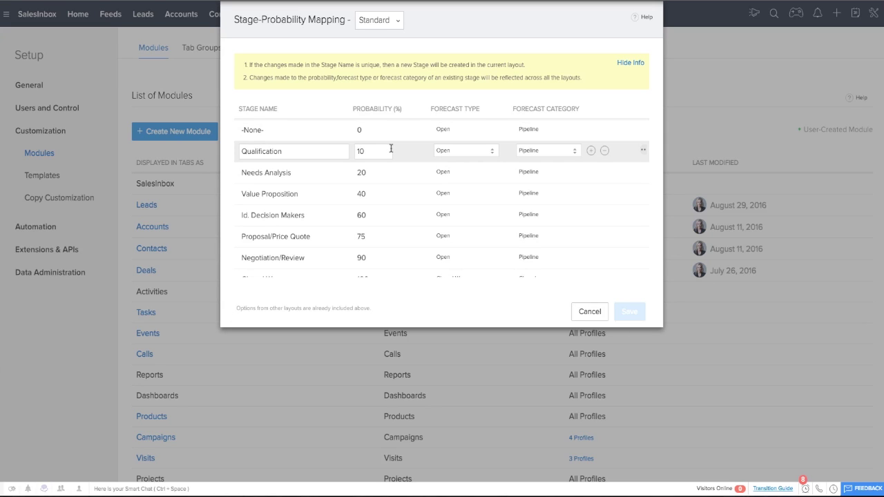
# Step: Review the Deals stage-probability table, close it unchanged, and go to All Leads
pyautogui.scroll(-3, 400, 172)
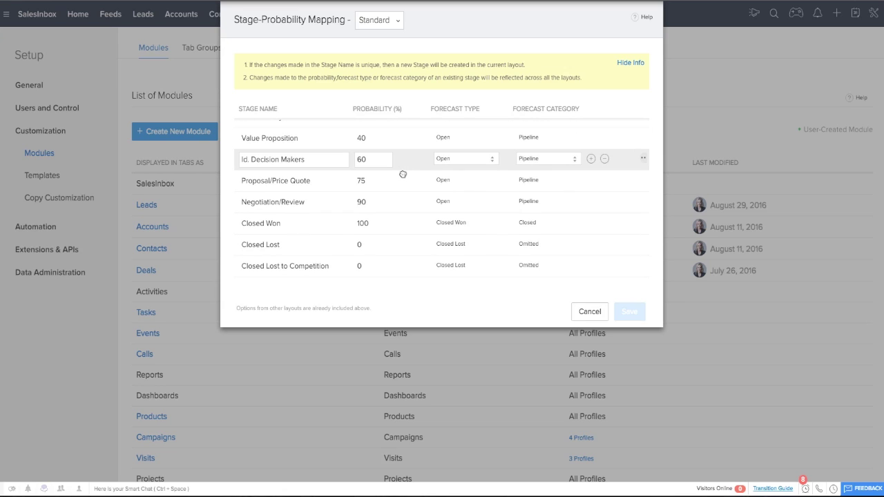
pyautogui.scroll(3, 403, 174)
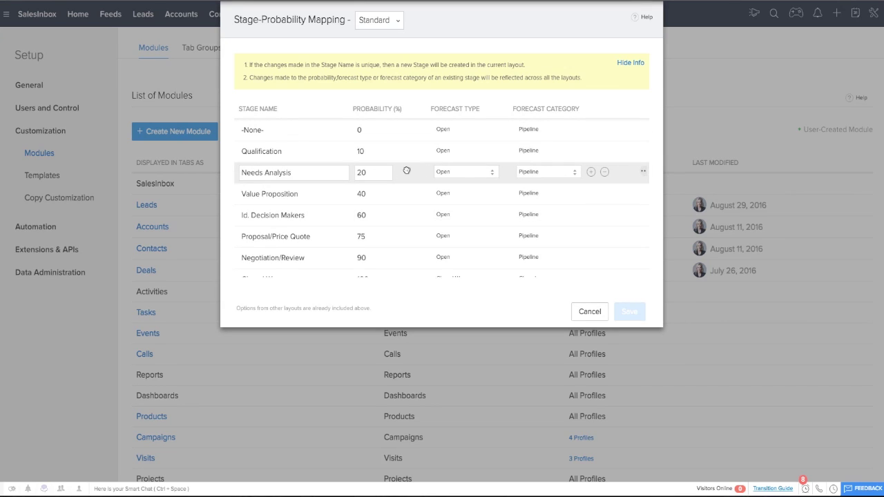
pyautogui.tripleClick(273, 215)
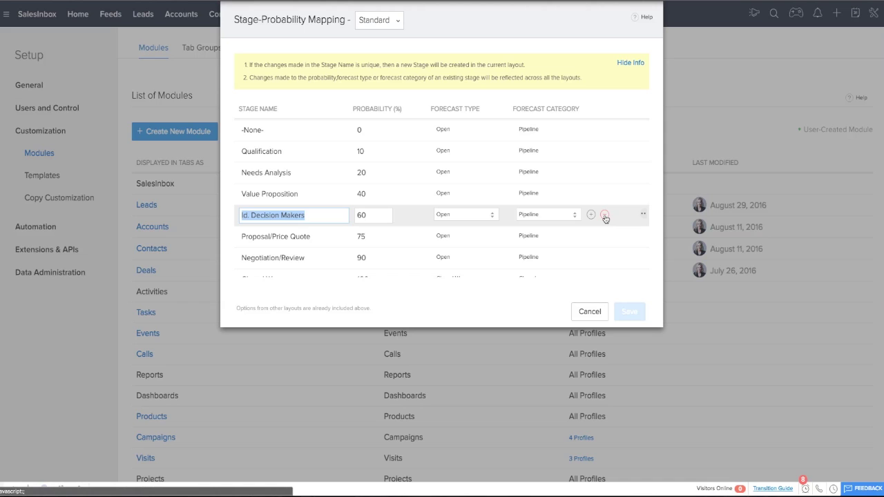
pyautogui.moveTo(589, 244)
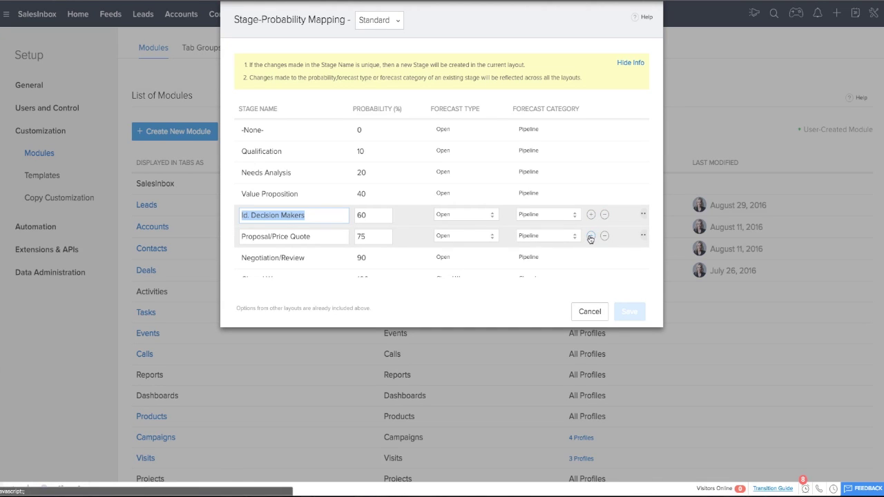
pyautogui.scroll(-2, 357, 176)
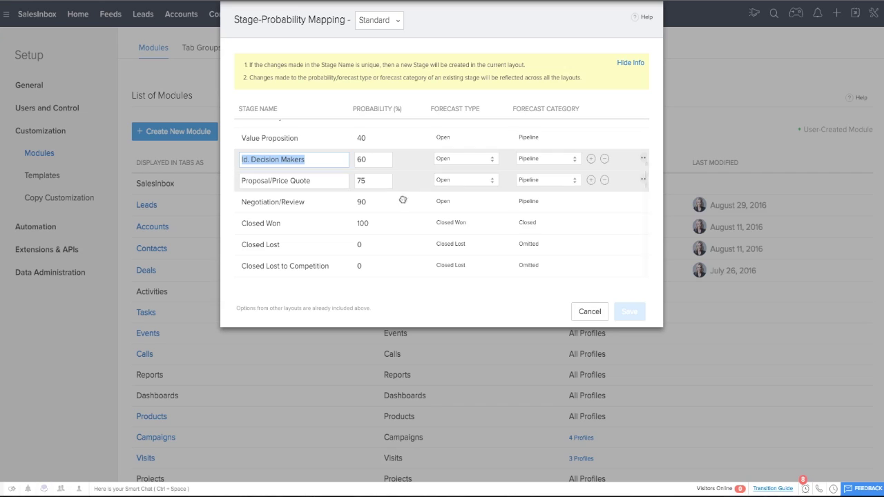
pyautogui.scroll(2, 425, 145)
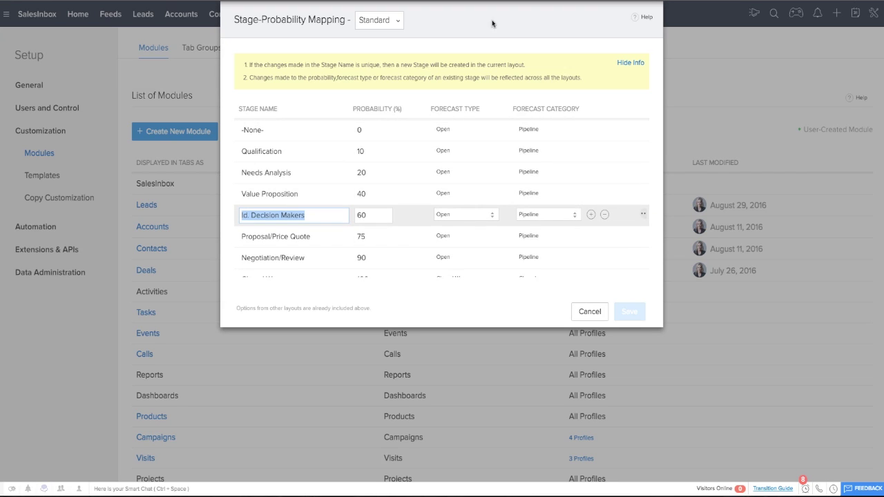
pyautogui.click(458, 26)
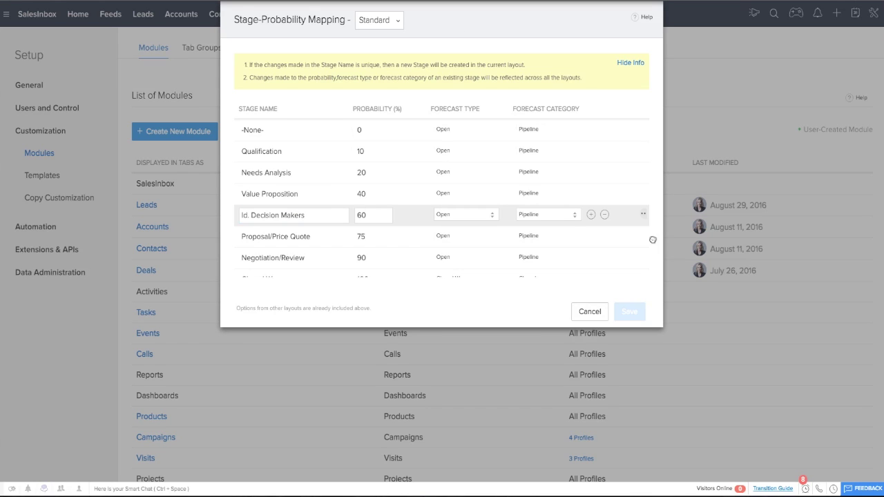
pyautogui.click(591, 311)
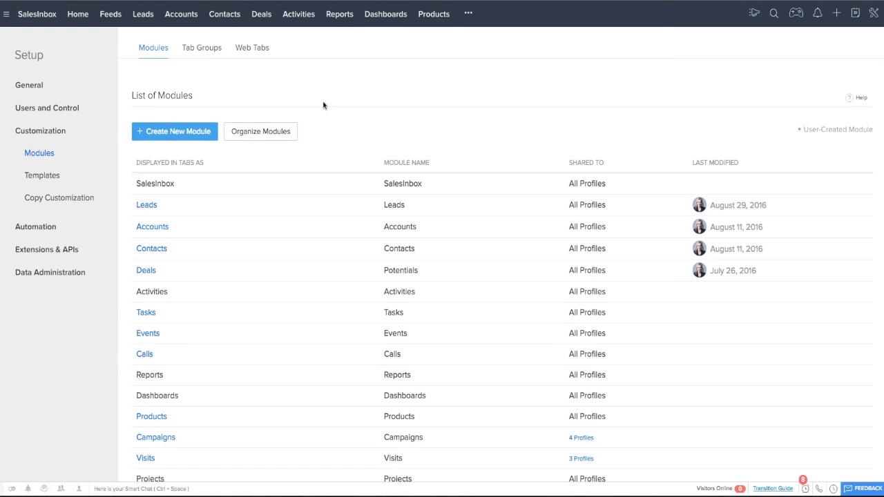
pyautogui.click(140, 16)
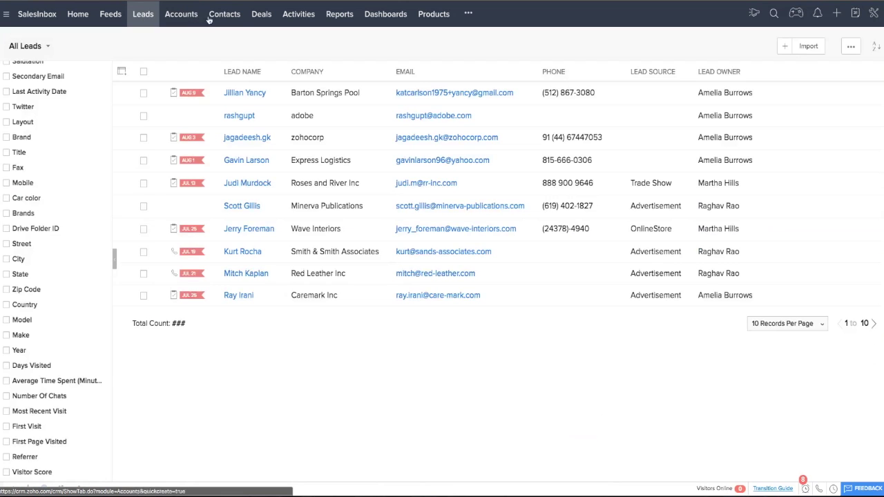